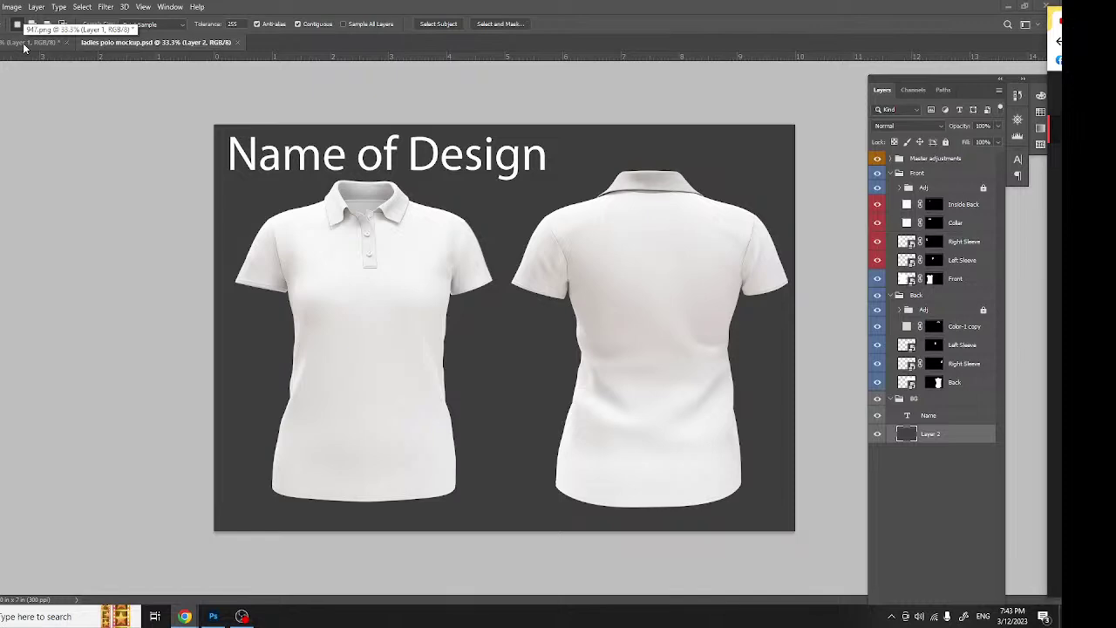
Switch to the 947.png design, redisplay the Layers panel and reposition it beside the canvas.
click(24, 44)
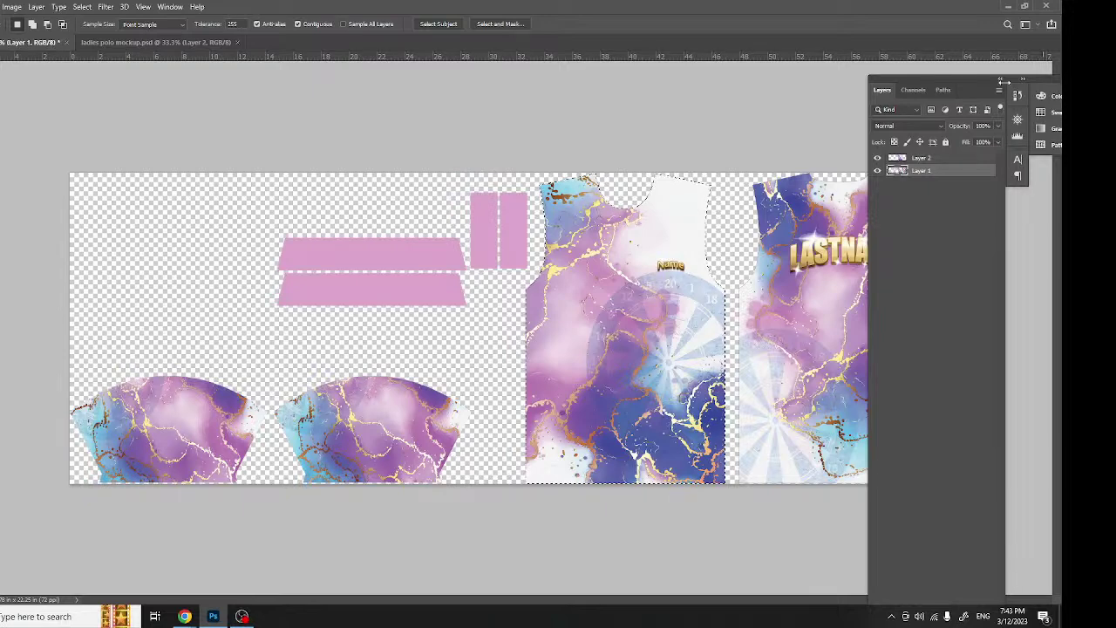
key(shift+Tab)
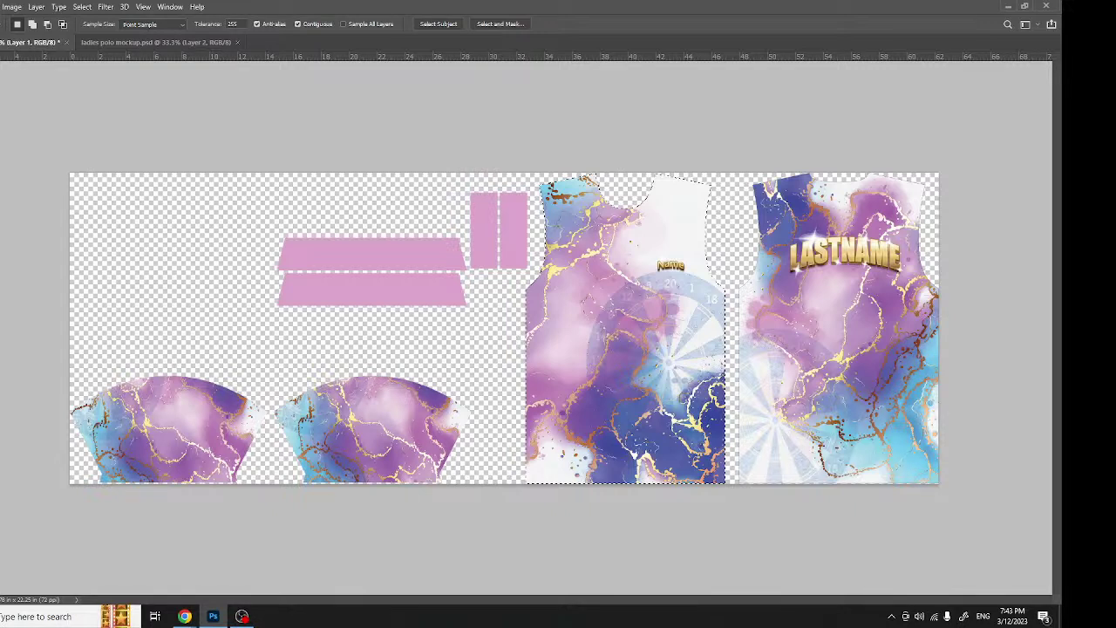
key(F7)
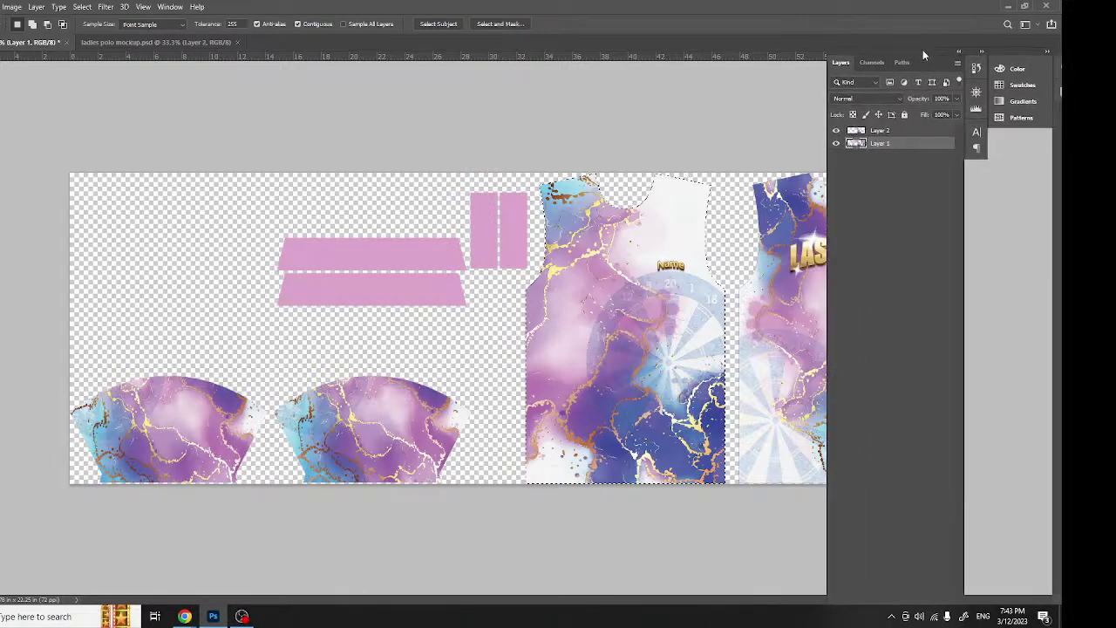
mouse_move(922, 50)
mouse_down()
mouse_move(911, 38)
mouse_move(941, 44)
mouse_up()
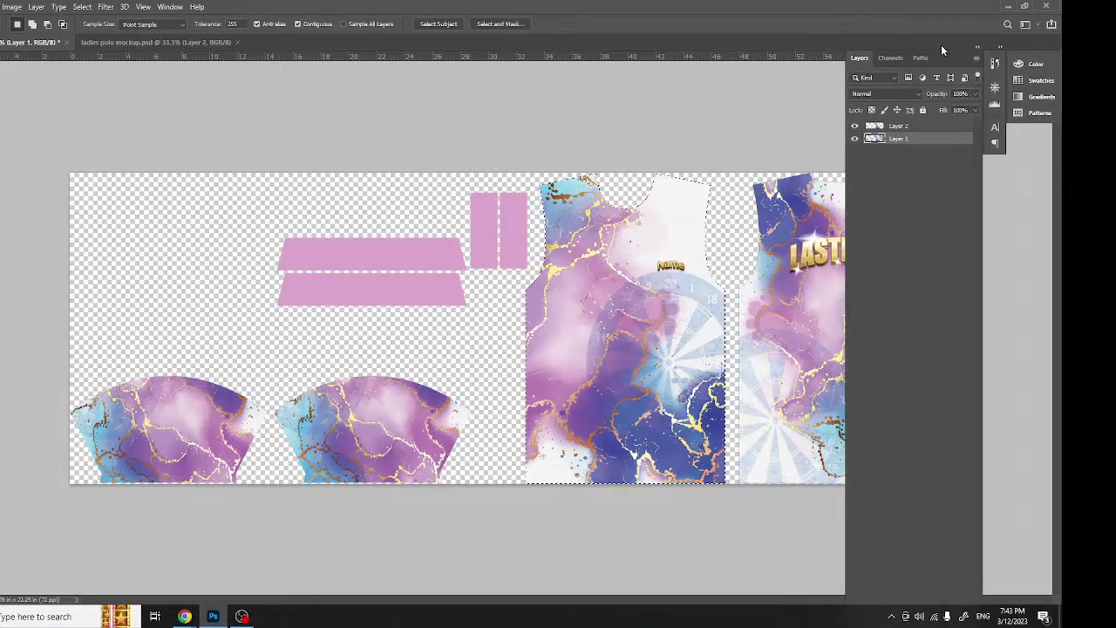
In the ladies polo mockup, collapse the Front, Back and BG layer groups and lock the Master adjustments group.
click(142, 43)
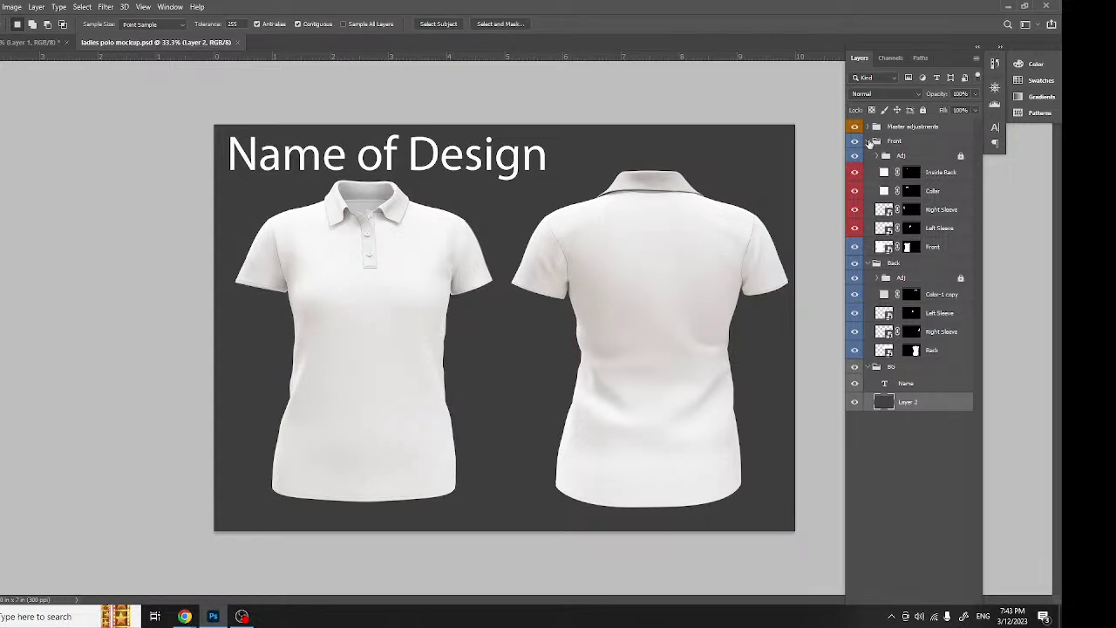
click(868, 141)
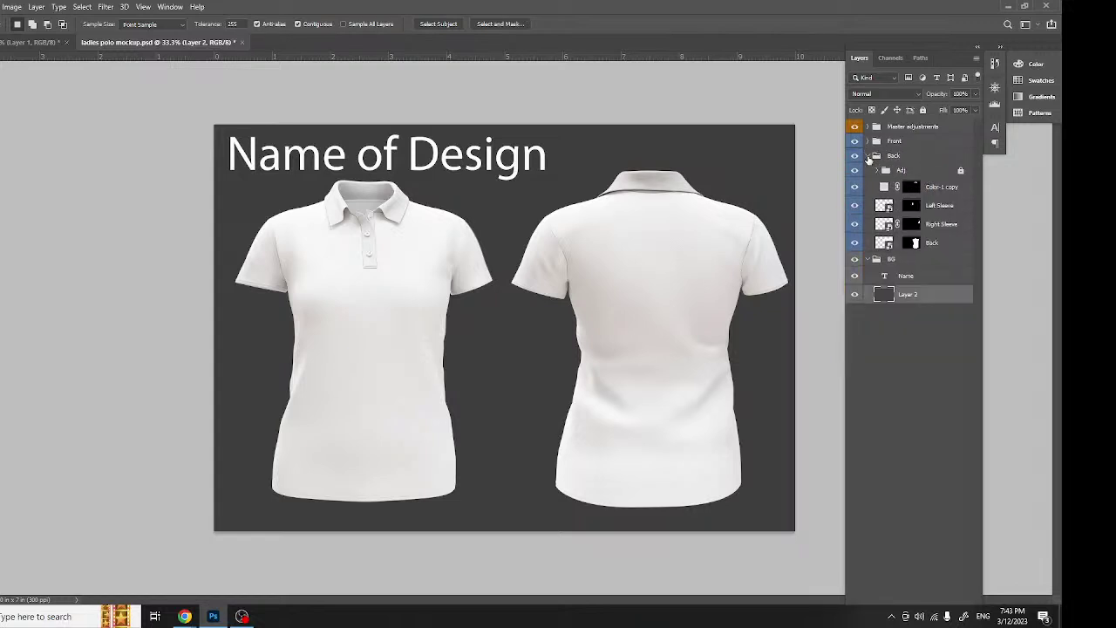
ctrl+click(867, 156)
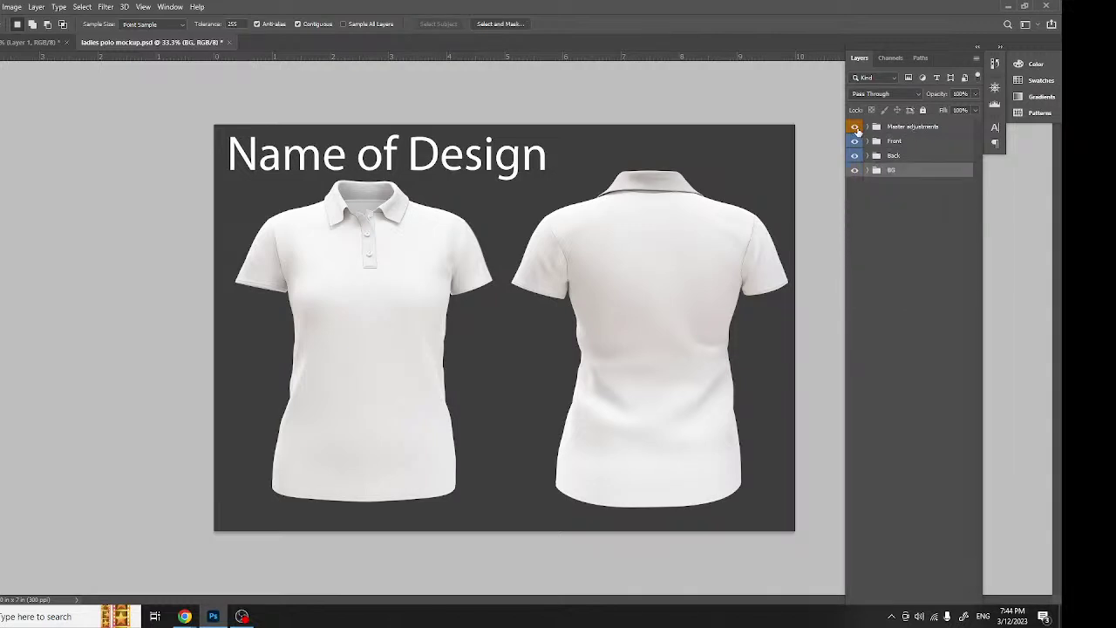
click(899, 126)
click(922, 110)
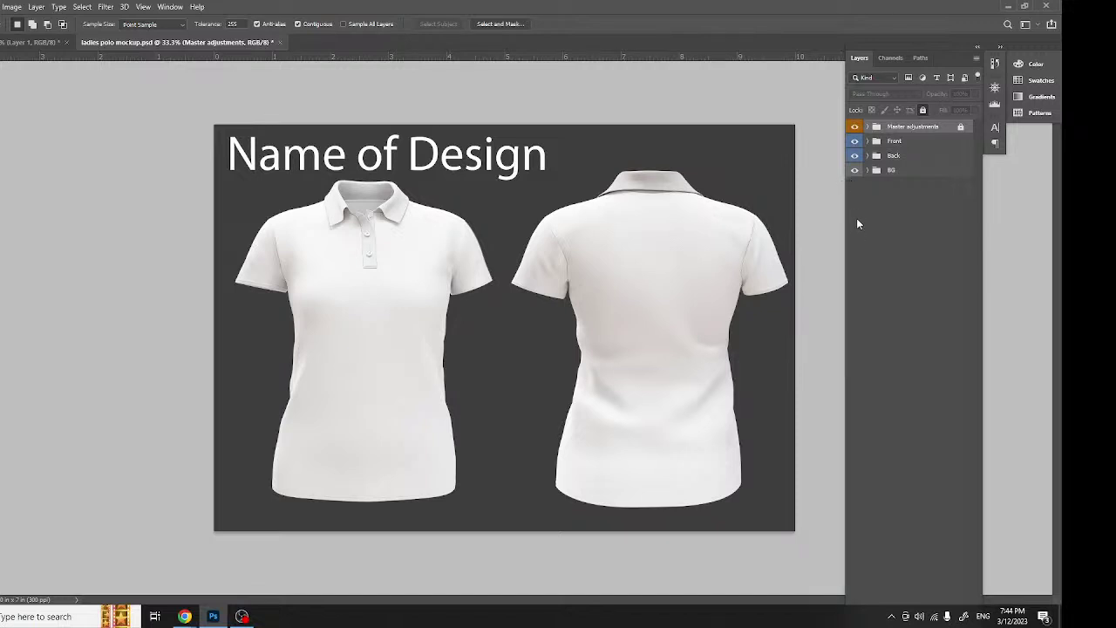
Hide and show the Front and Back groups in turn to check which shirt view each one controls.
click(862, 142)
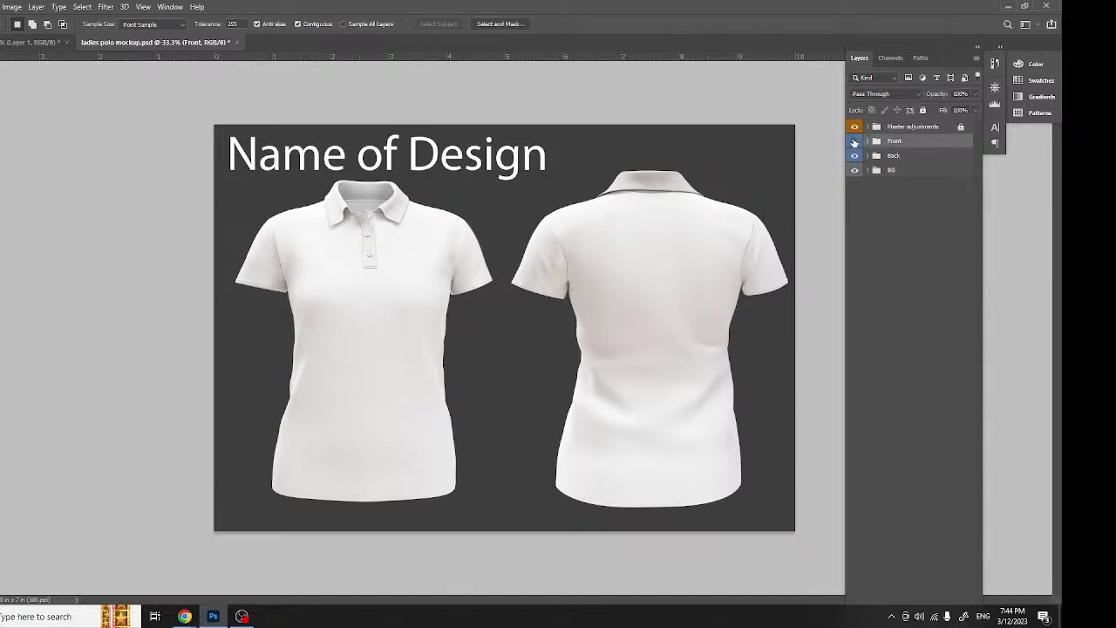
click(854, 142)
click(855, 141)
click(856, 157)
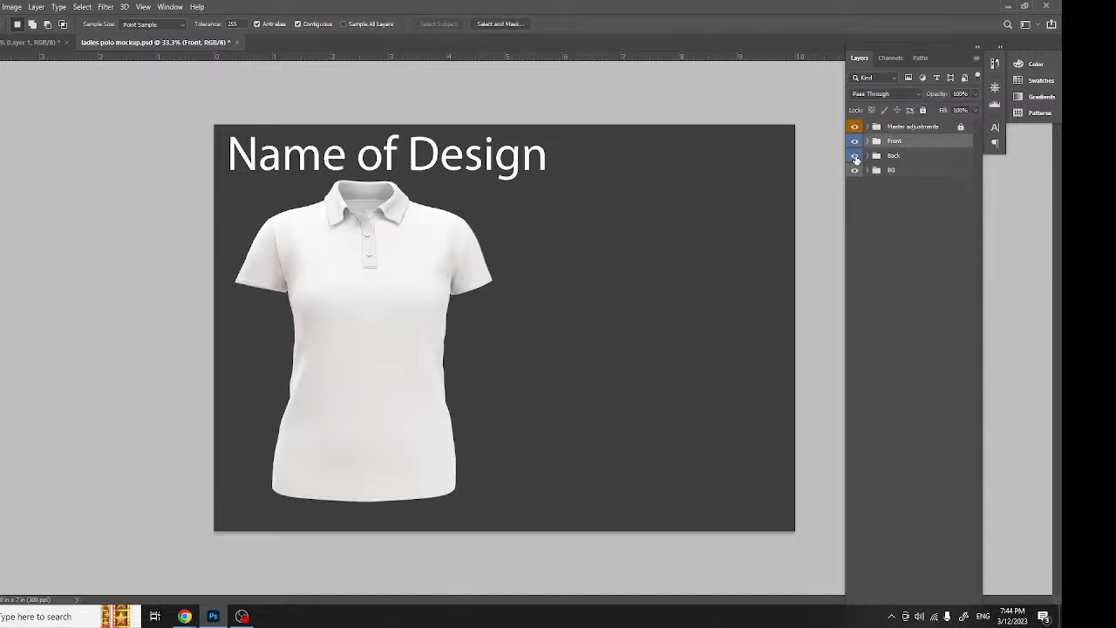
click(856, 156)
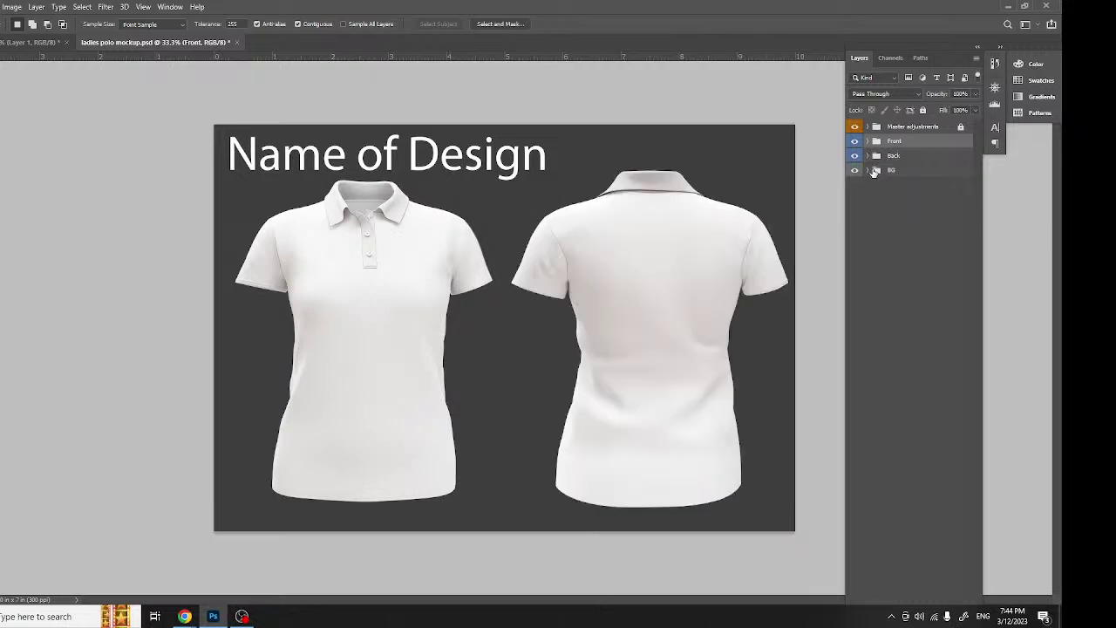
Select the Name text layer inside the BG group, and reorder the open documents so 947.png follows the mockup.
click(868, 170)
click(912, 207)
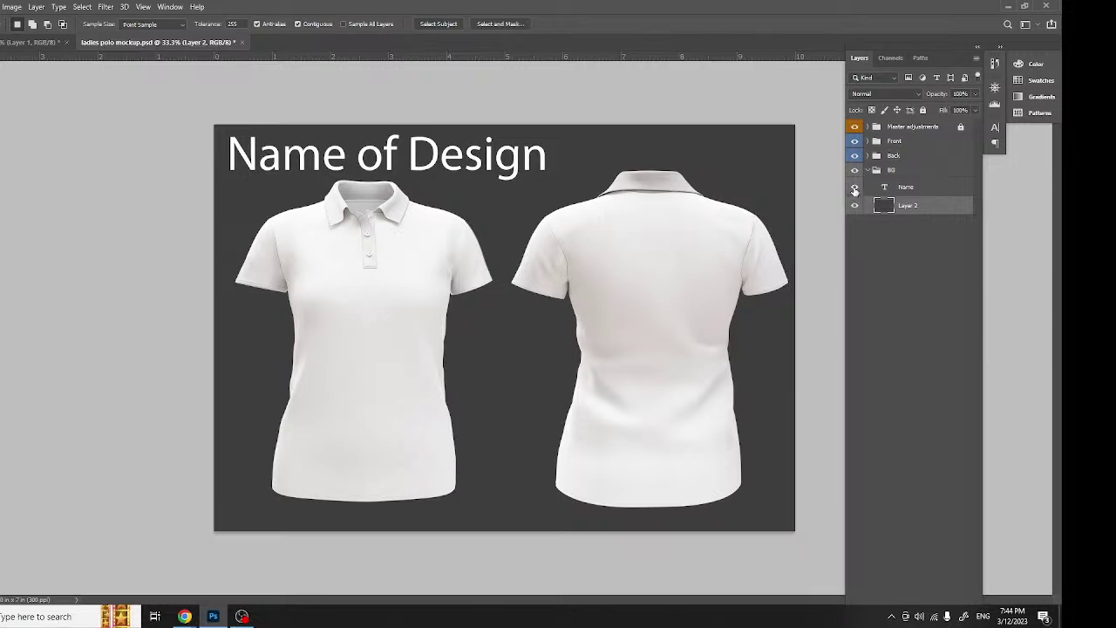
click(906, 188)
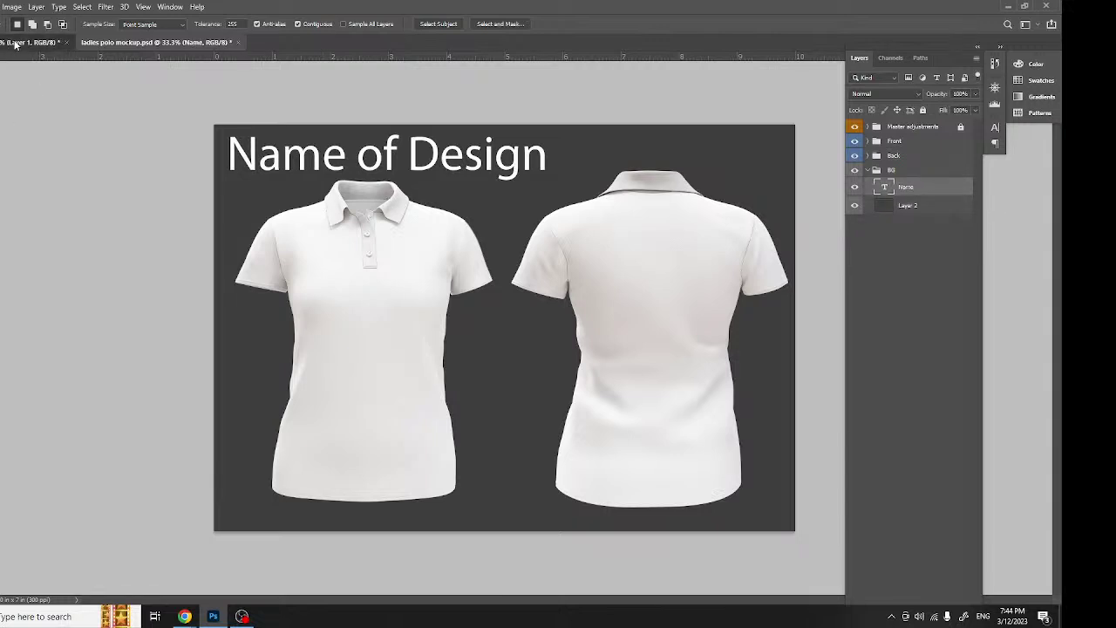
mouse_move(14, 44)
mouse_down()
mouse_move(98, 78)
mouse_move(23, 43)
mouse_up()
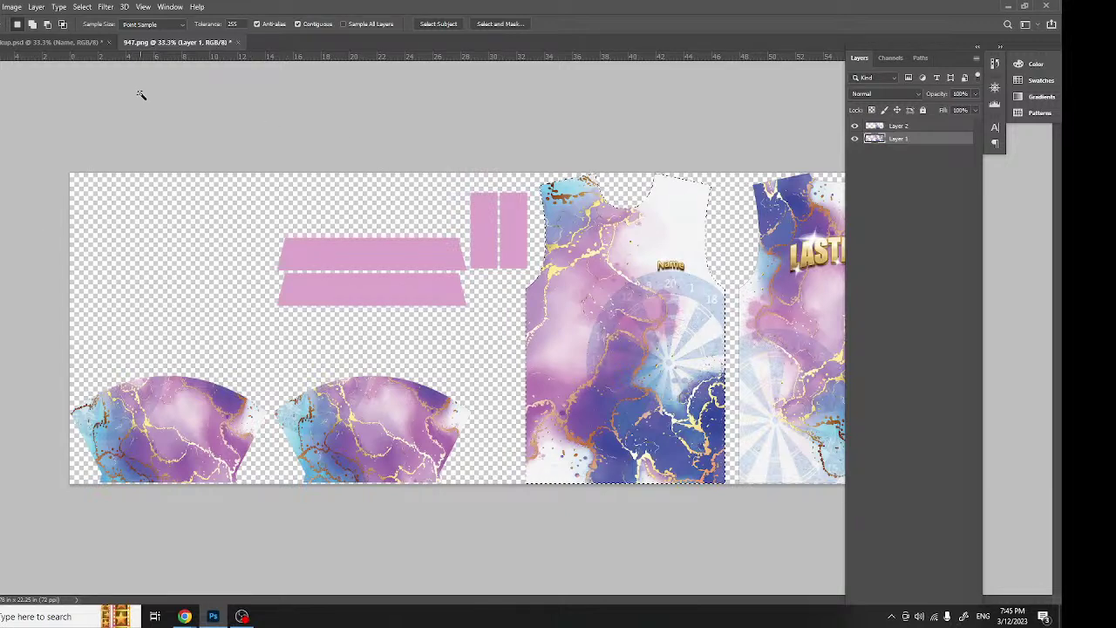
click(53, 42)
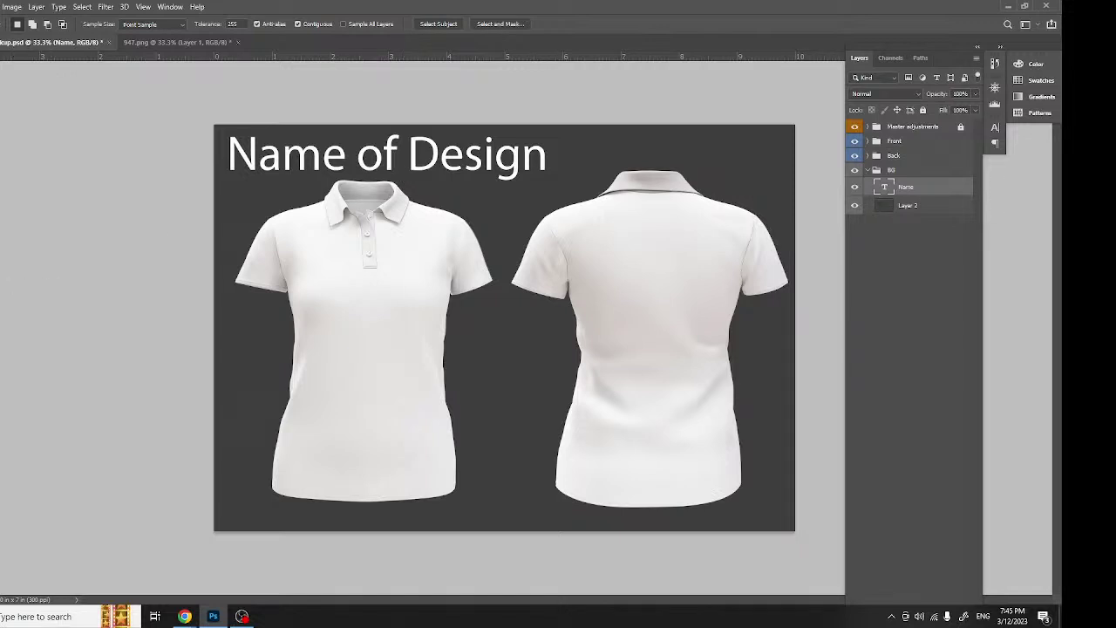
Replace the mockup's title text "Name of Design" with 947.
key(t)
drag(546, 162, 129, 153)
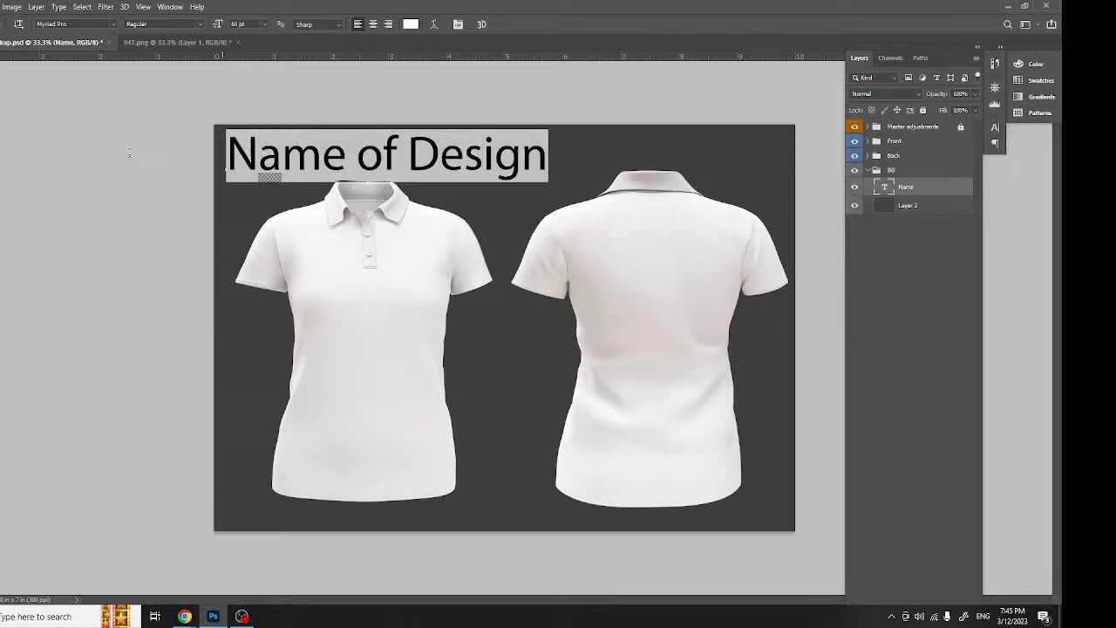
text(947)
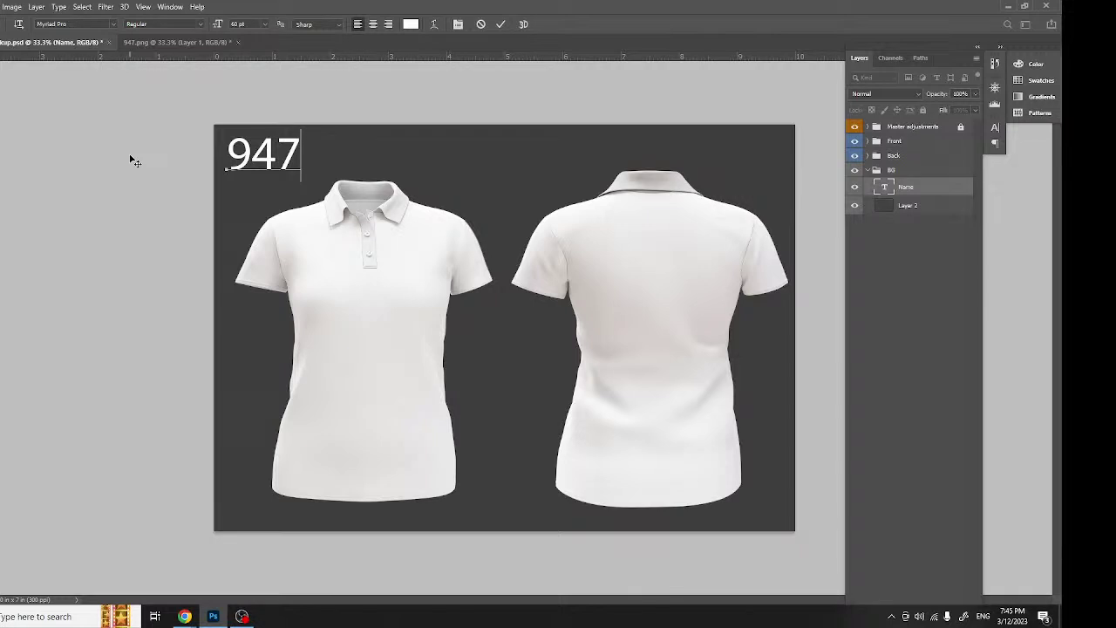
key(ctrl+Return)
key(v)
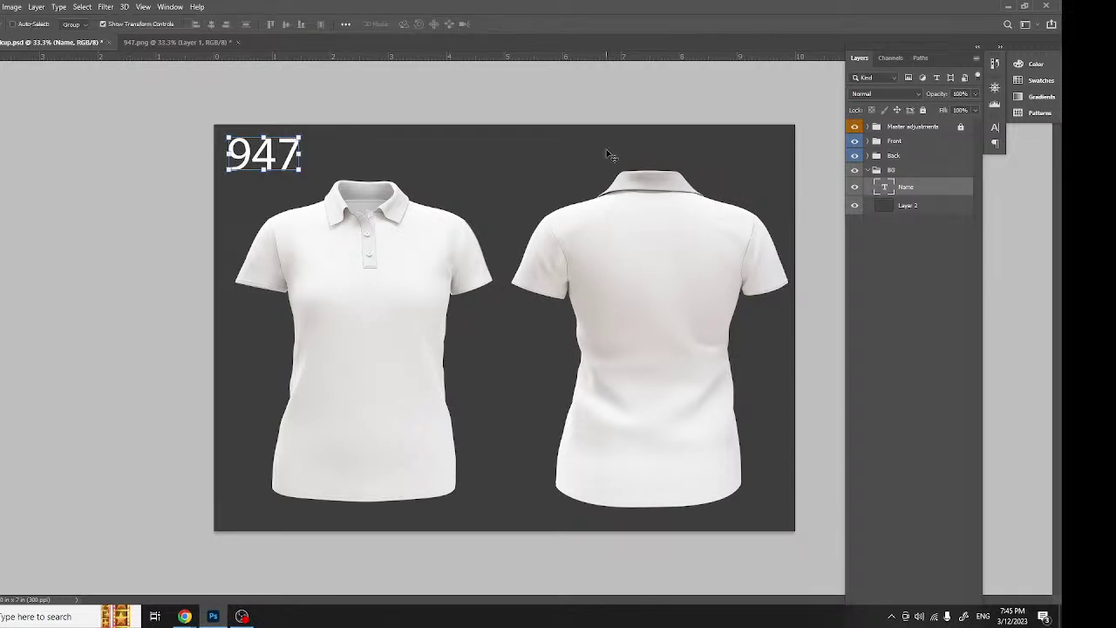
Change the back collar's solid color fill in the Back group to the pale yellow e5d380.
click(869, 171)
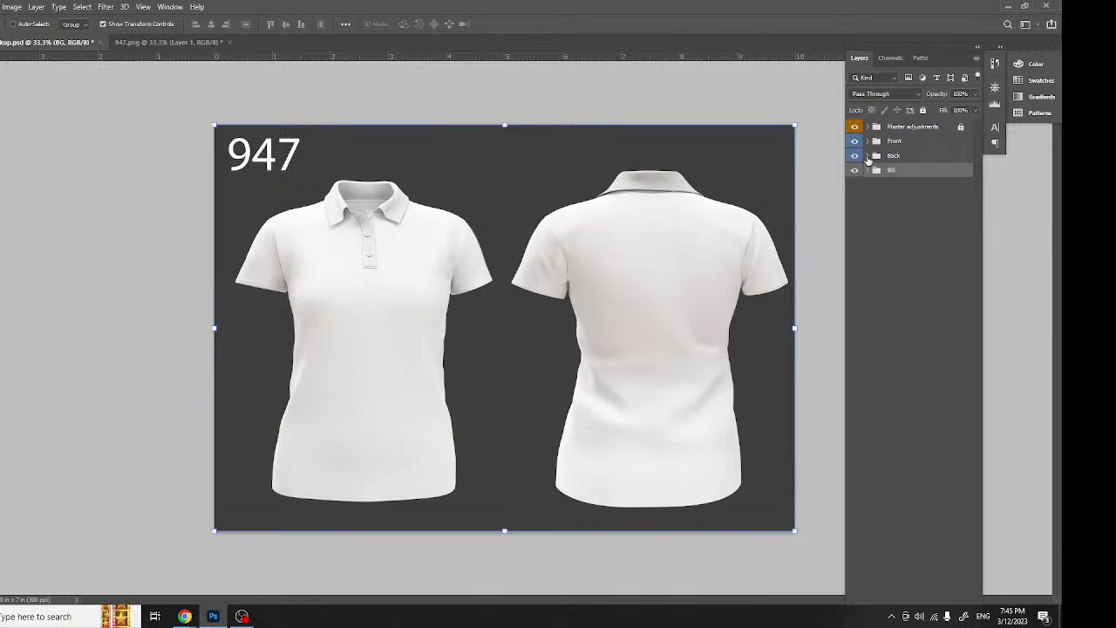
click(868, 156)
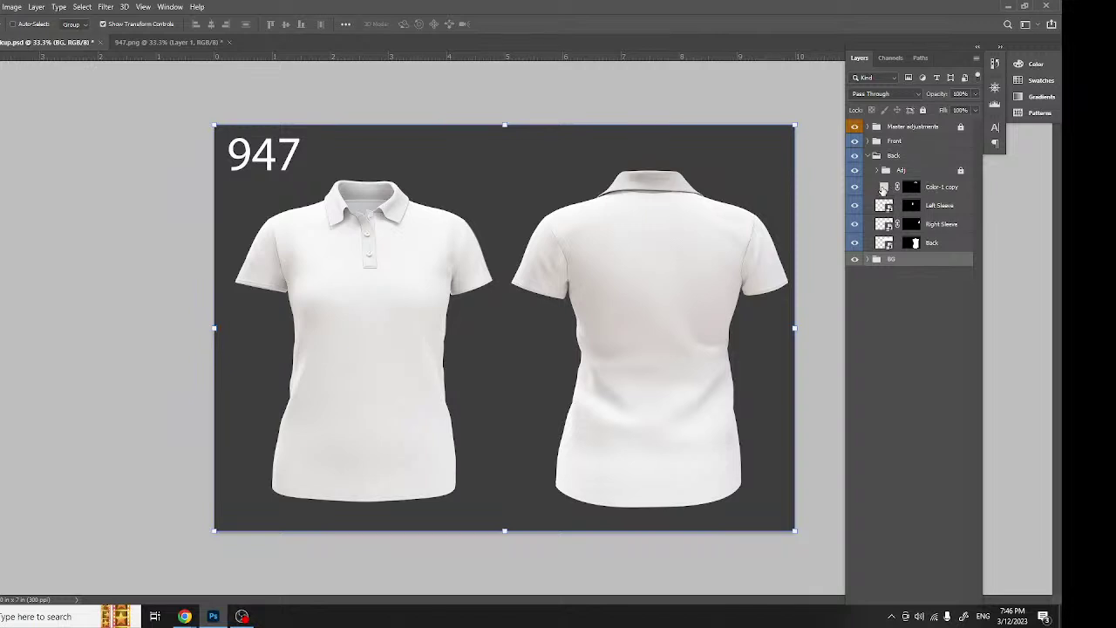
double_click(884, 188)
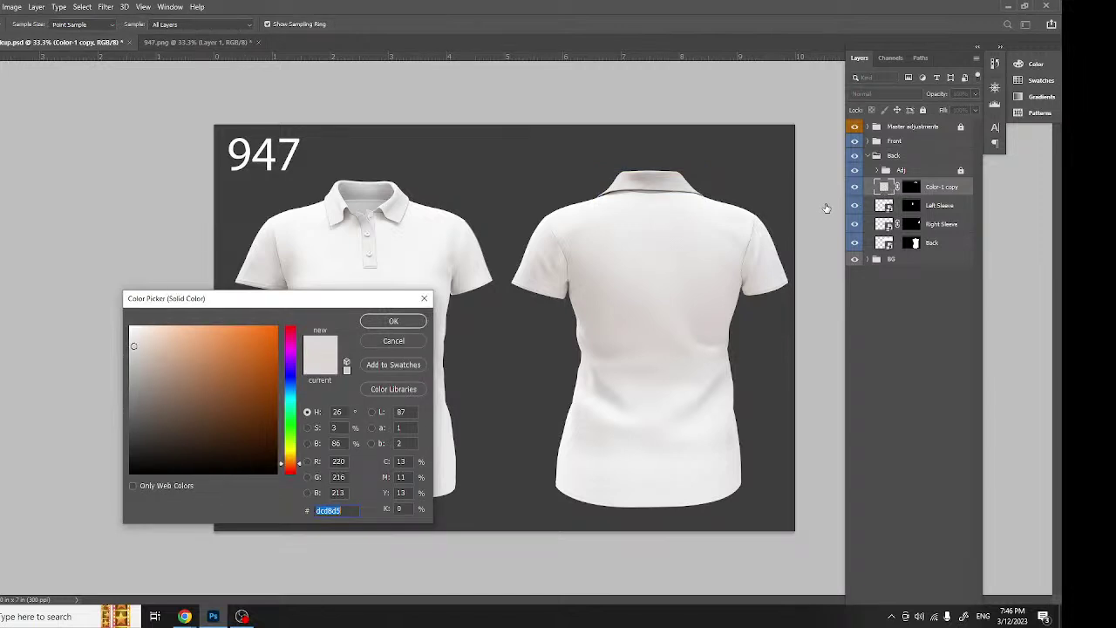
click(261, 379)
click(291, 379)
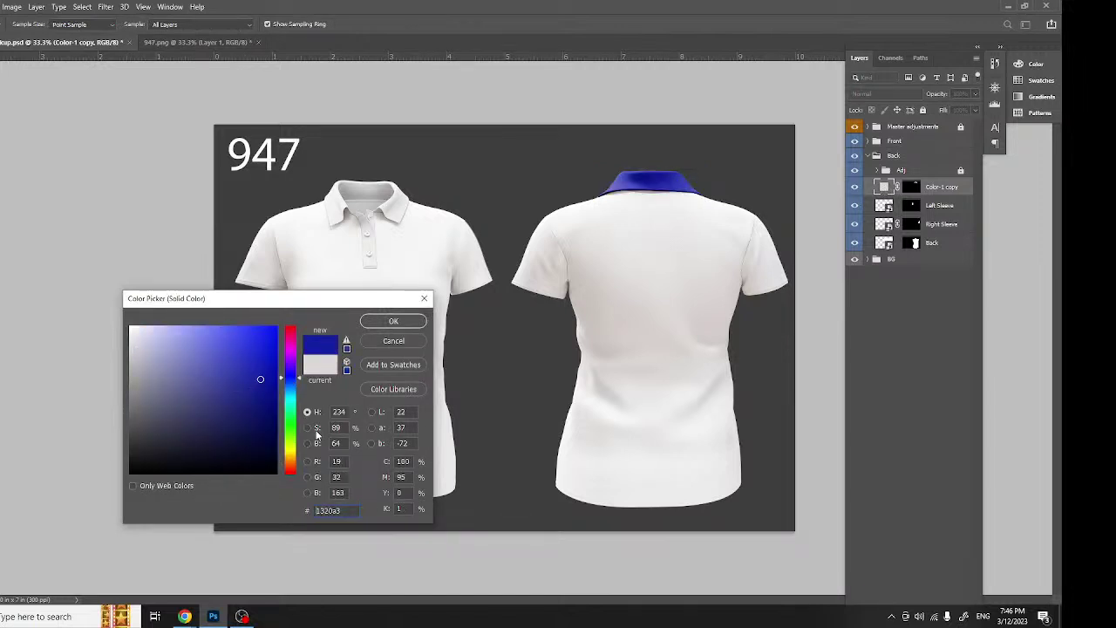
click(290, 425)
click(194, 341)
click(283, 454)
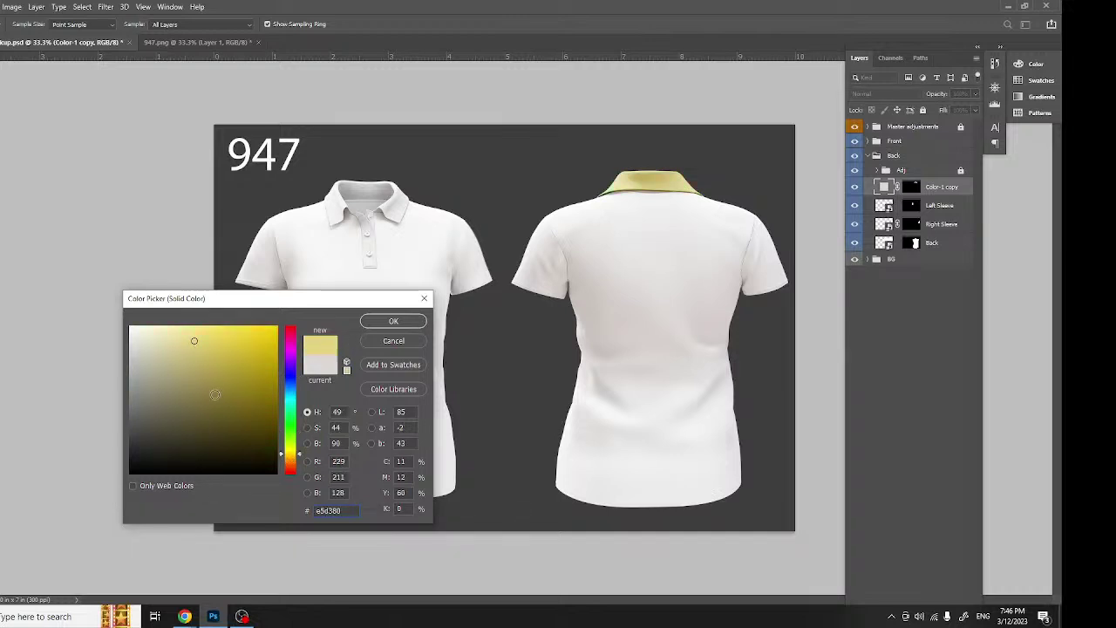
click(394, 321)
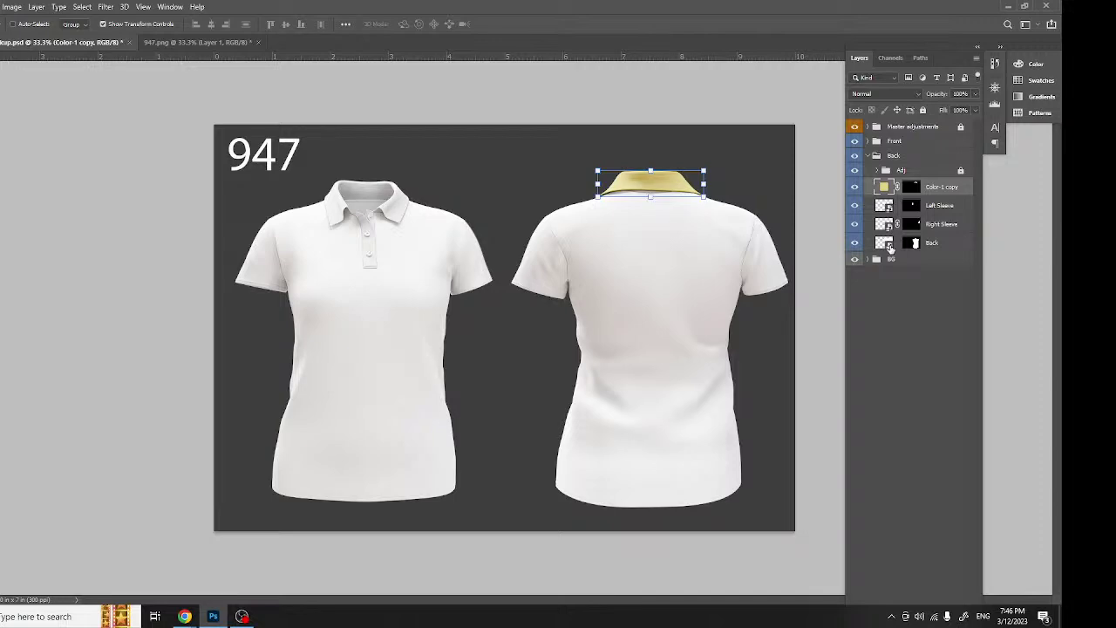
In 947.png, select the LASTNAME back panel with the Magic Wand, move the Layers panel off it and copy the artwork.
click(195, 42)
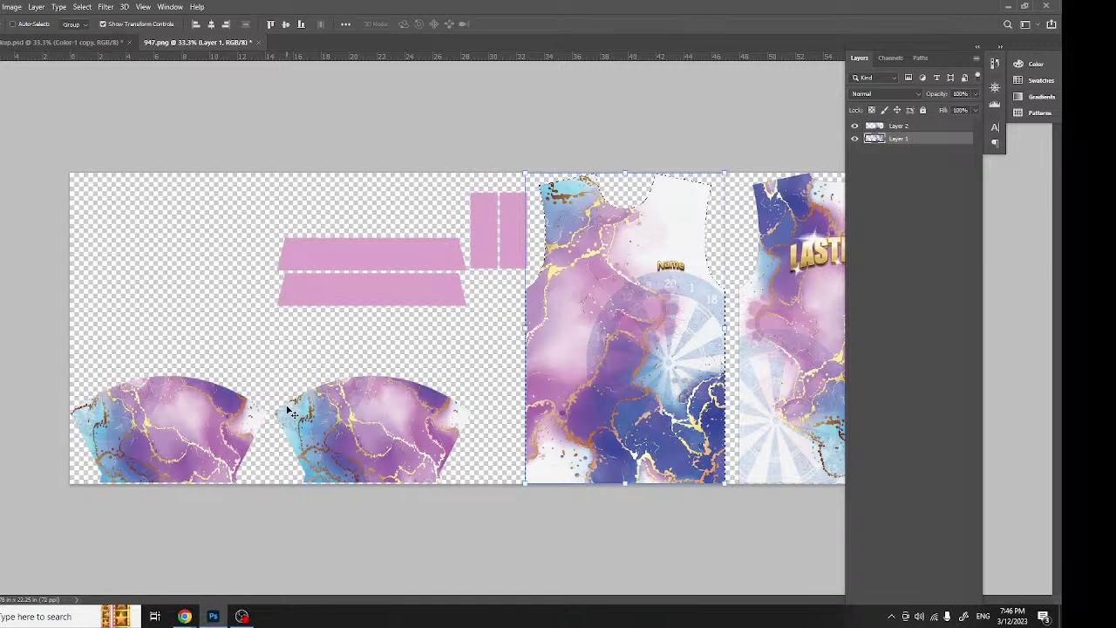
key(w)
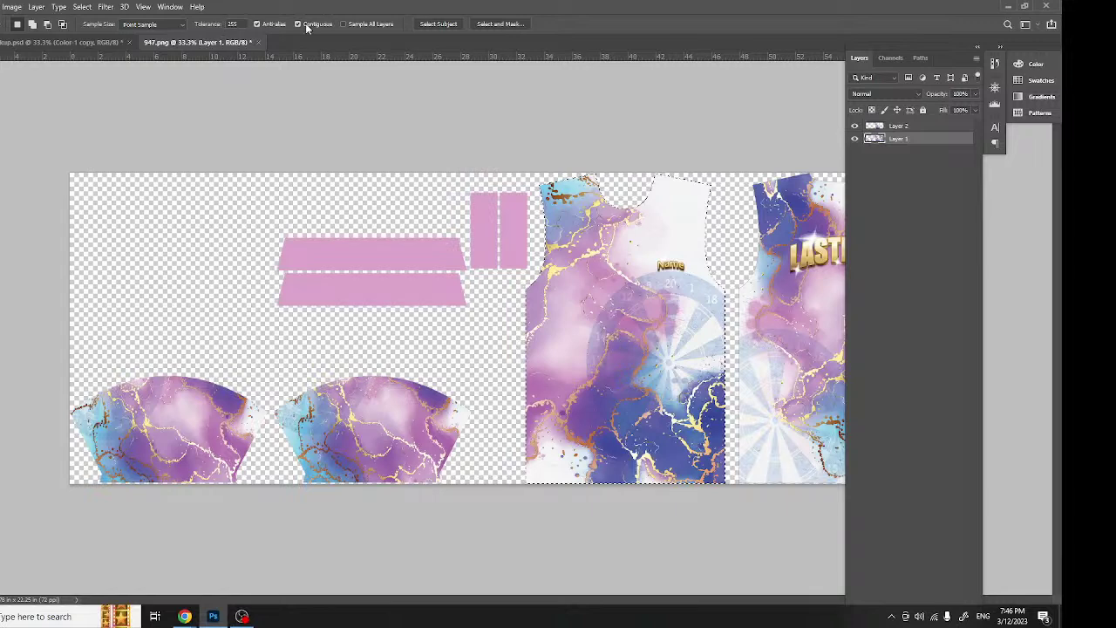
click(787, 298)
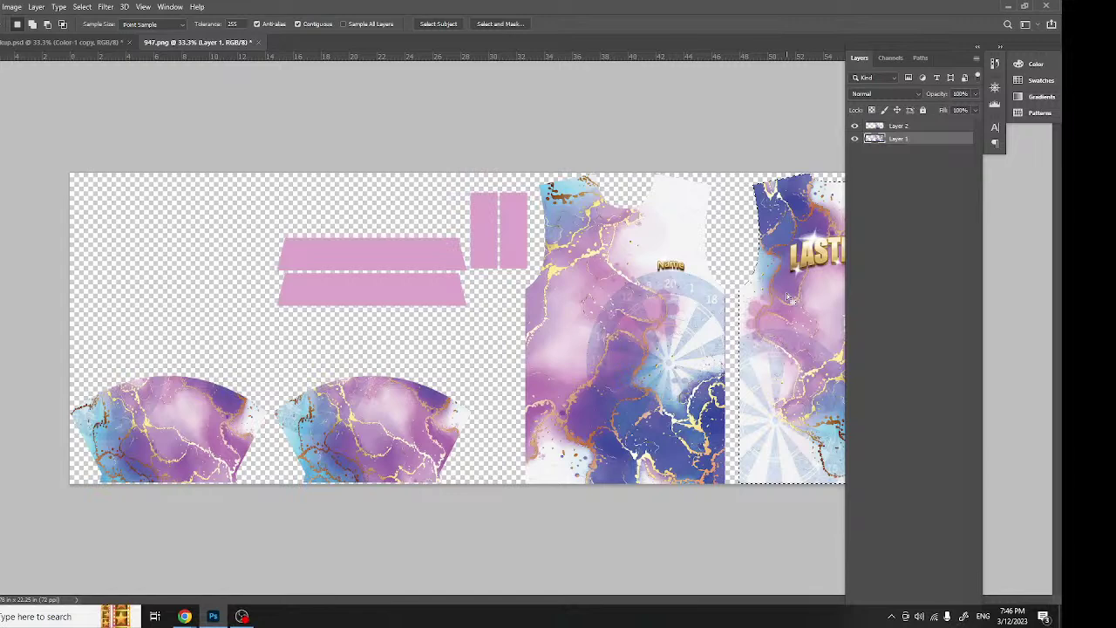
drag(899, 47, 1006, 55)
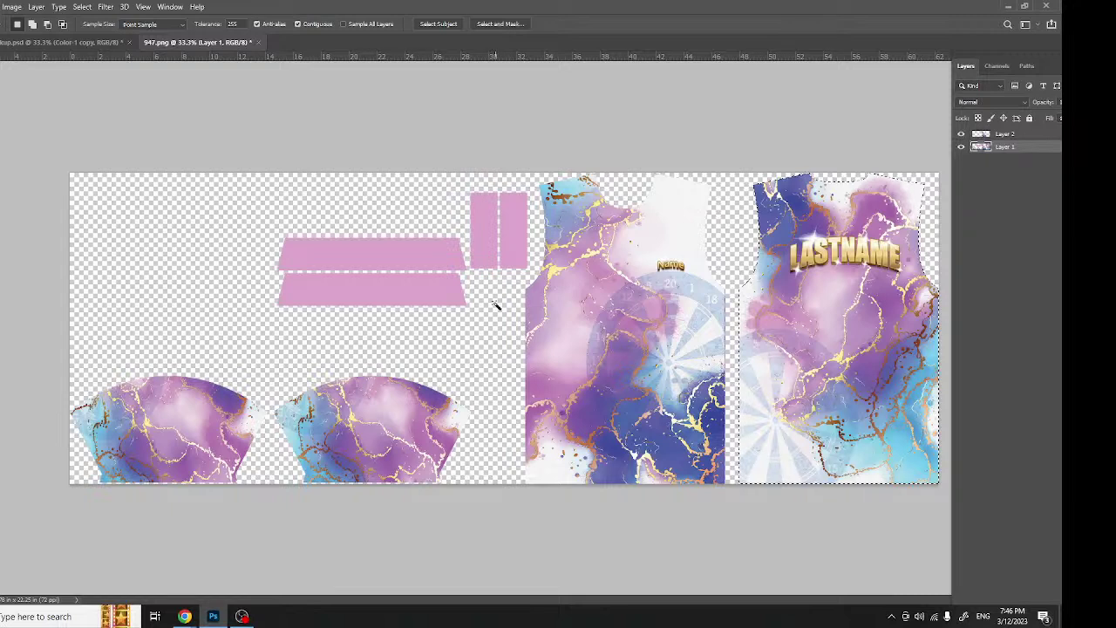
Open the Back smart object from the polo mockup and paste the copied back panel artwork into it.
click(67, 41)
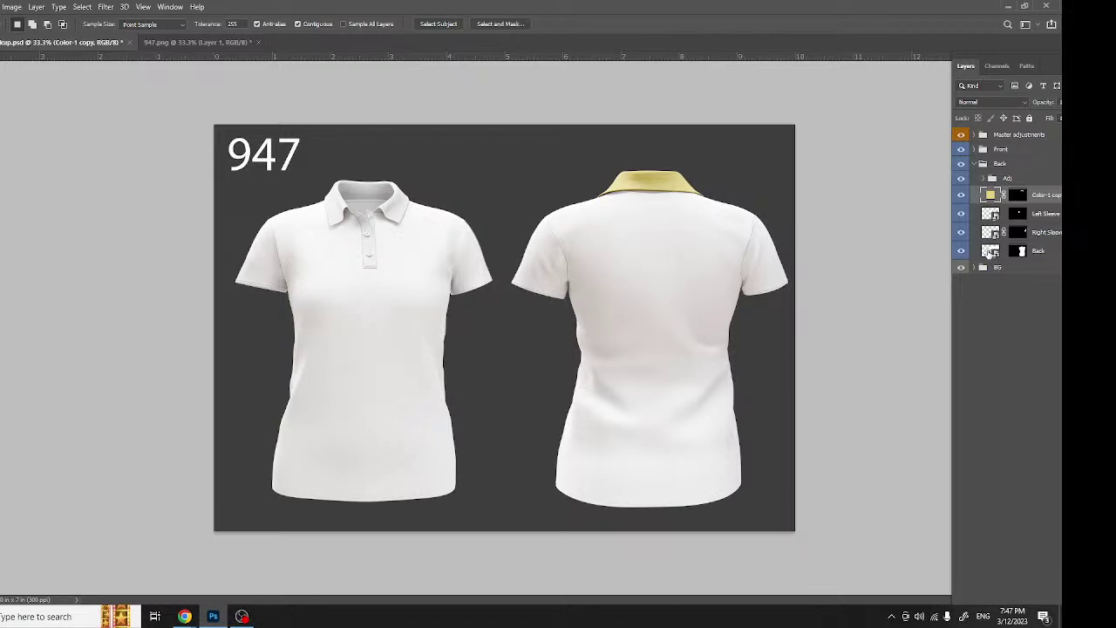
click(989, 253)
double_click(989, 252)
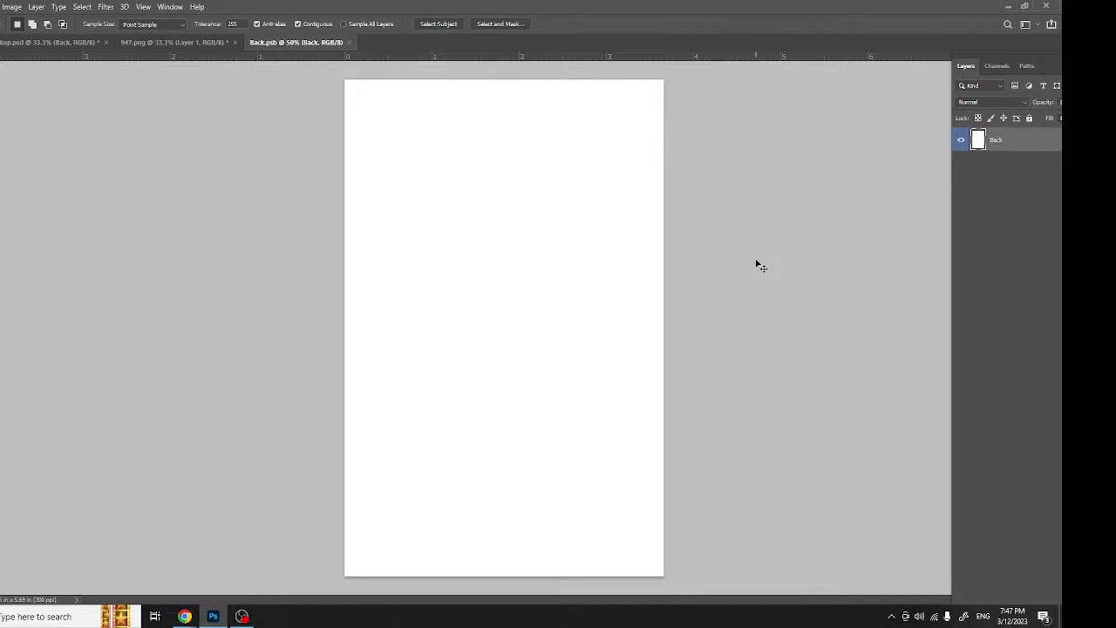
key(ctrl+v)
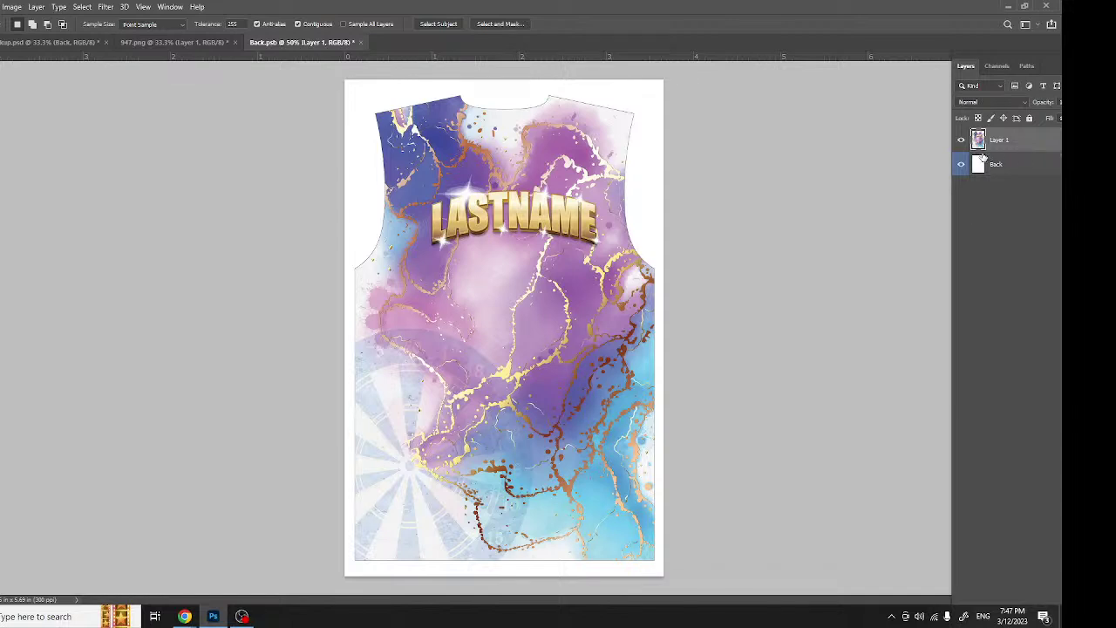
Free-transform the pasted back artwork with its aspect ratio locked, scaling it out to the canvas's upper and lower edges.
key(ctrl+t)
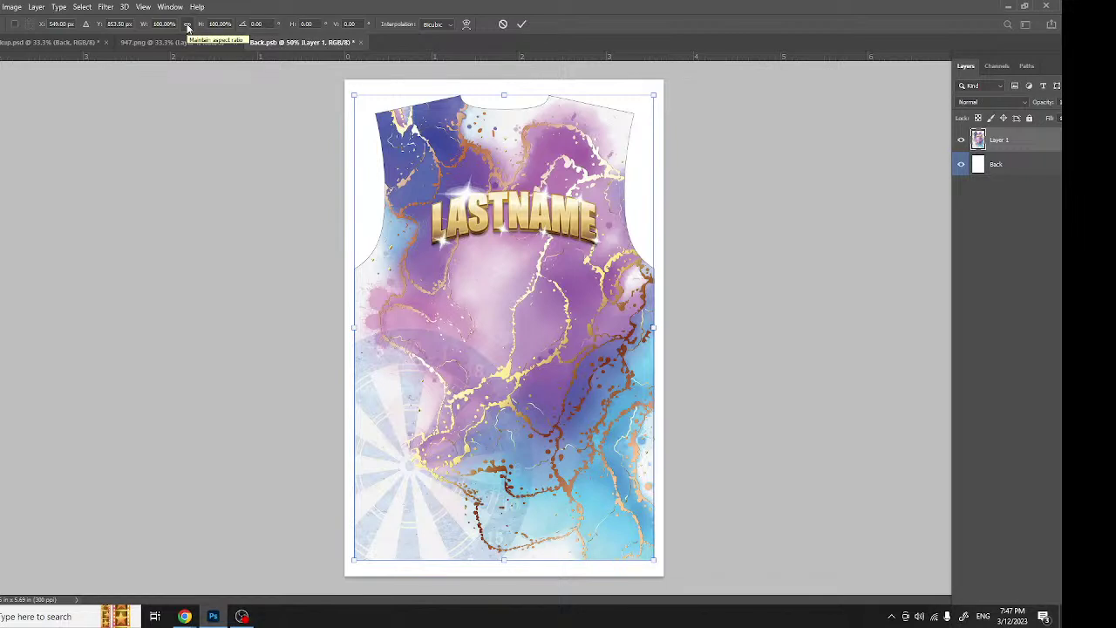
click(188, 26)
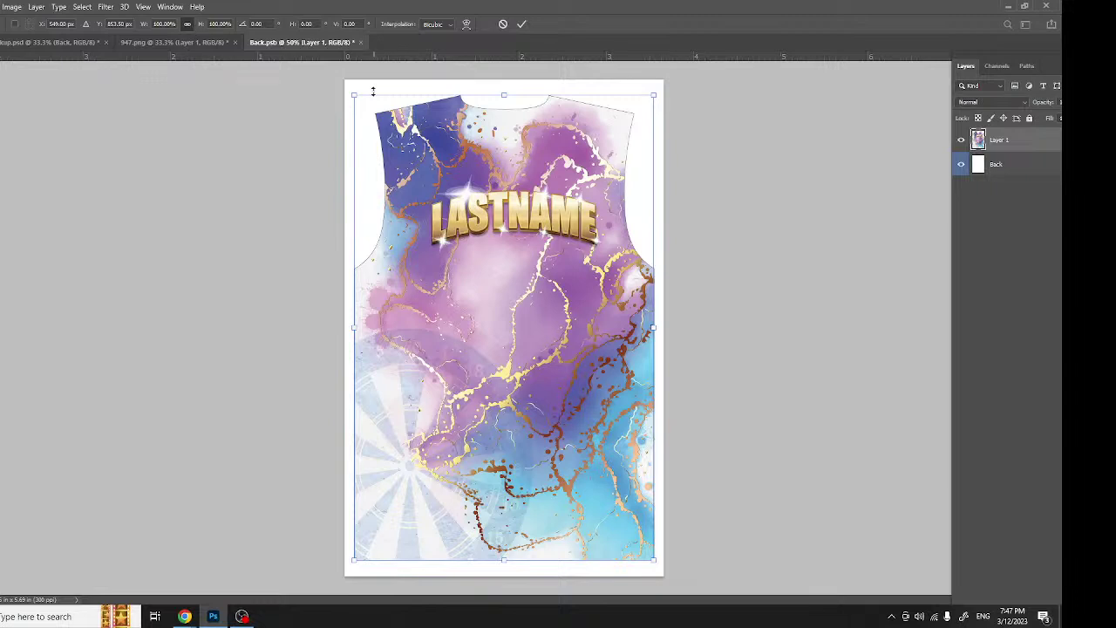
mouse_move(505, 95)
mouse_down()
mouse_move(503, 79)
mouse_move(510, 325)
mouse_move(503, 80)
mouse_up()
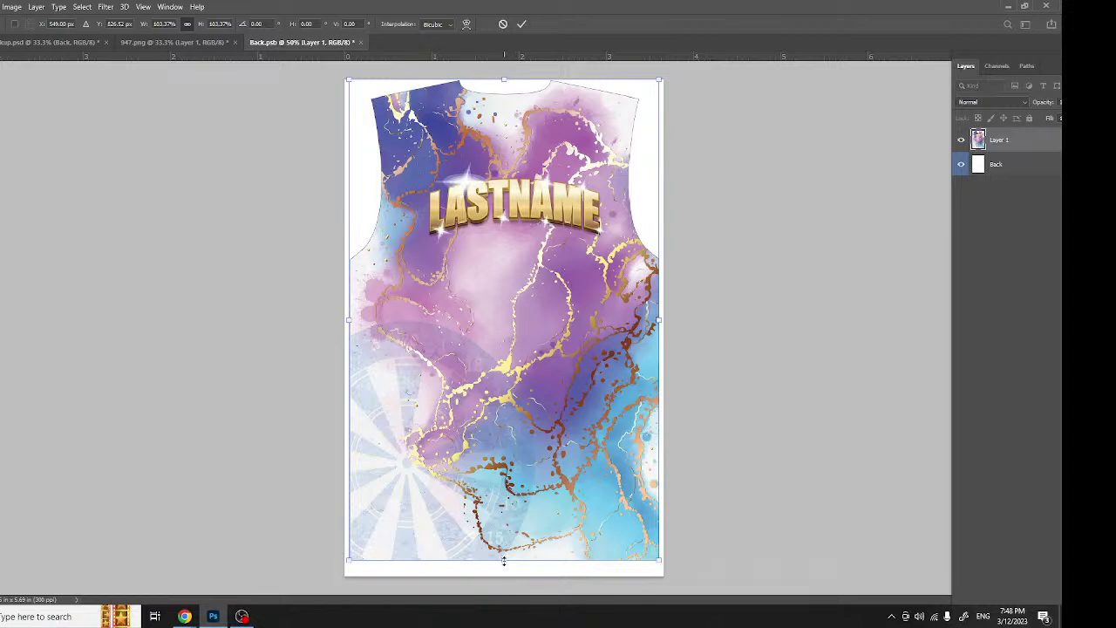
drag(503, 561, 506, 576)
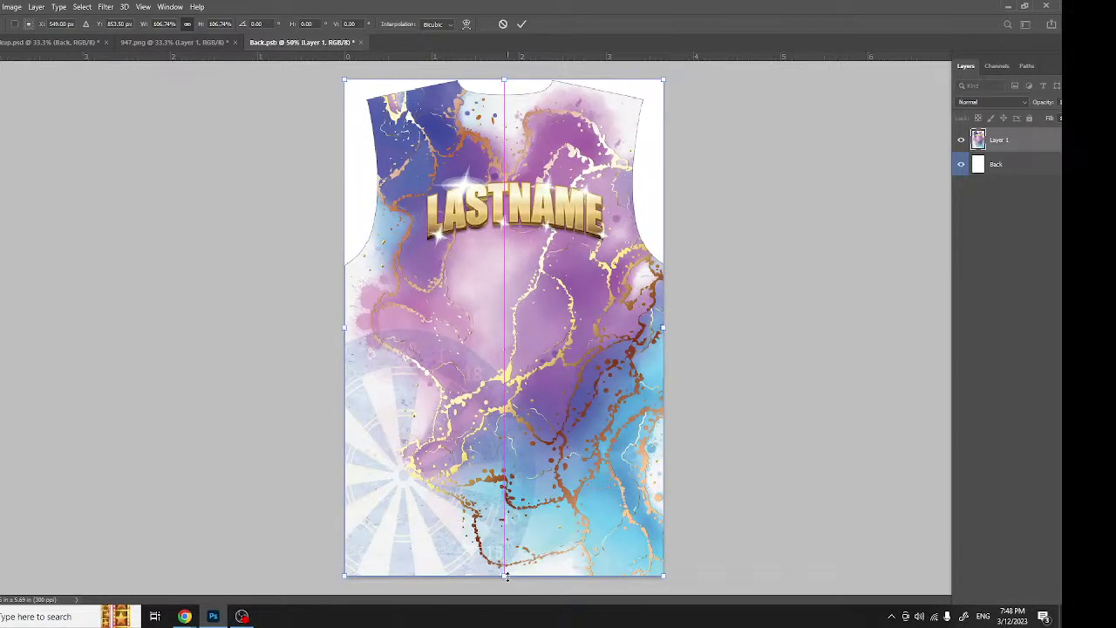
Unlock the aspect ratio, stretch the back artwork to the canvas's full width, apply the transform and save the Back smart object.
click(186, 25)
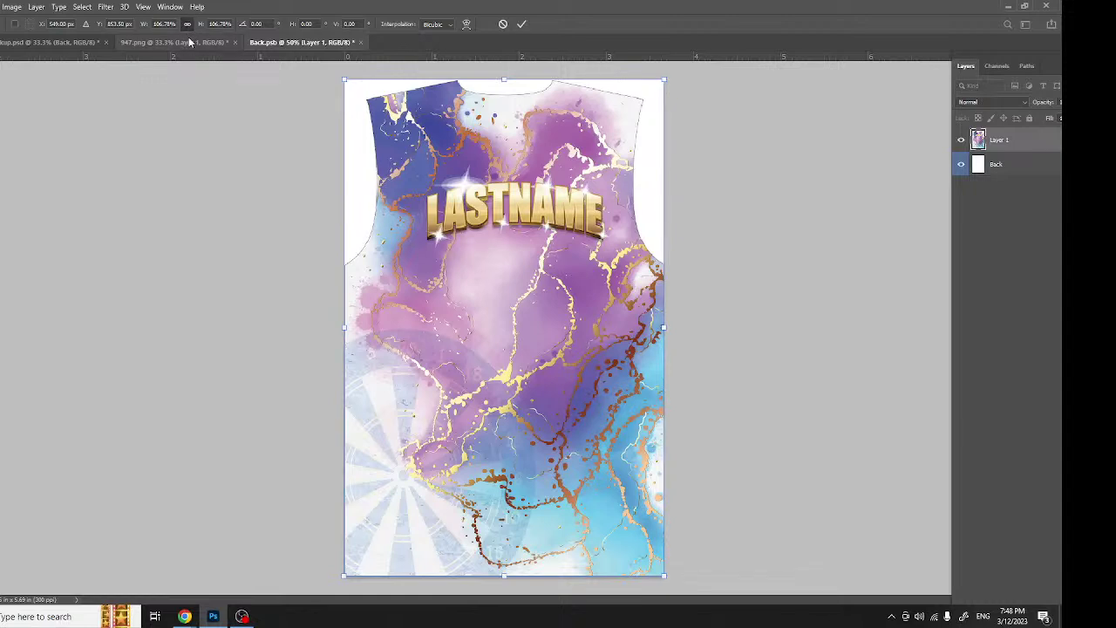
drag(665, 327, 457, 335)
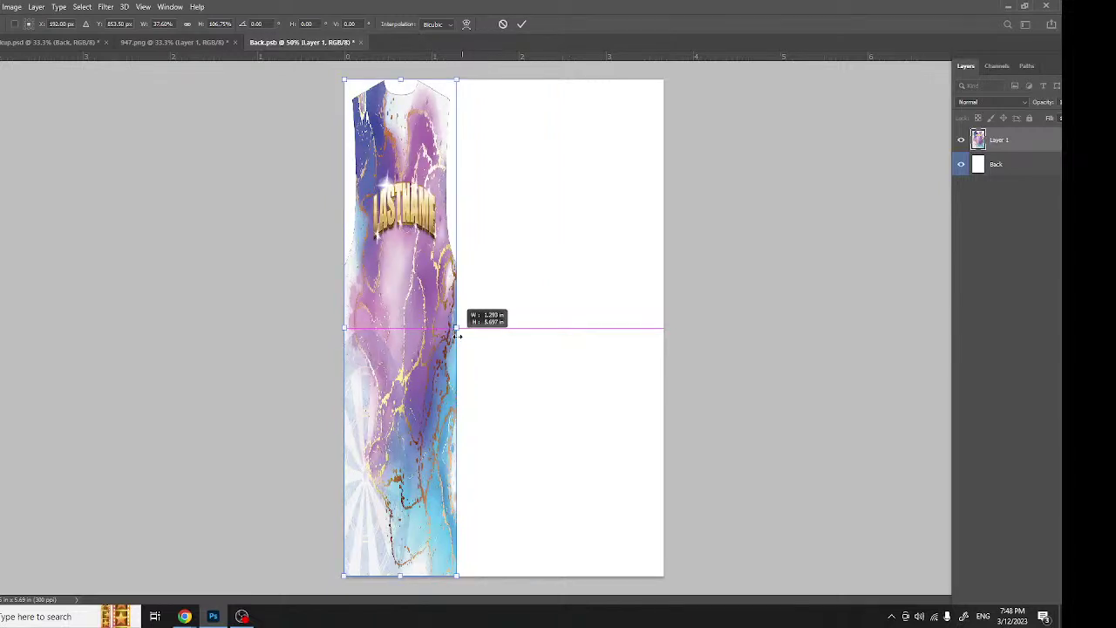
drag(457, 336, 664, 321)
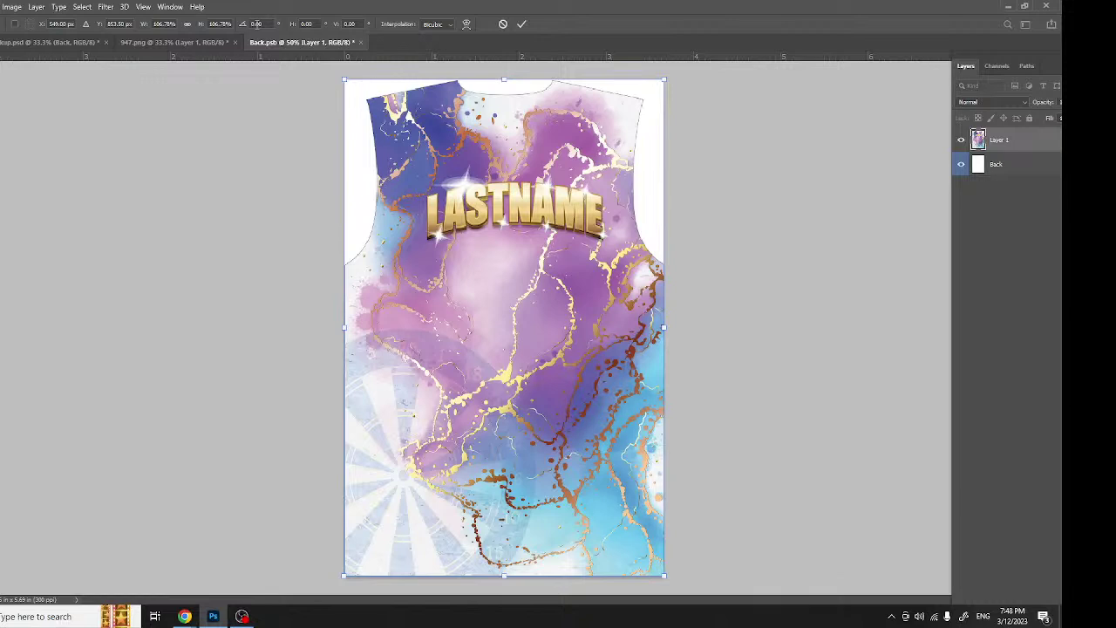
click(522, 25)
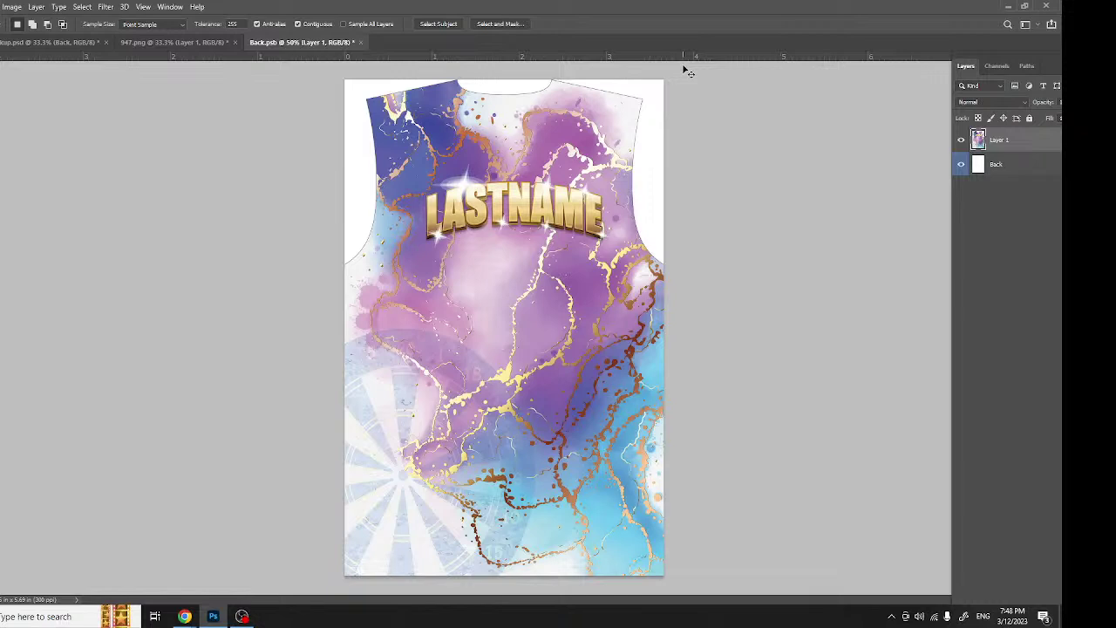
key(ctrl+s)
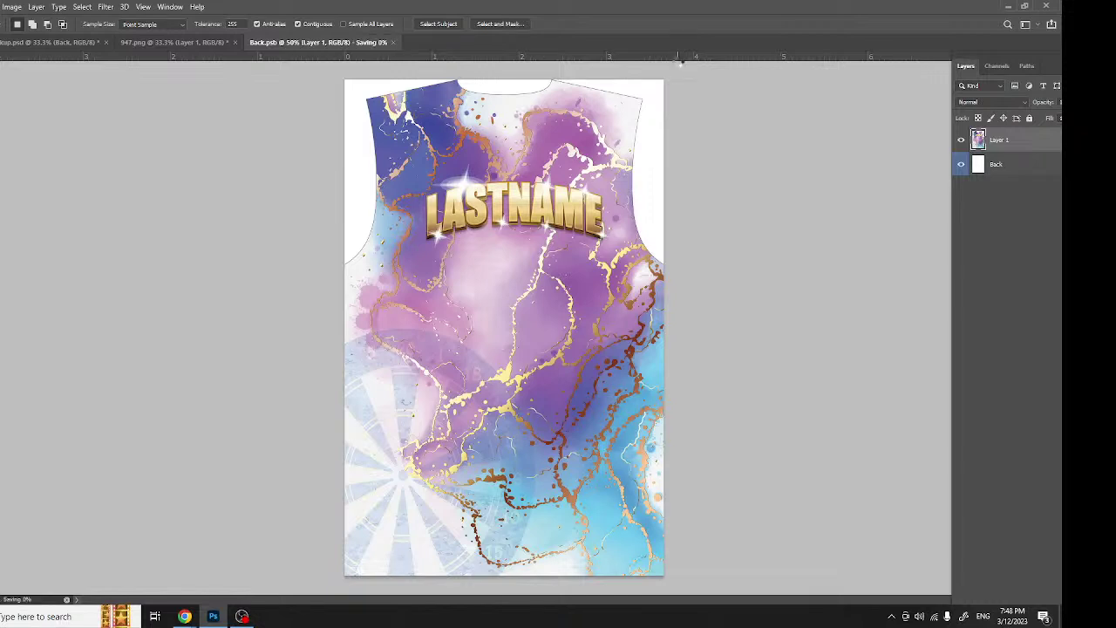
In the polo mockup, set the back collar's solid color fill to the light purple c89fc9 sampled from the back artwork.
click(4, 44)
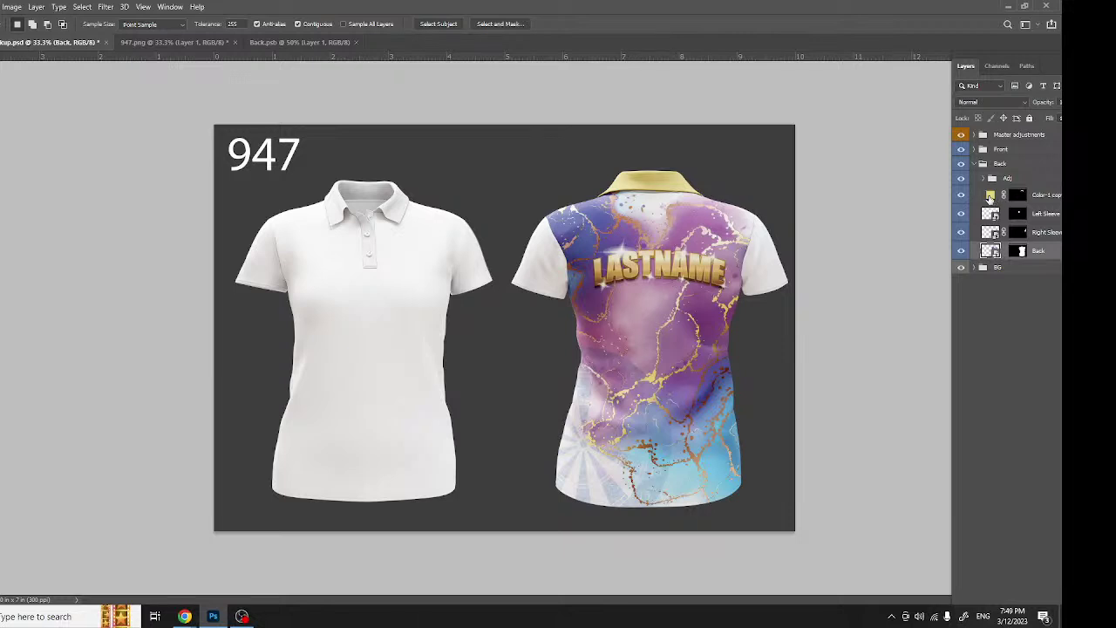
double_click(990, 195)
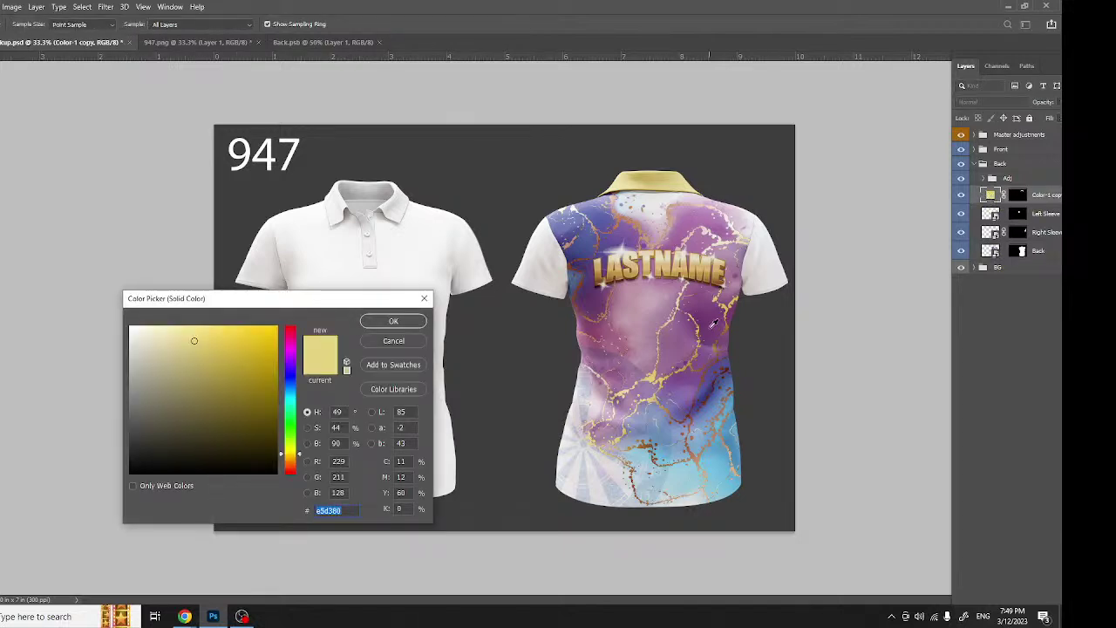
click(688, 212)
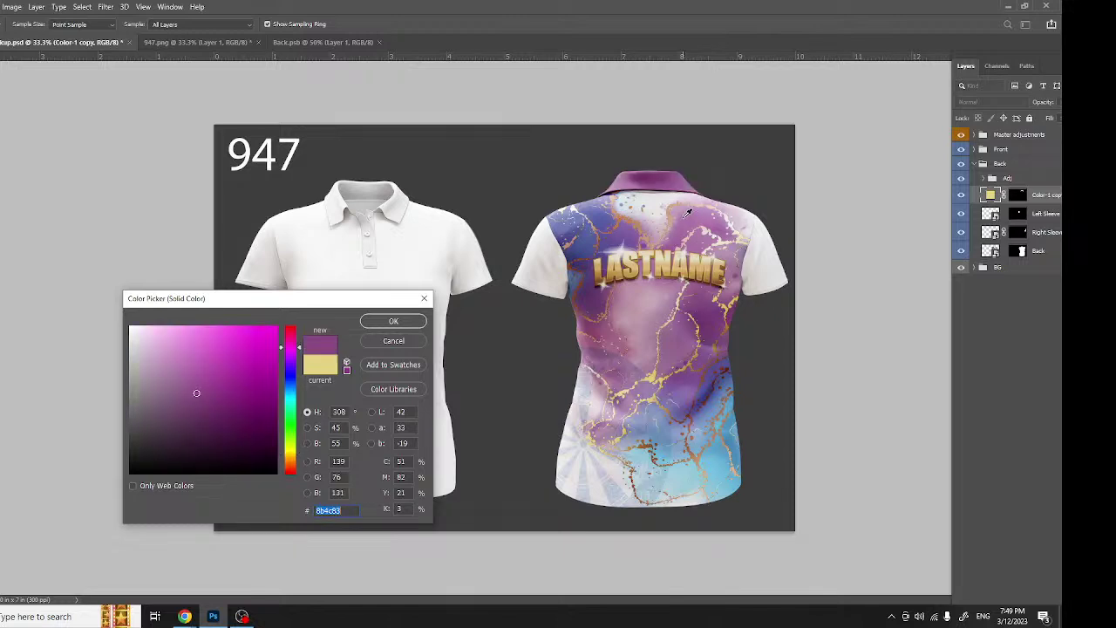
click(679, 248)
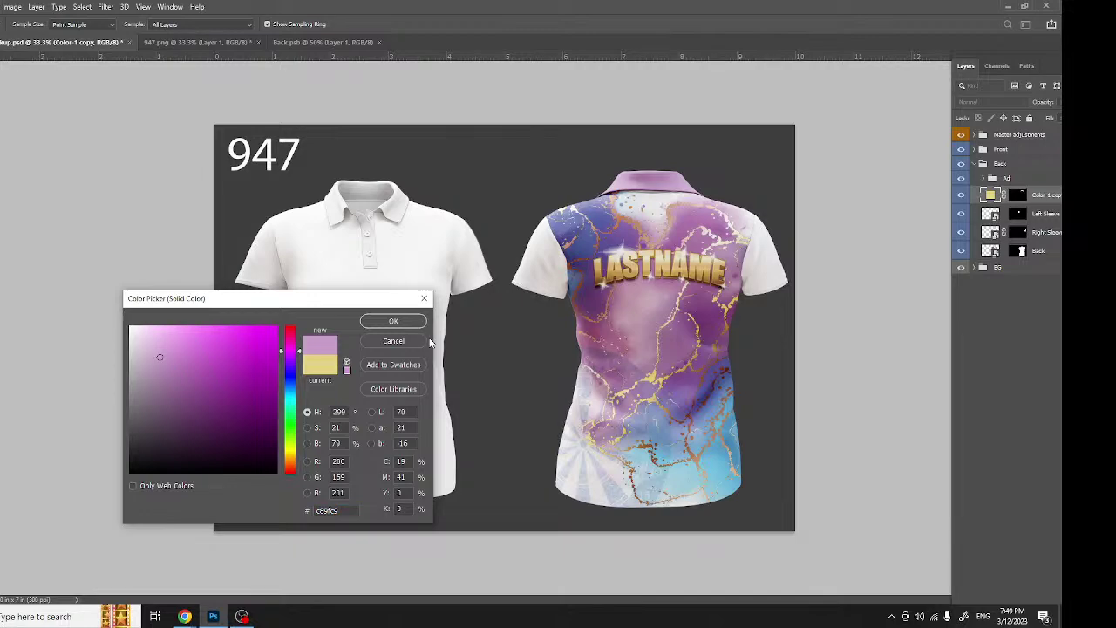
click(393, 321)
In 947.png, sample the pink collar piece with the Eyedropper and copy its hex color code dca7cc.
click(221, 42)
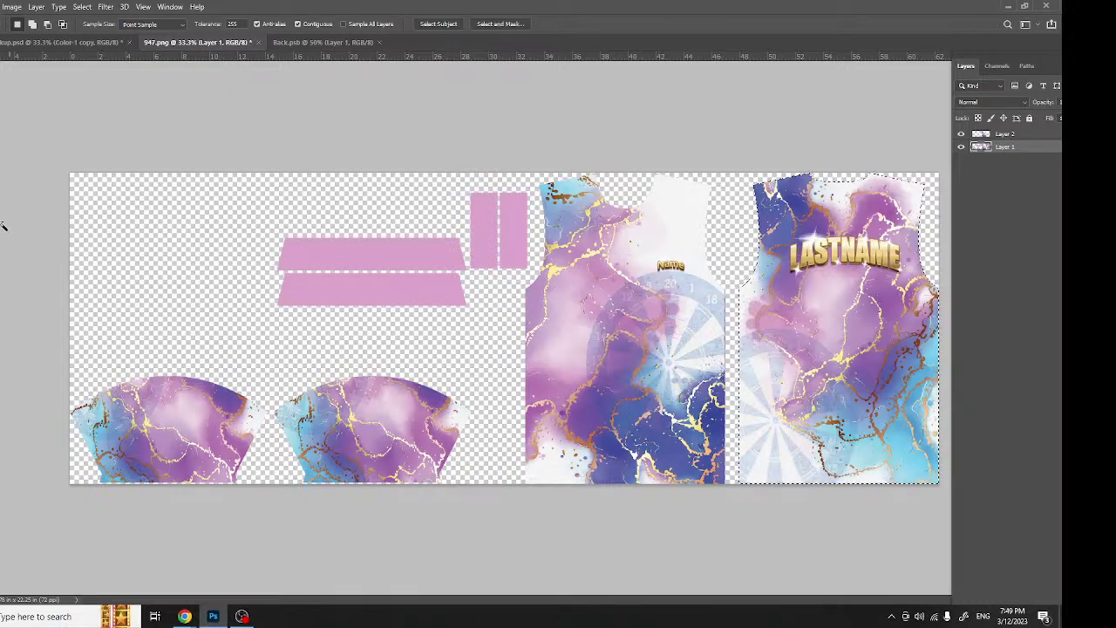
key(i)
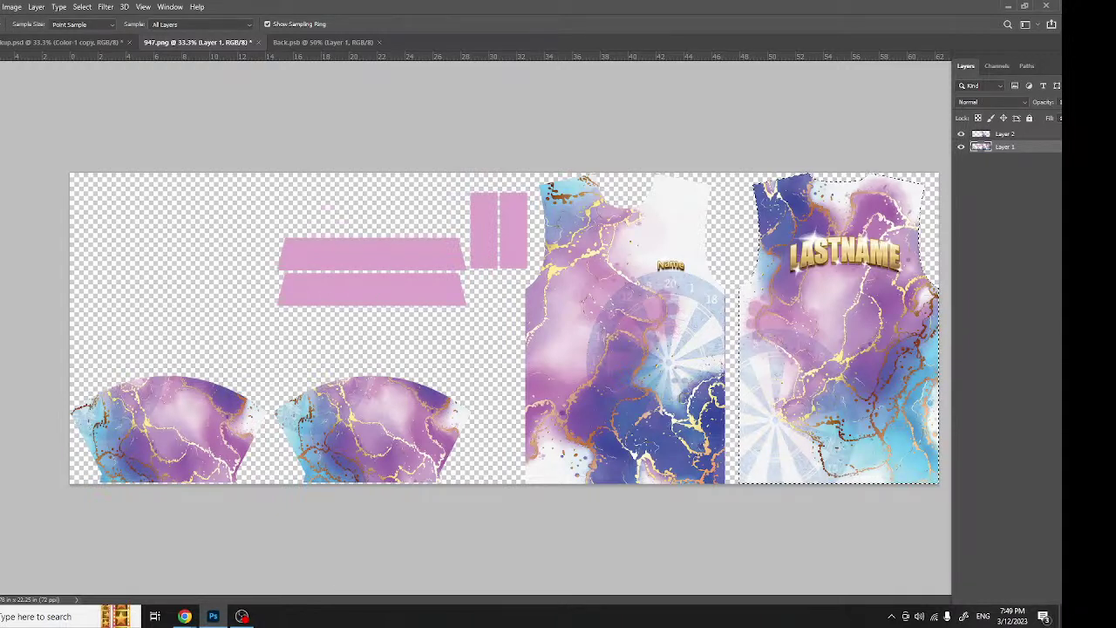
click(0, 358)
key(ctrl+c)
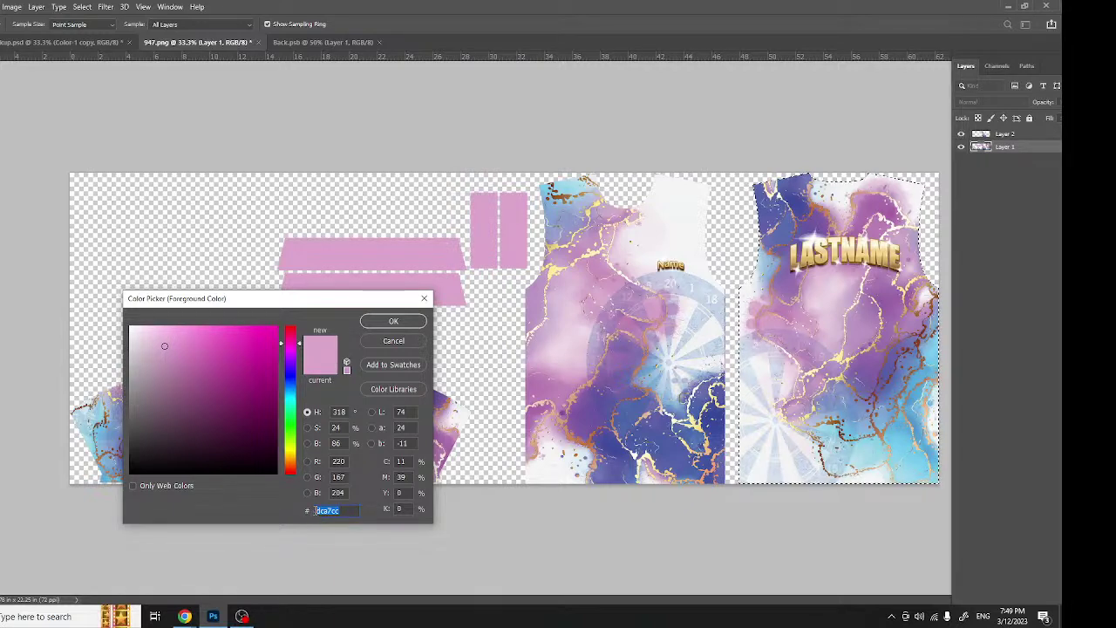
key(Return)
In the polo mockup, set the back collar's solid color fill to the copied pink dca7cc.
click(49, 43)
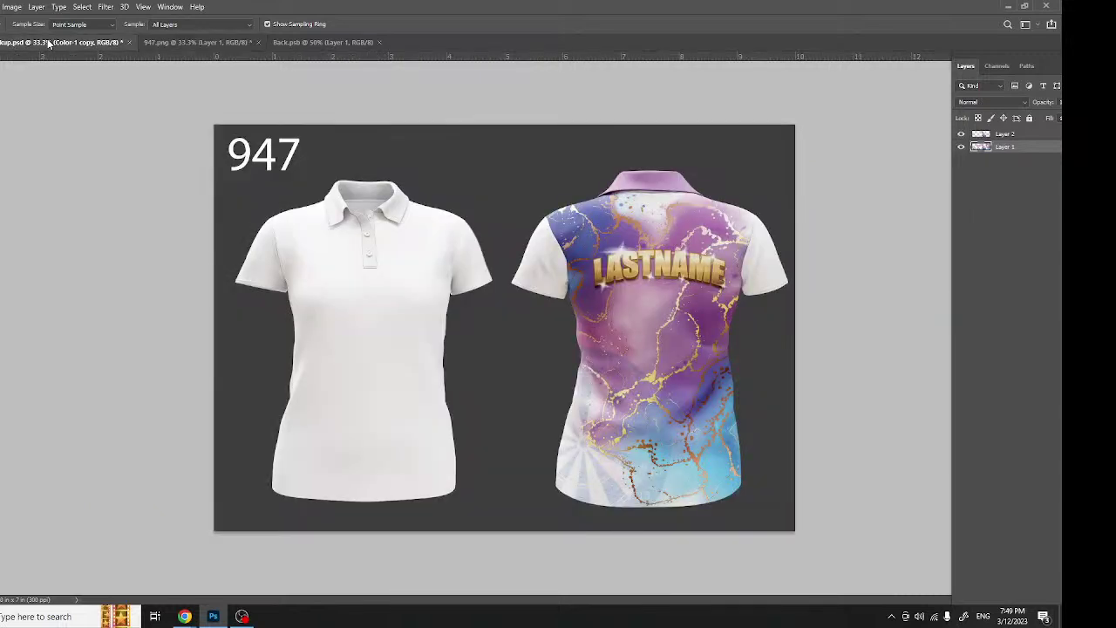
double_click(990, 198)
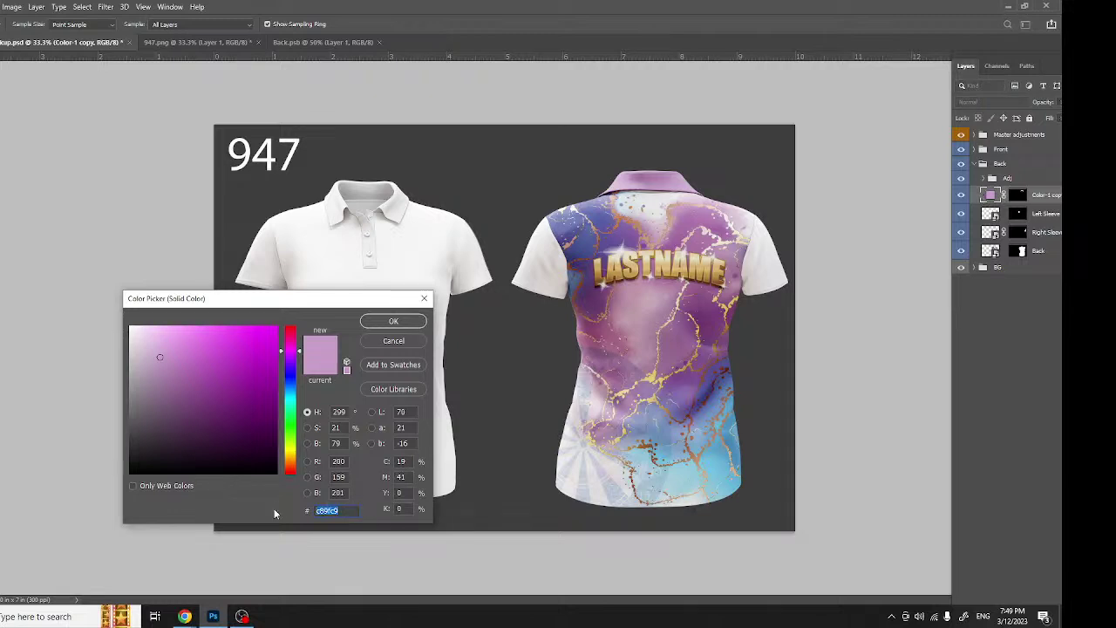
key(ctrl+v)
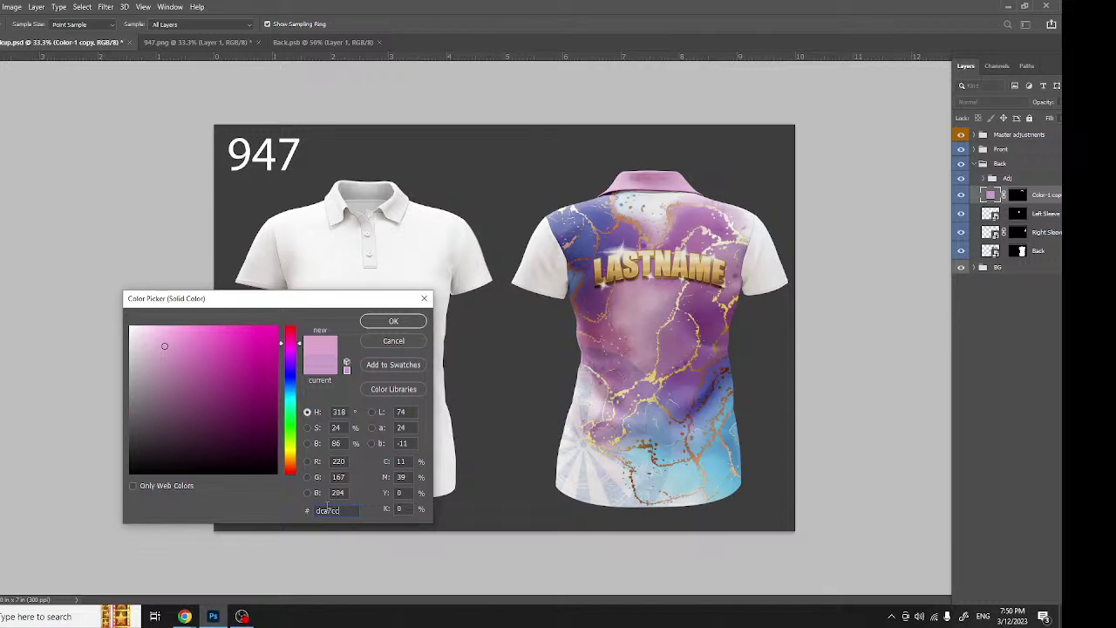
click(386, 322)
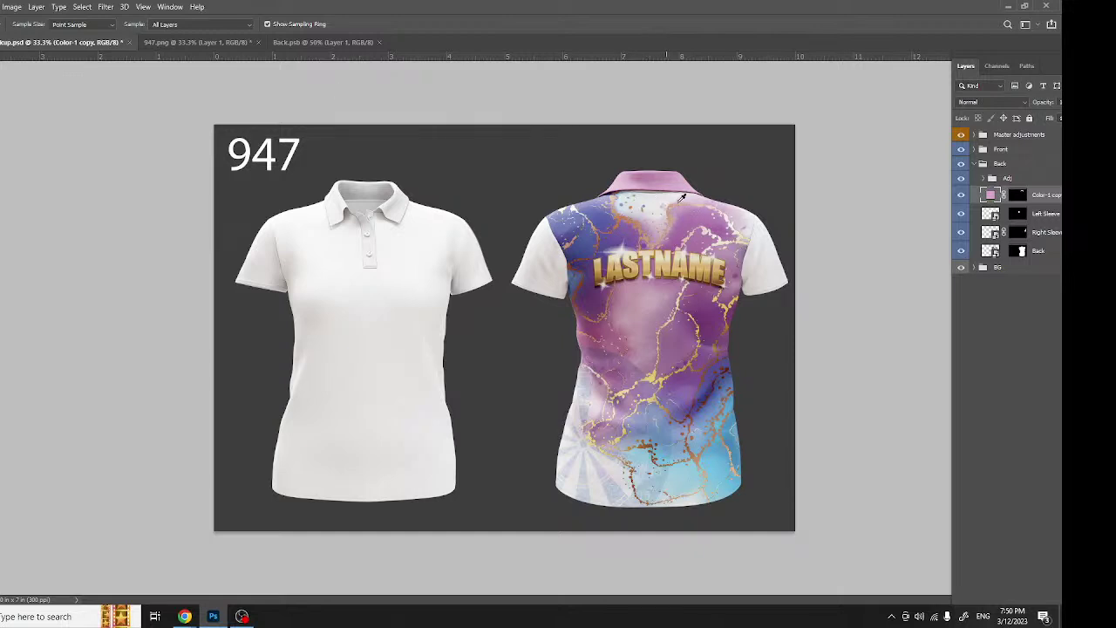
Open the Back group's Right Sleeve smart object and paste in the 947.png sleeve piece nearest the front panel, selected with the Magic Wand.
click(989, 234)
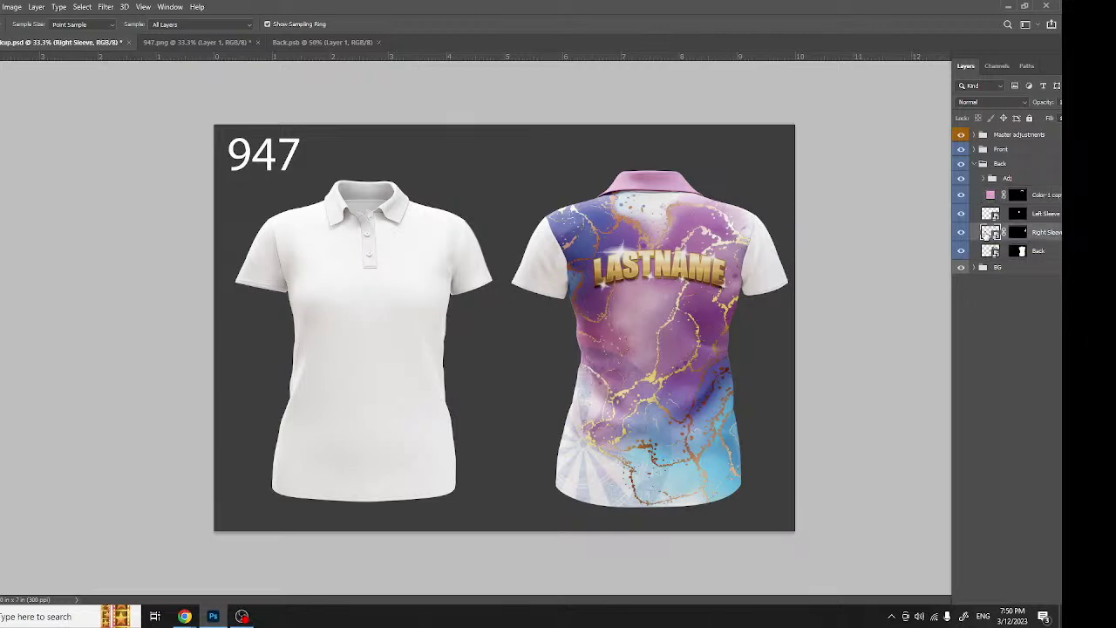
double_click(988, 234)
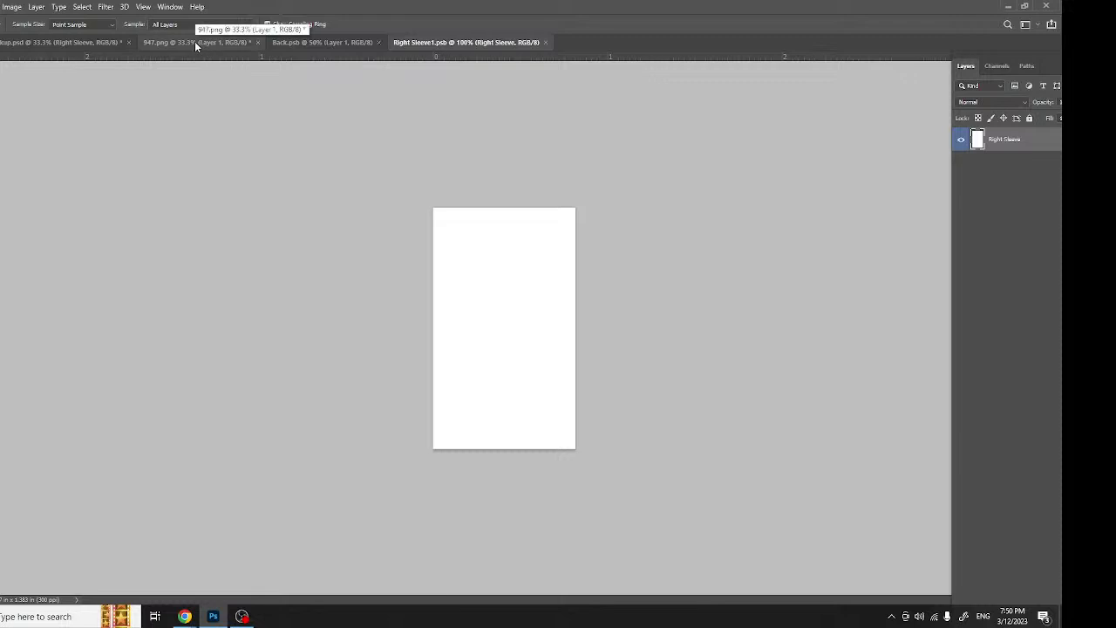
click(194, 41)
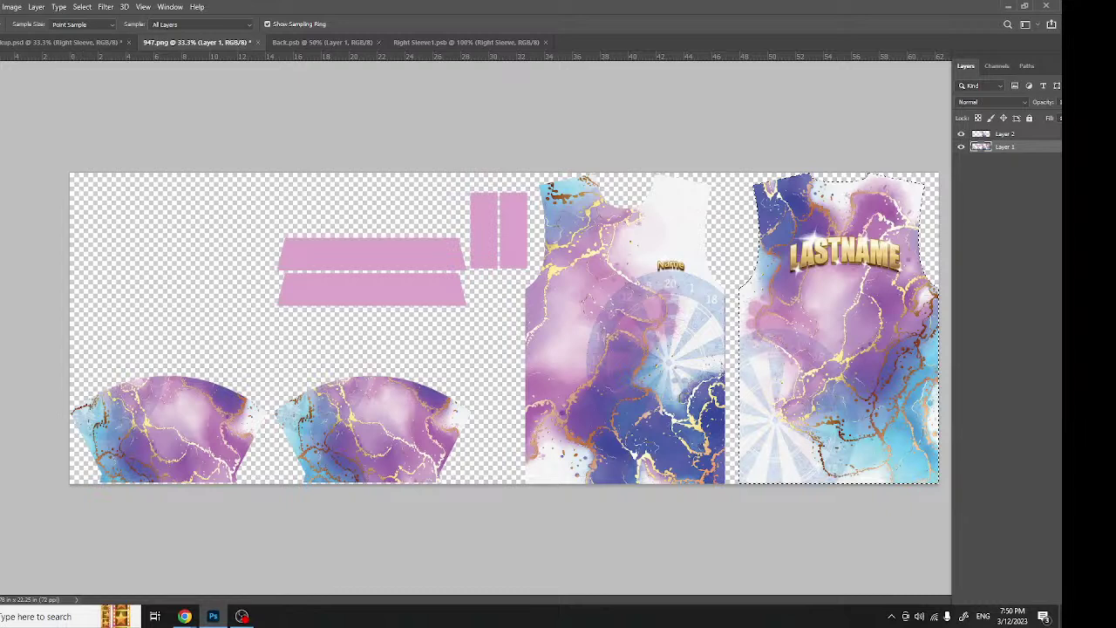
key(w)
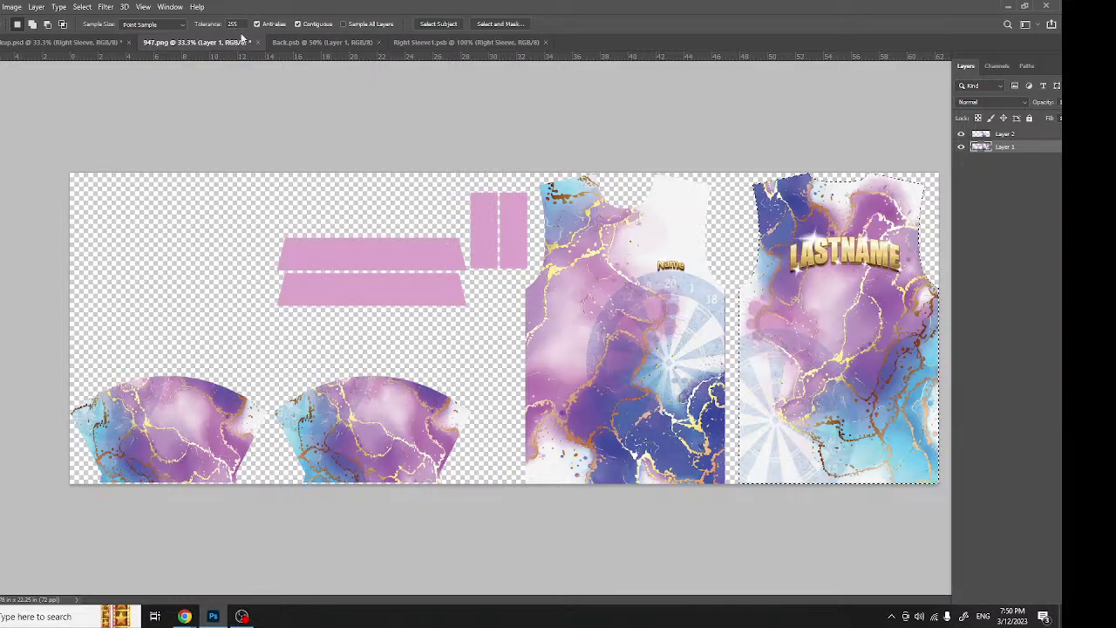
click(389, 421)
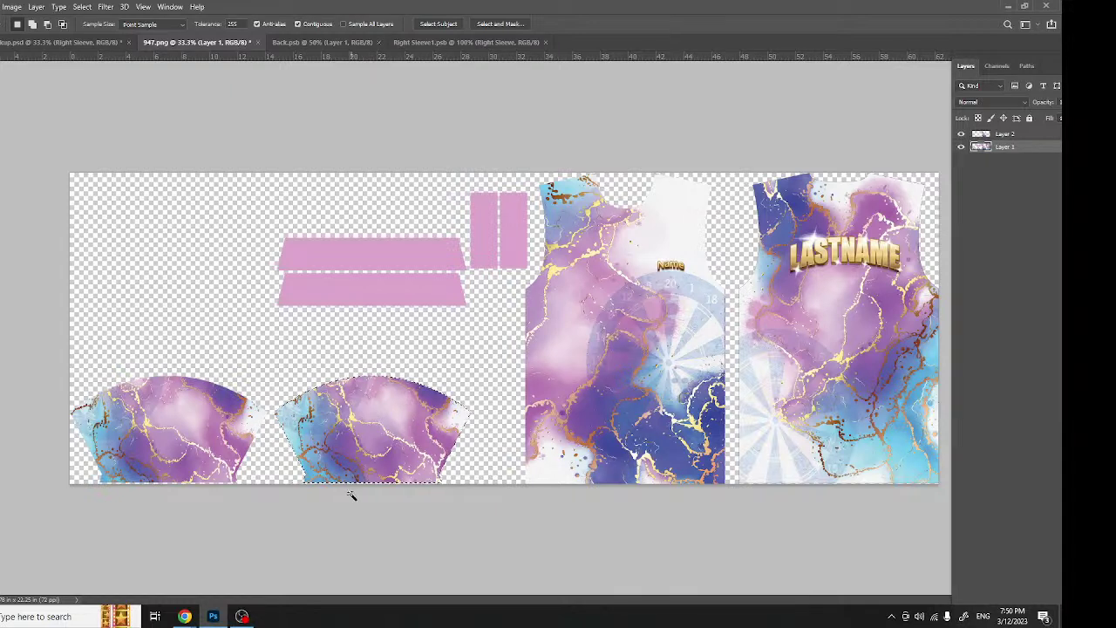
click(480, 41)
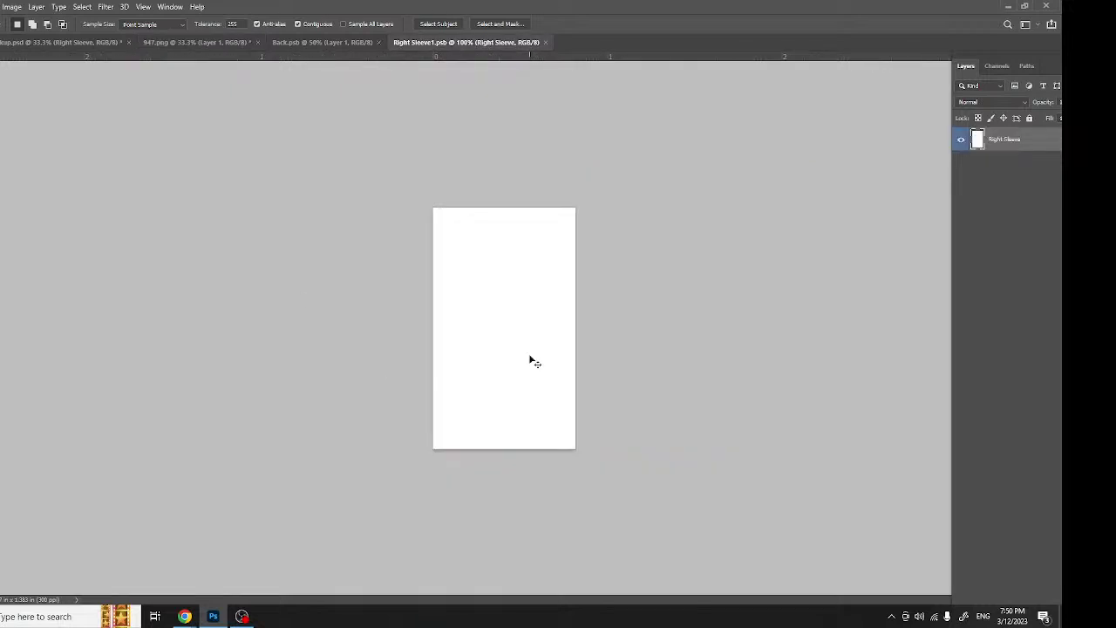
key(ctrl+v)
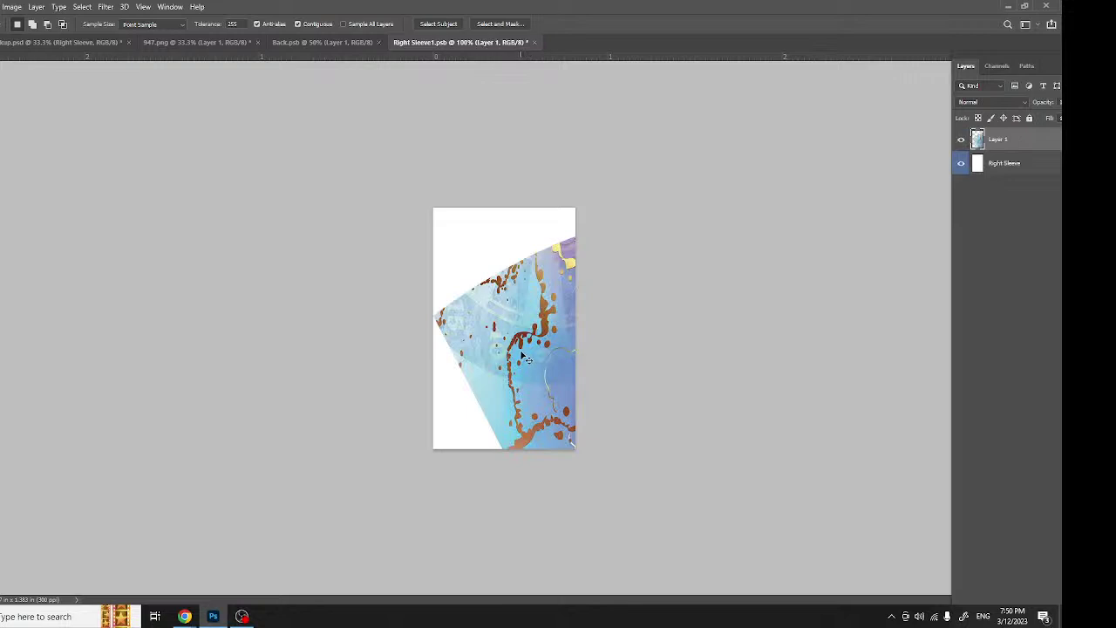
Scale the pasted right sleeve artwork proportionally to 75.50% to fit the canvas height, shift it to cover the canvas and save the smart object.
key(ctrl+t)
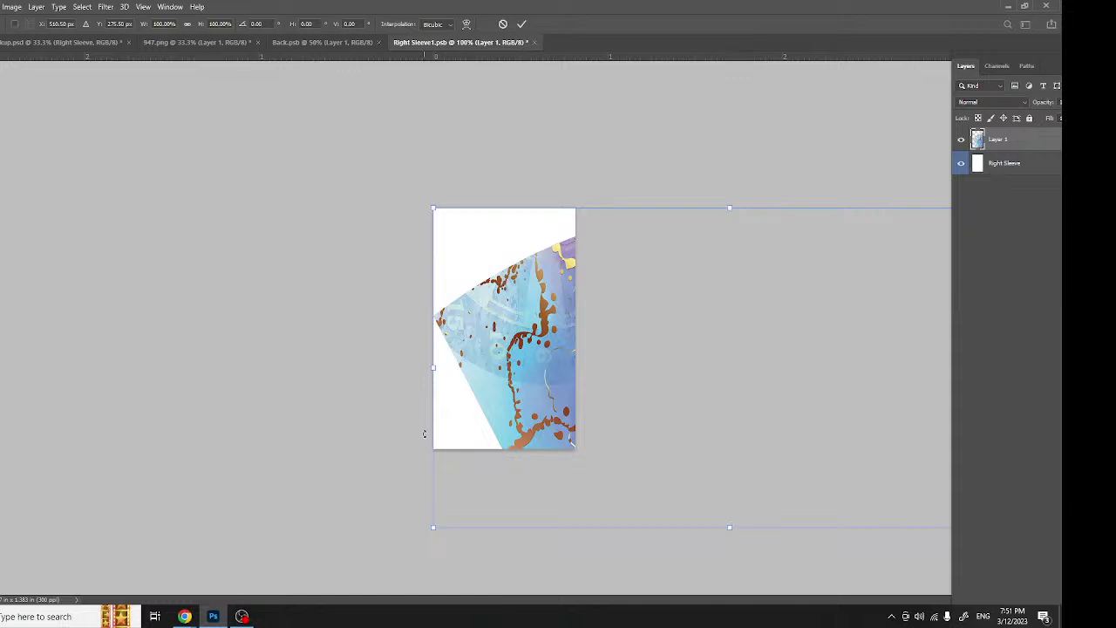
click(187, 24)
drag(707, 527, 707, 449)
drag(564, 331, 411, 329)
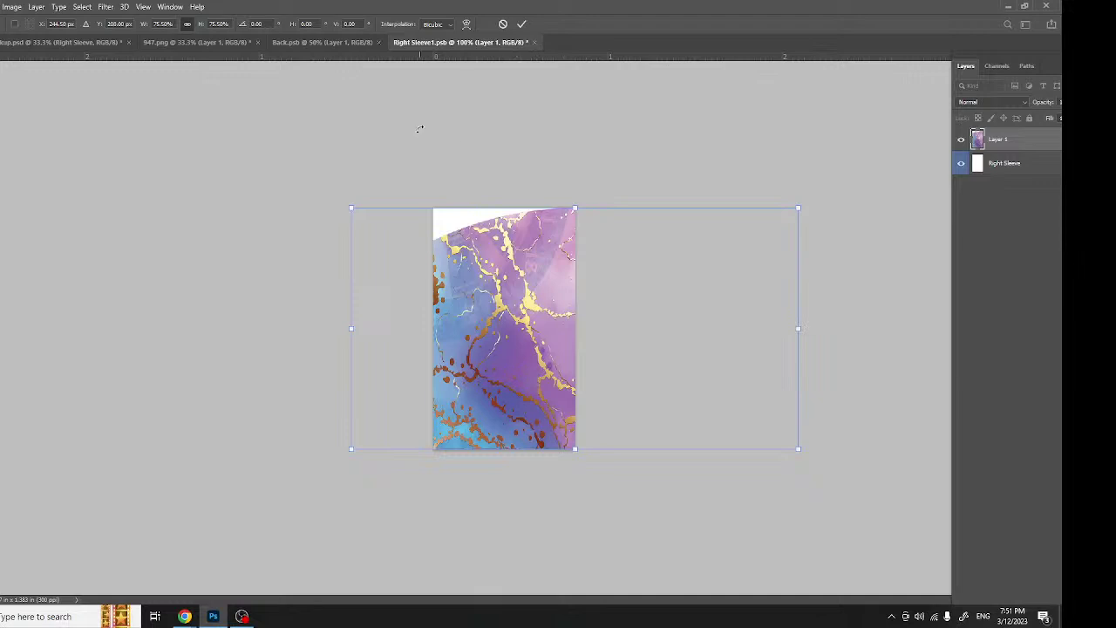
click(522, 25)
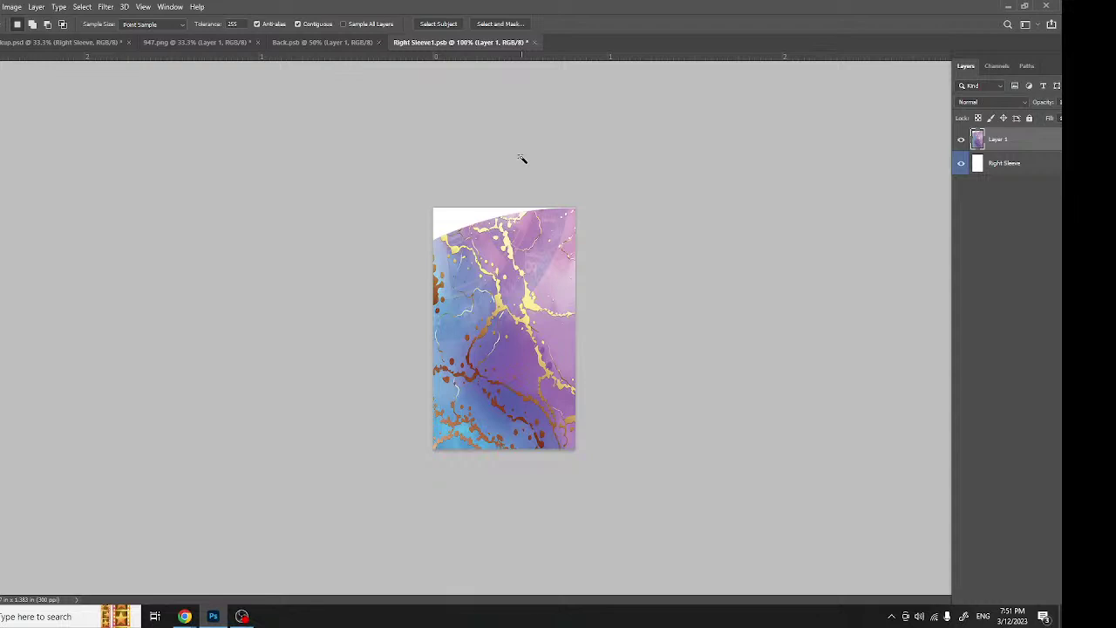
key(ctrl+a)
Open the Back group's Left Sleeve smart object and paste in the outermost sleeve piece from 947.png, selected with the Magic Wand.
click(76, 42)
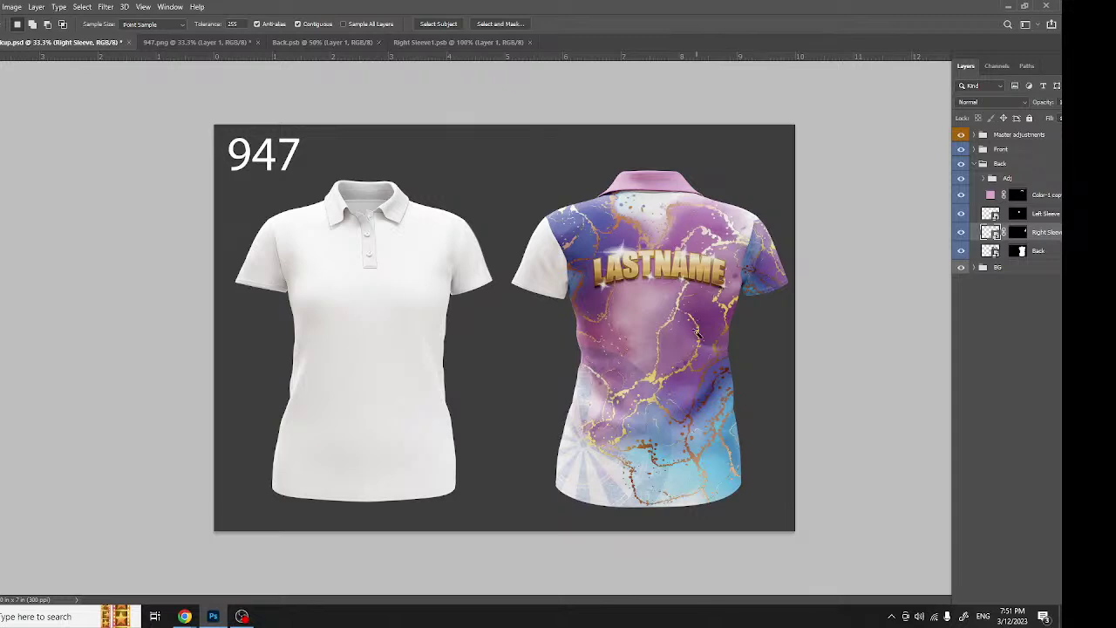
double_click(990, 214)
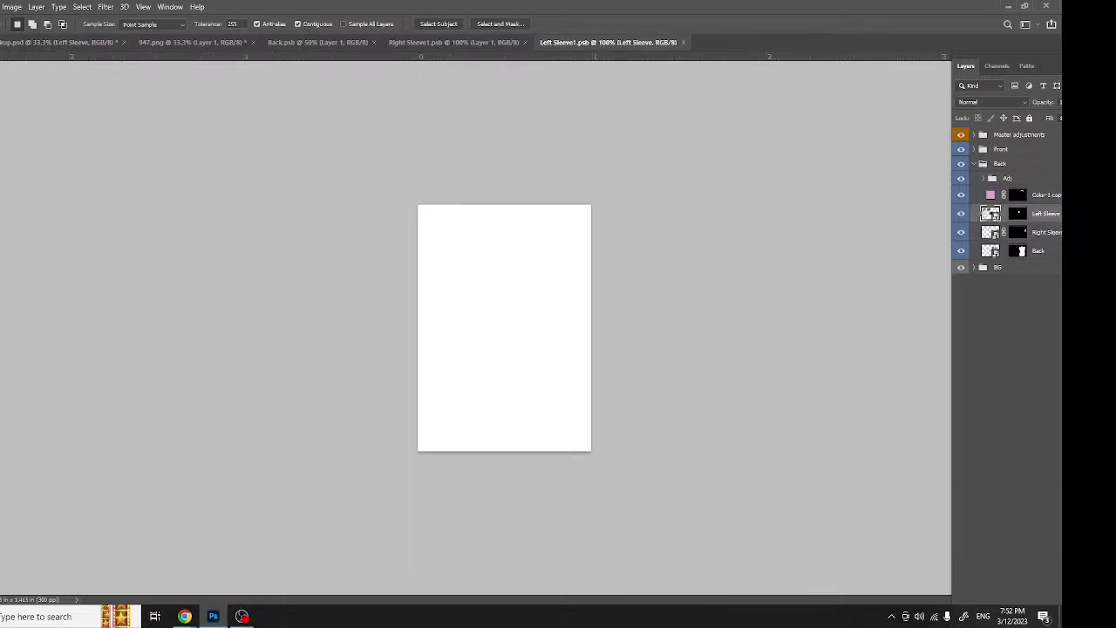
click(217, 44)
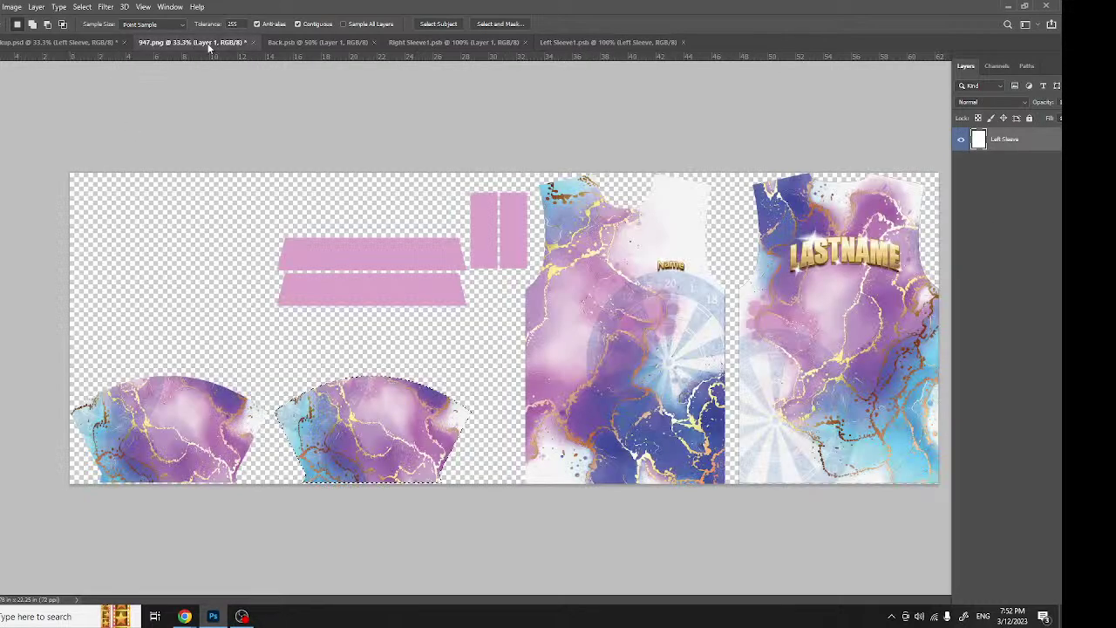
click(178, 427)
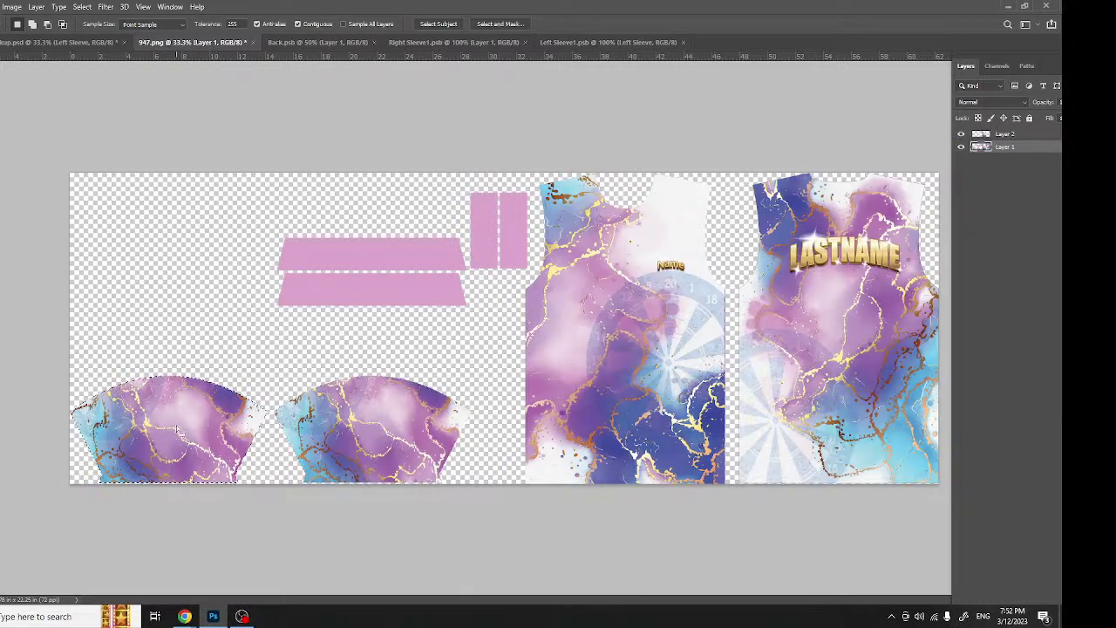
click(589, 41)
key(ctrl+v)
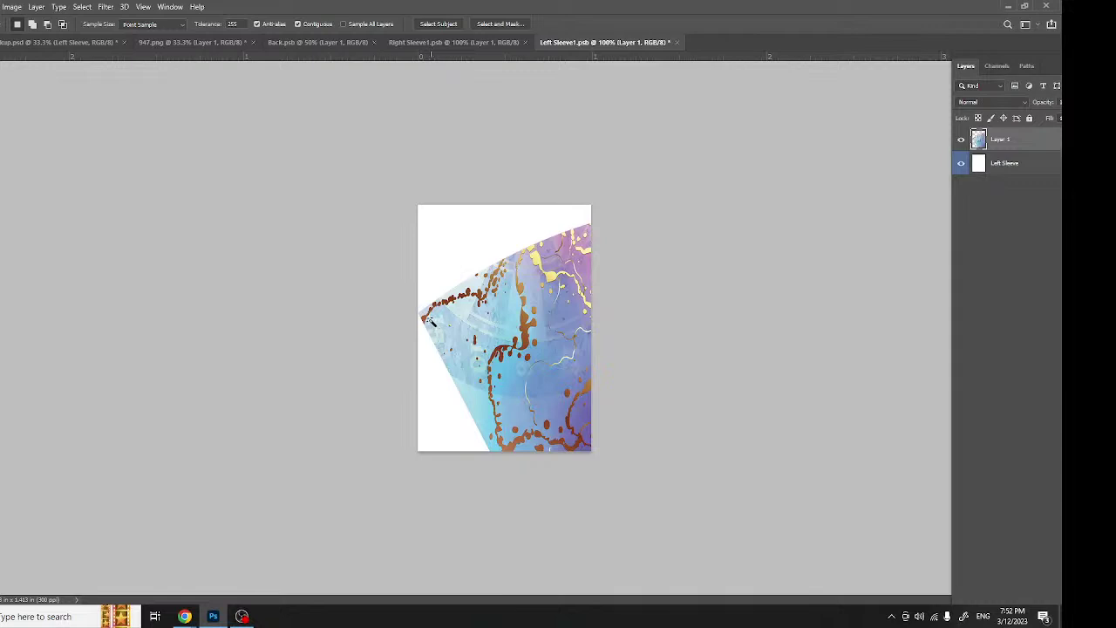
Scale the pasted back left sleeve artwork proportionally to 77.50%, shift it left so its right half covers the canvas, save and return to the mockup.
key(ctrl+t)
drag(713, 525, 693, 453)
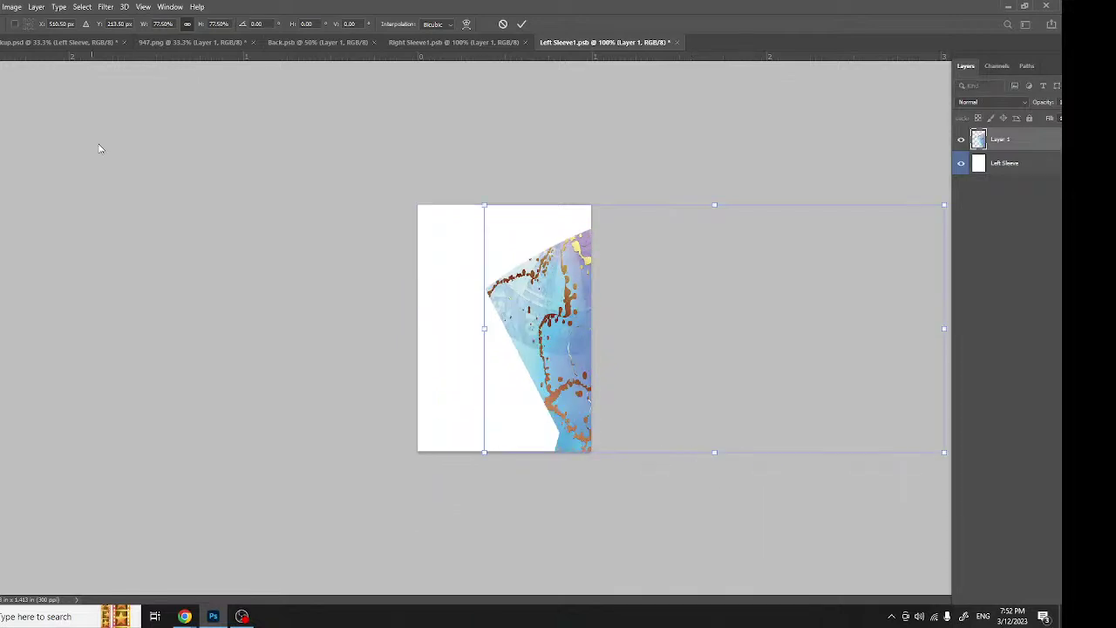
click(188, 24)
drag(572, 356, 452, 355)
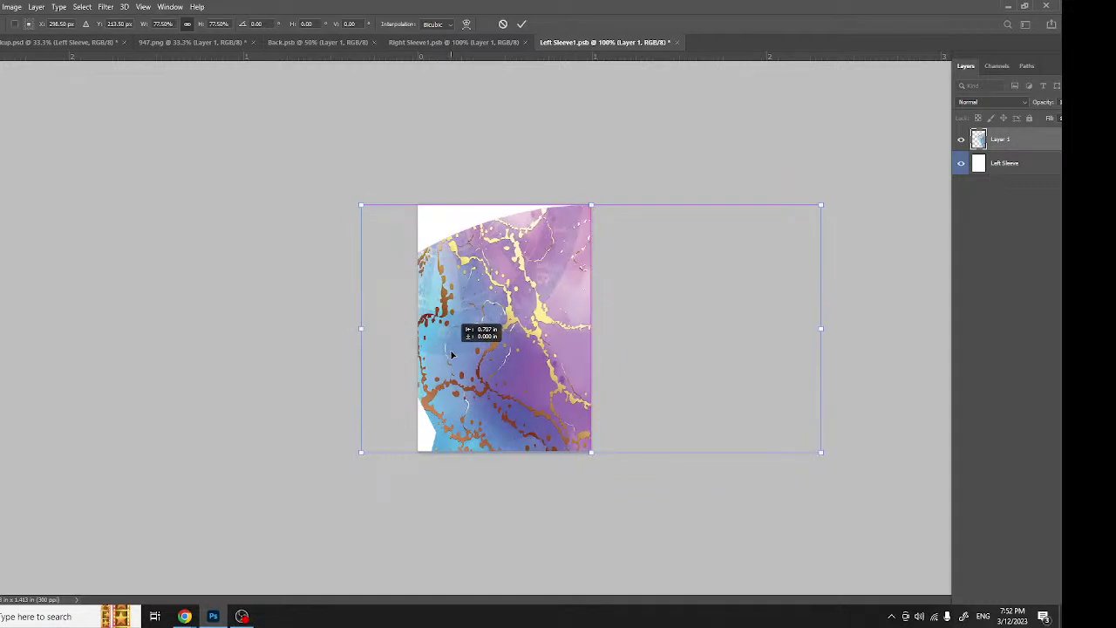
drag(451, 355, 276, 355)
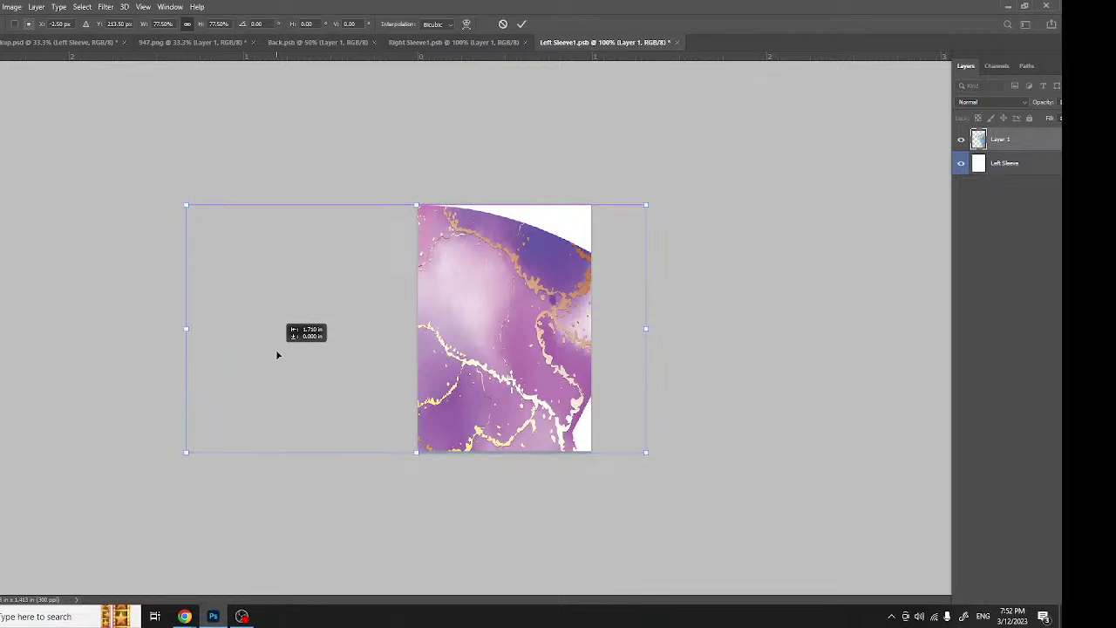
key(Return)
key(w)
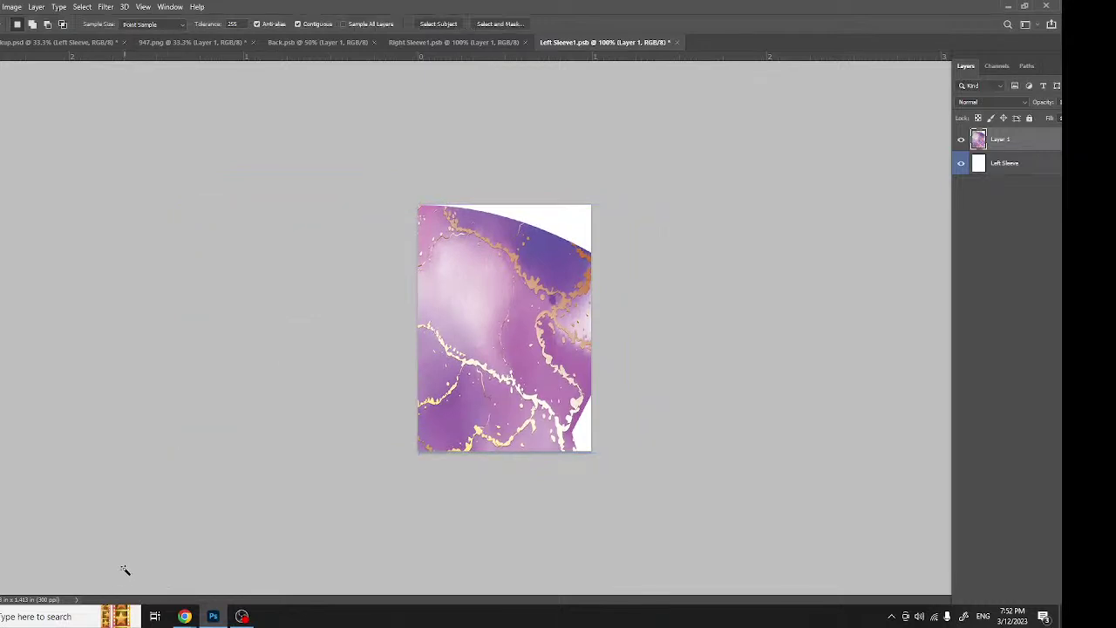
key(ctrl+s)
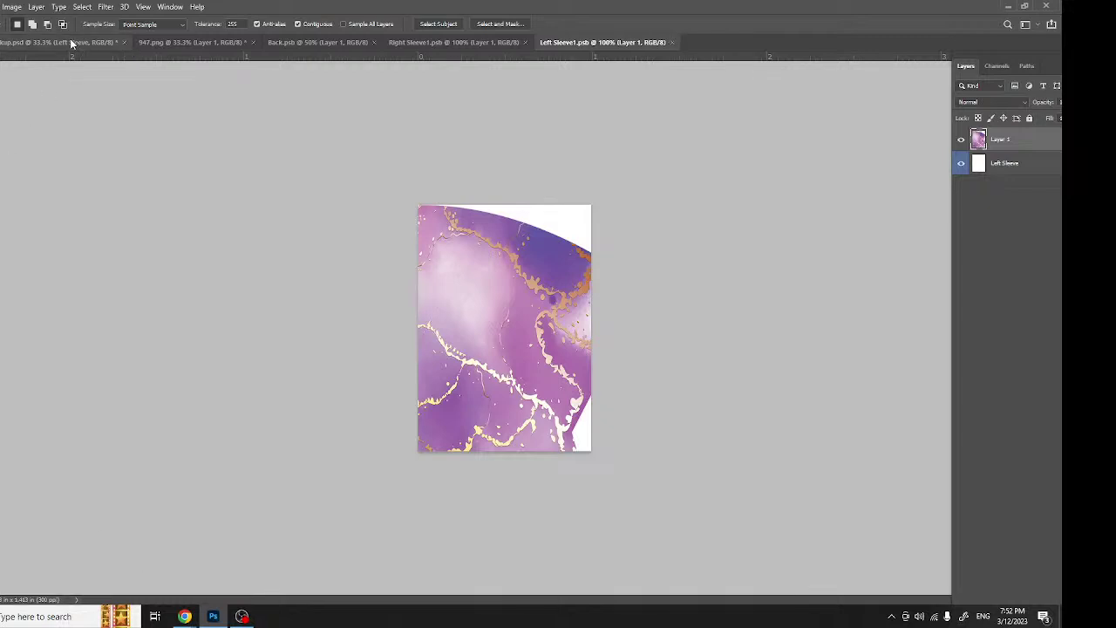
click(71, 43)
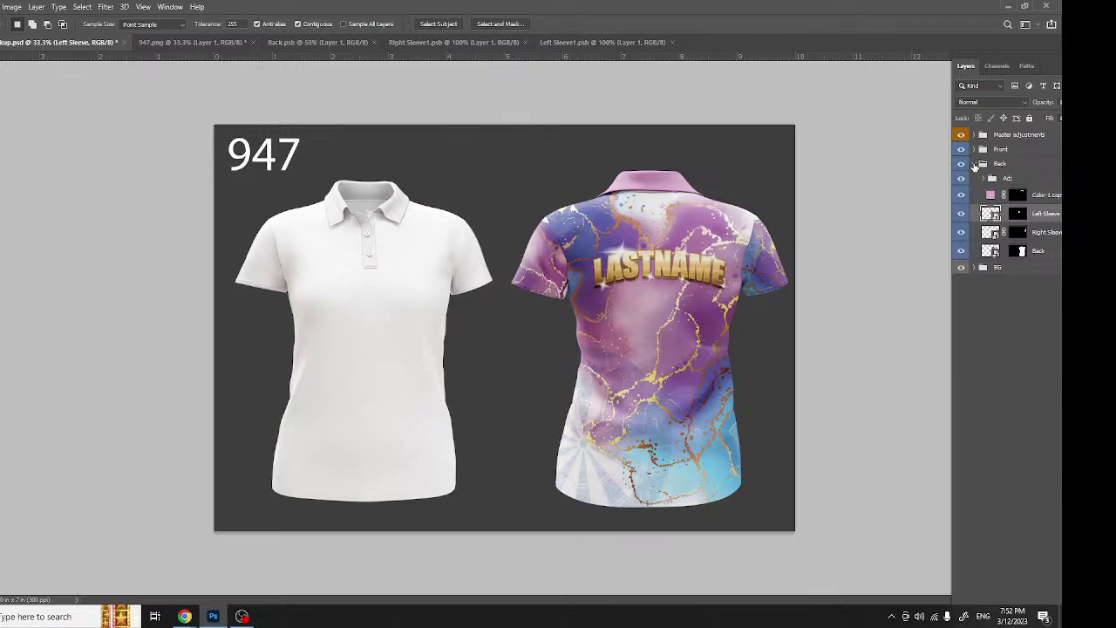
Open the Front group's Front smart object and paste in the front panel from 947.png, selected with the Magic Wand.
click(974, 164)
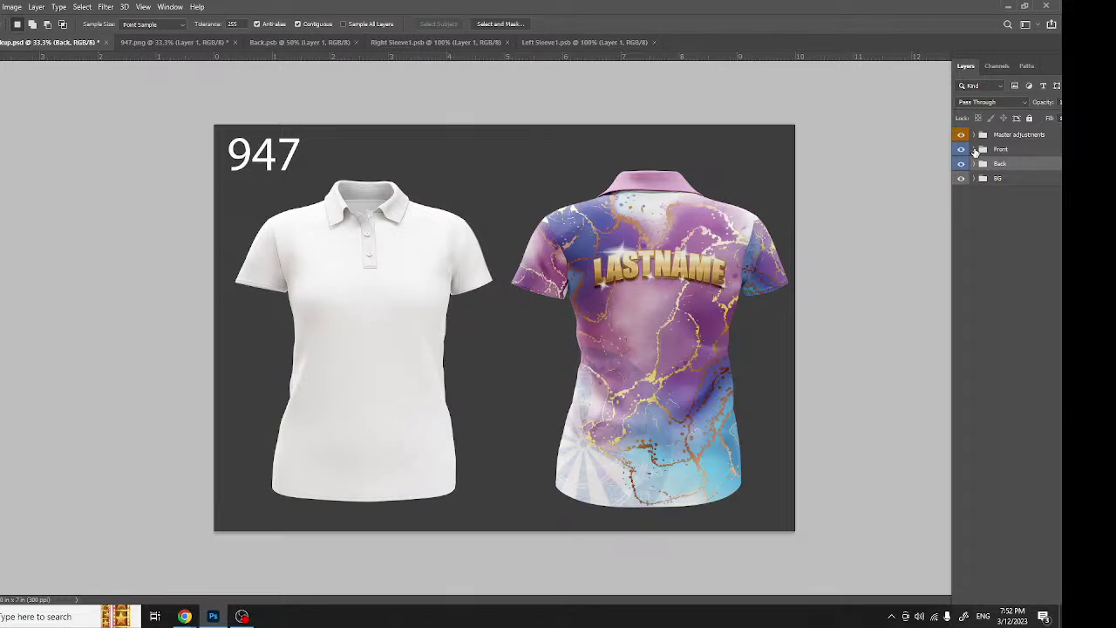
click(974, 149)
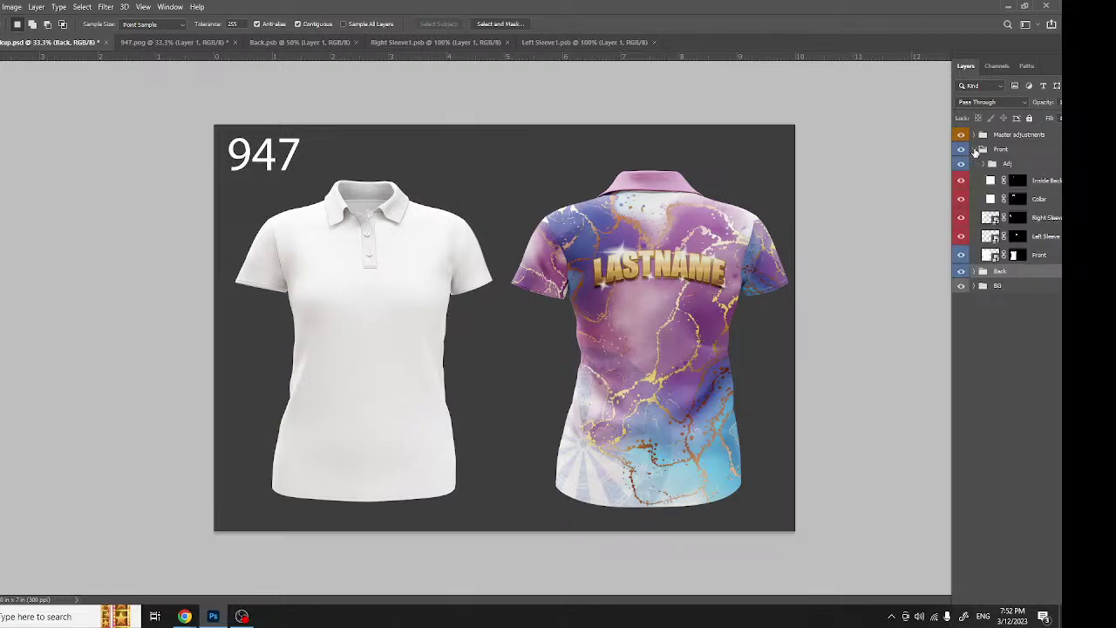
click(988, 258)
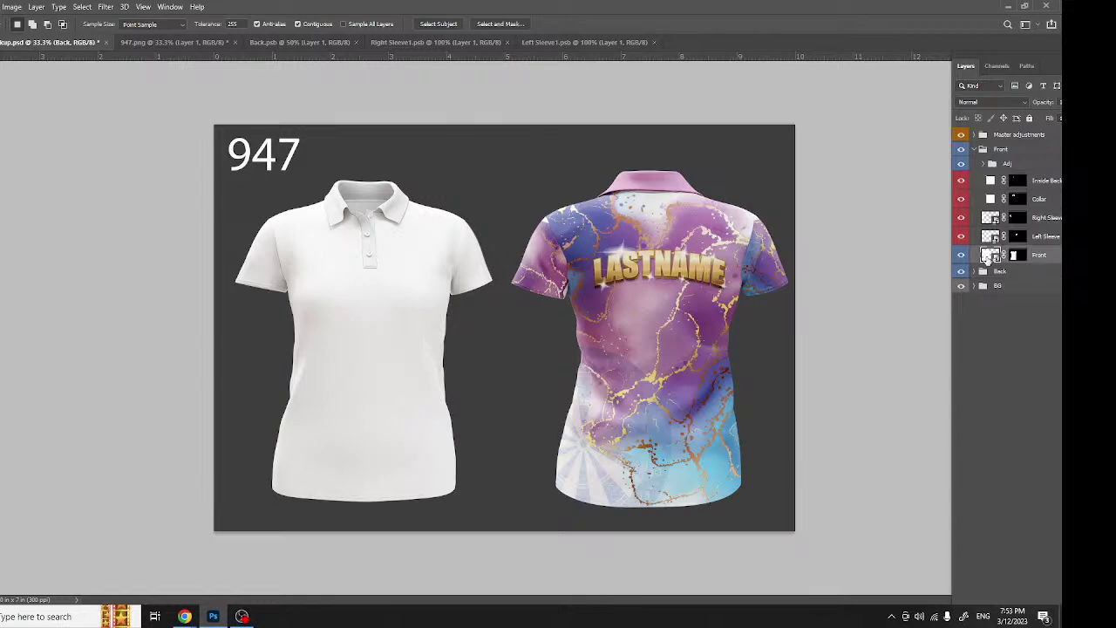
double_click(987, 257)
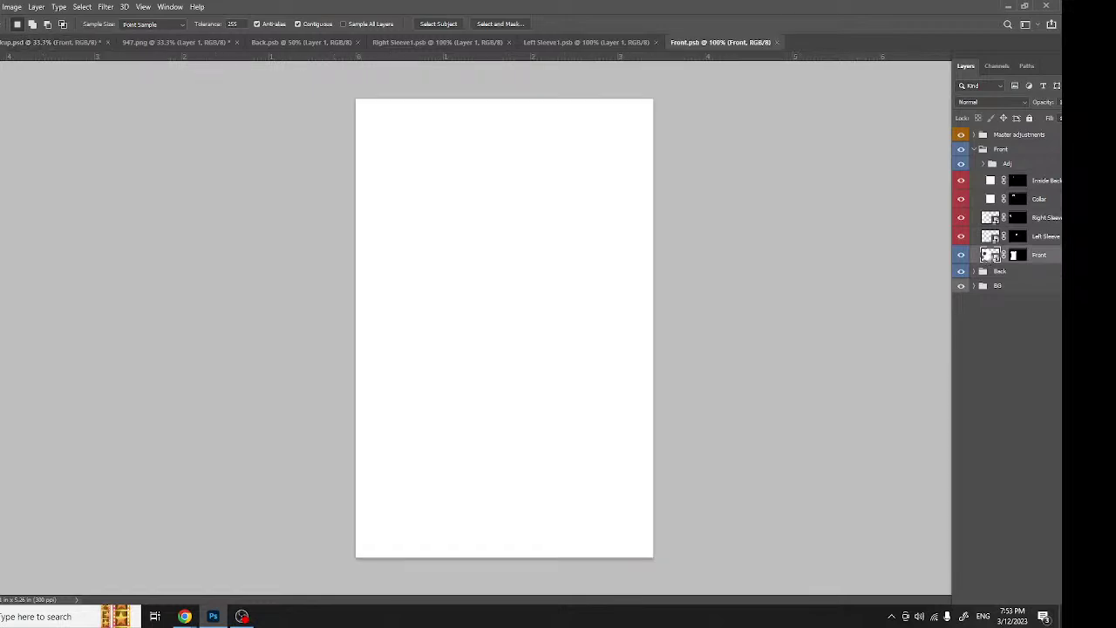
click(154, 43)
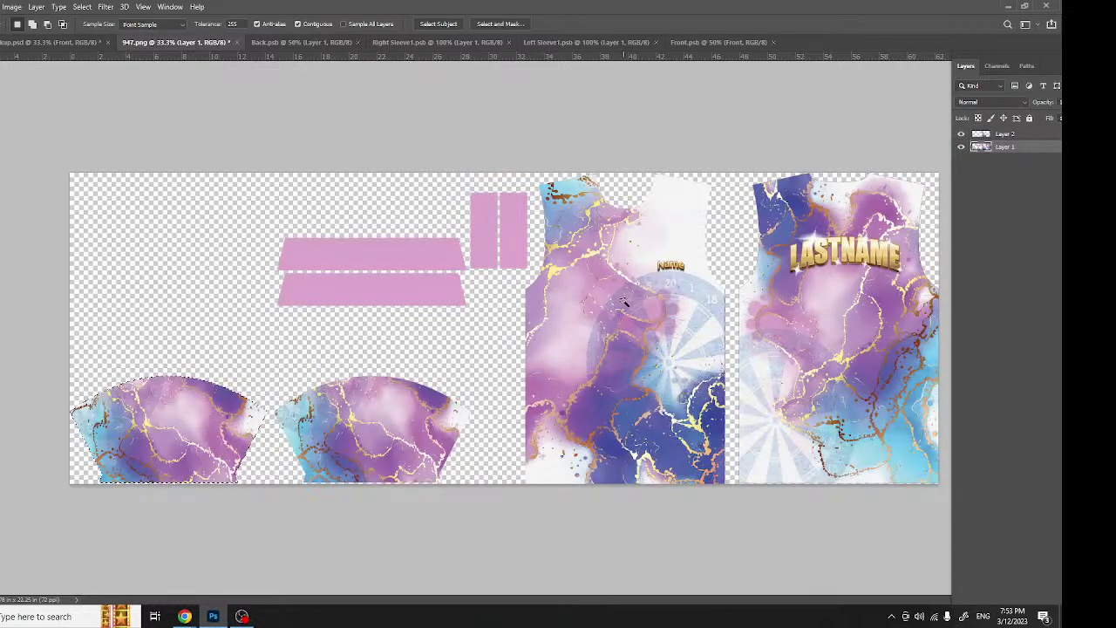
click(625, 303)
click(710, 42)
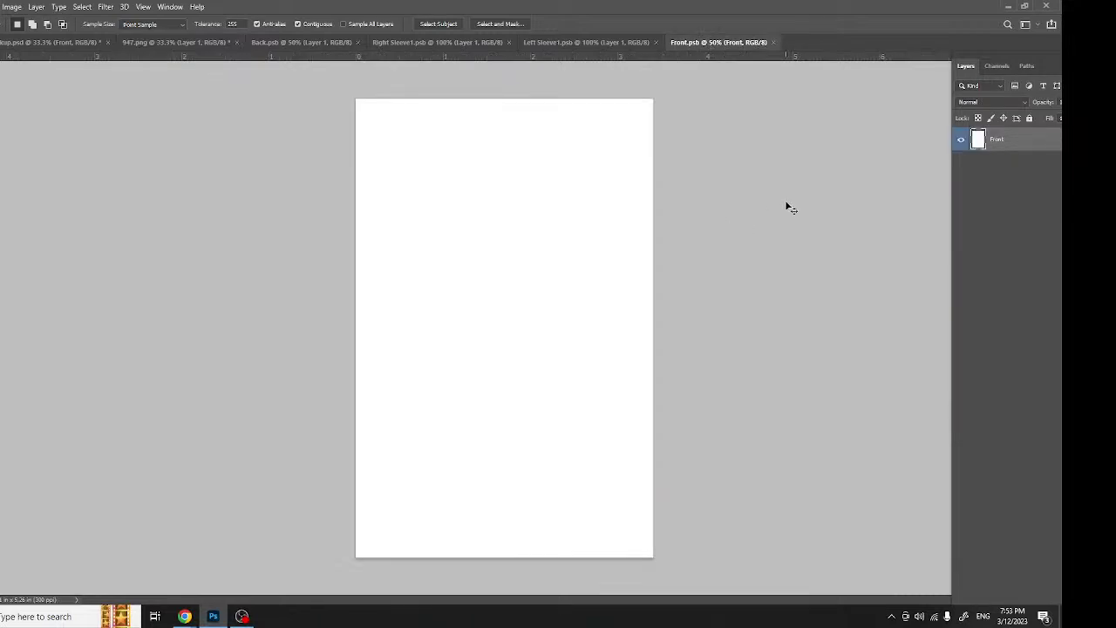
key(ctrl+v)
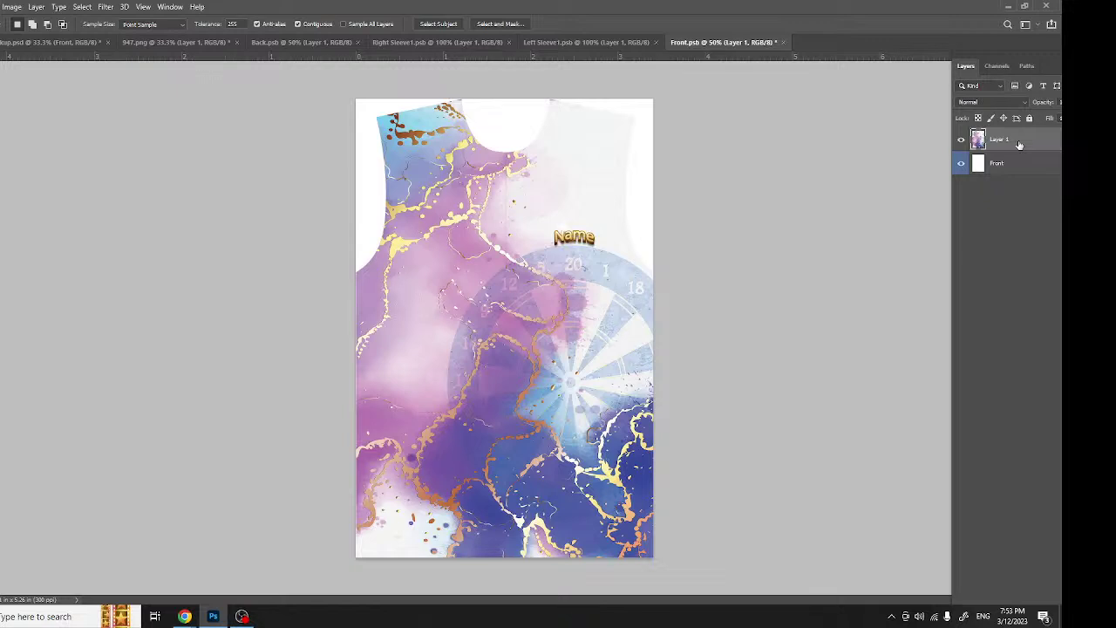
Scale the pasted front panel proportionally to 99.50%, save the Front smart object and return to the mockup.
key(ctrl+t)
drag(507, 564, 505, 562)
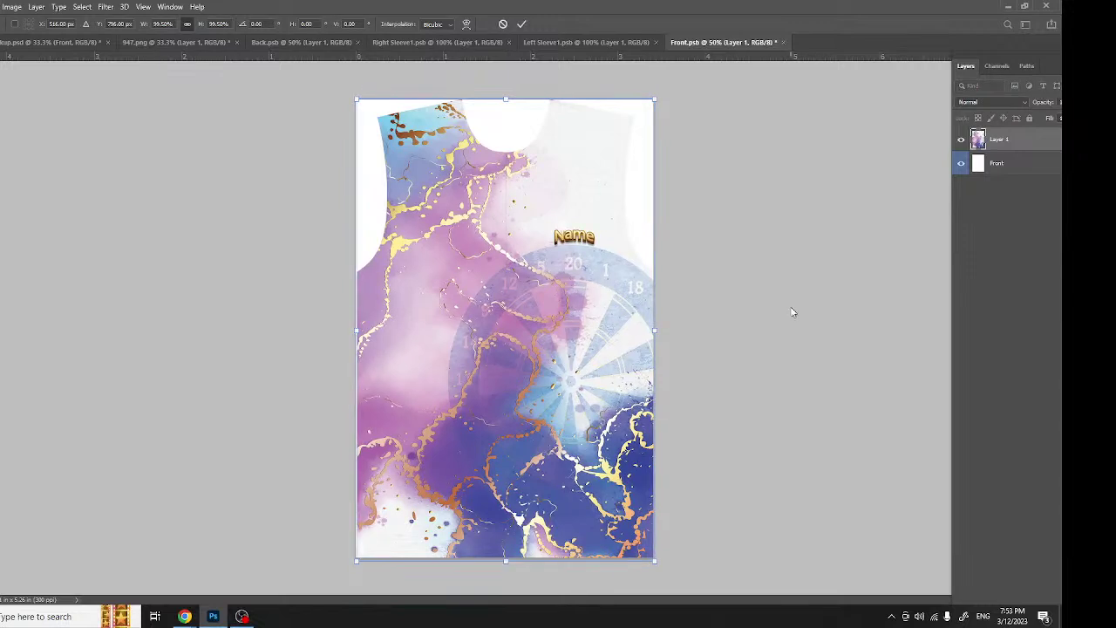
click(521, 24)
key(ctrl+s)
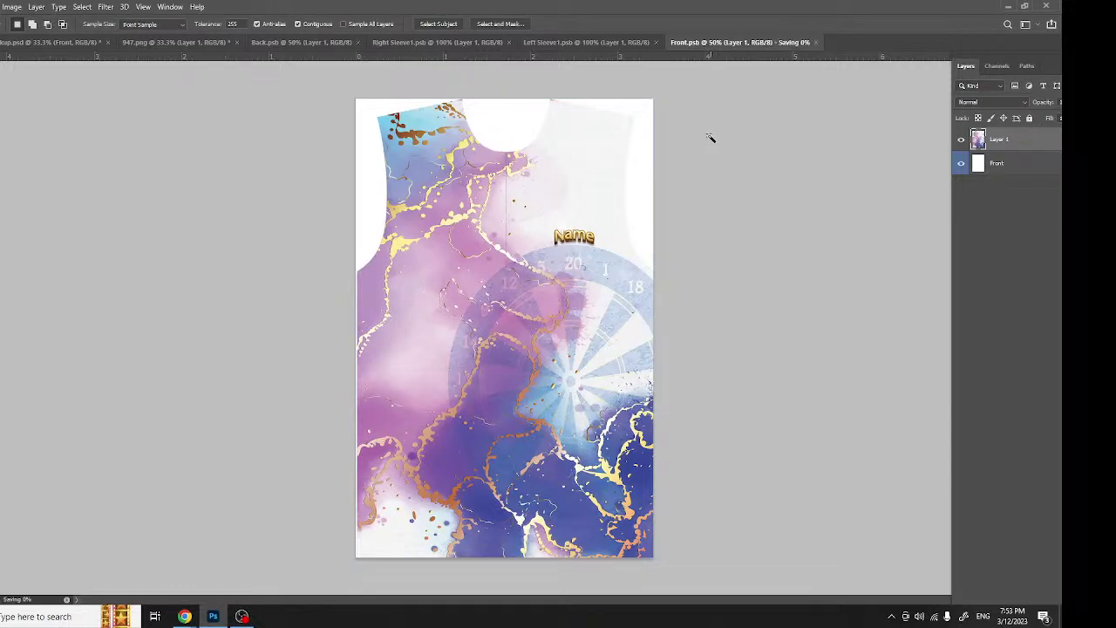
click(58, 41)
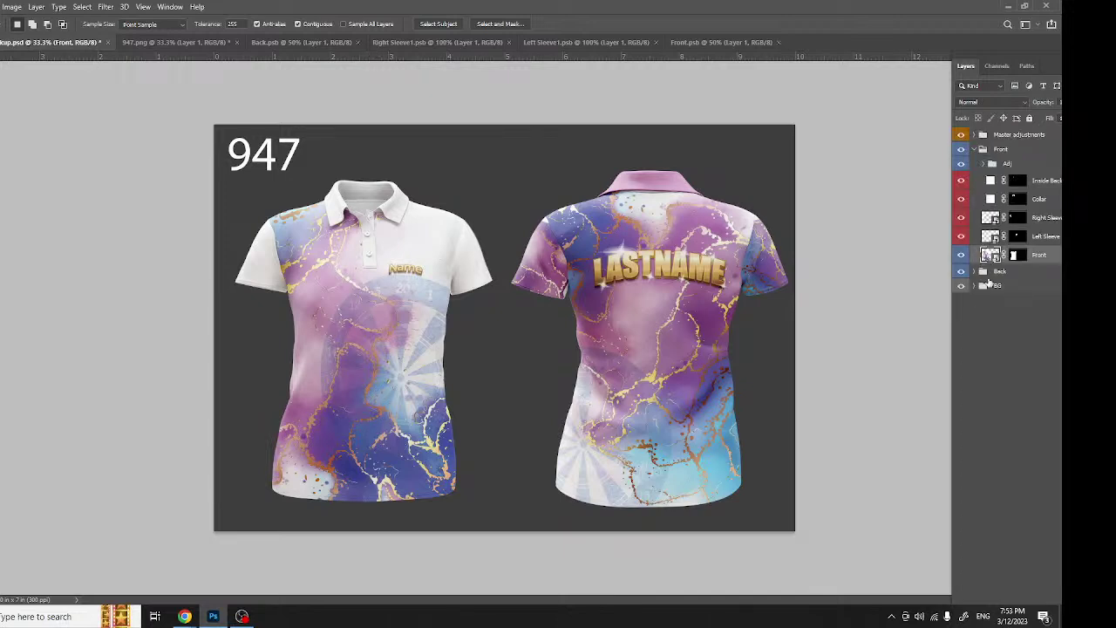
Open the Front group's Left Sleeve smart object and paste in the outermost sleeve piece from 947.png, selected with the Magic Wand.
double_click(990, 237)
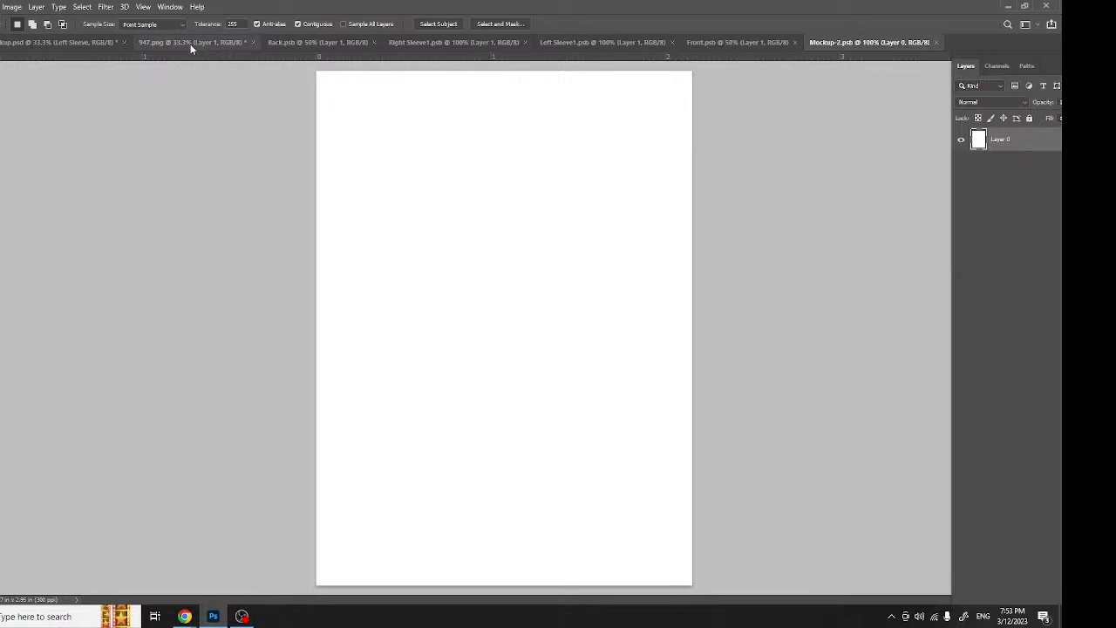
click(190, 43)
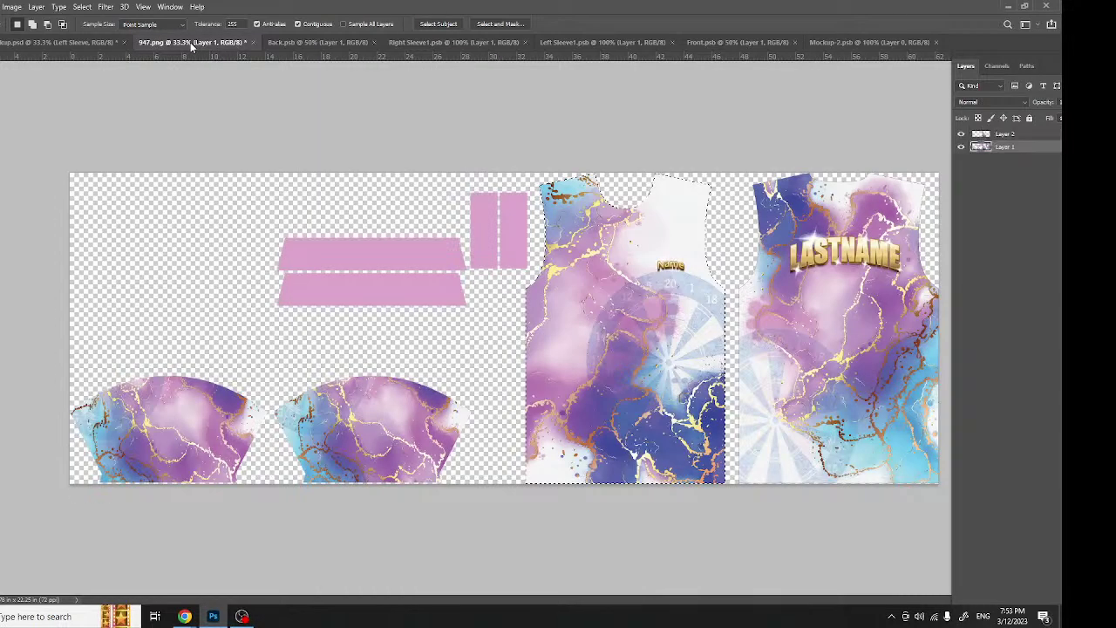
click(185, 427)
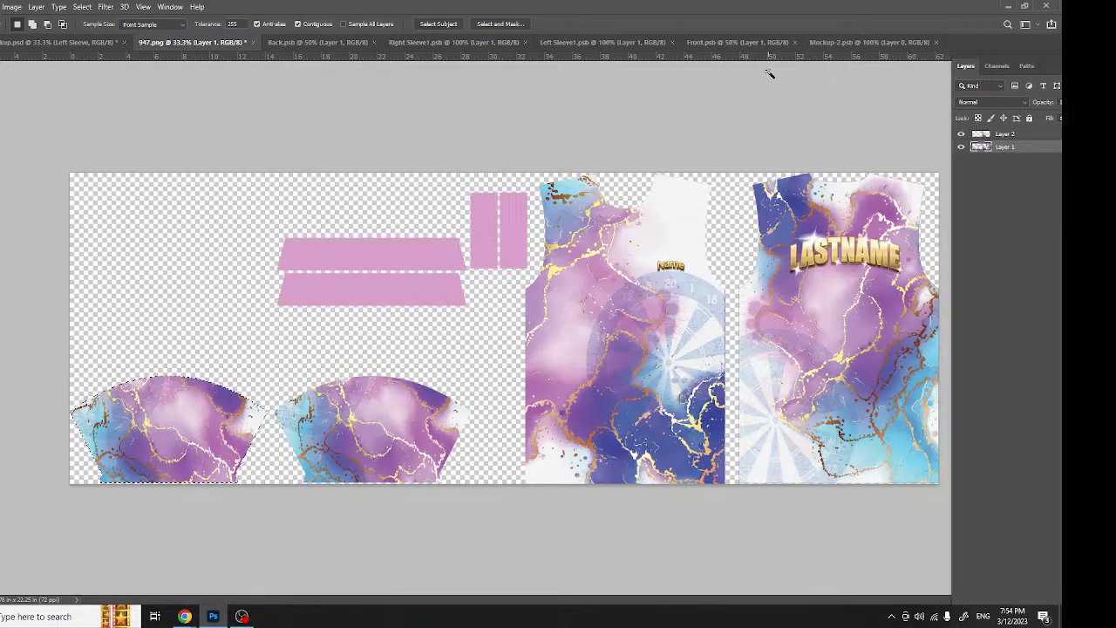
key(ctrl+Tab)
key(ctrl+v)
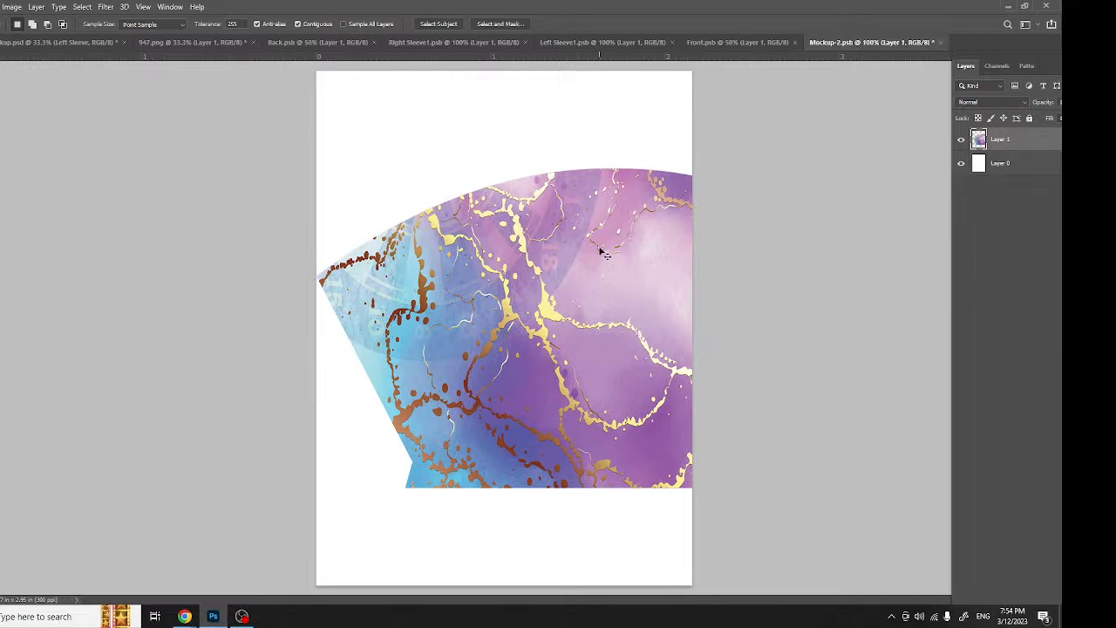
Scale the front left sleeve artwork proportionally to 161.34%, shift it left so its right half covers the canvas, save and return to the mockup.
key(ctrl+t)
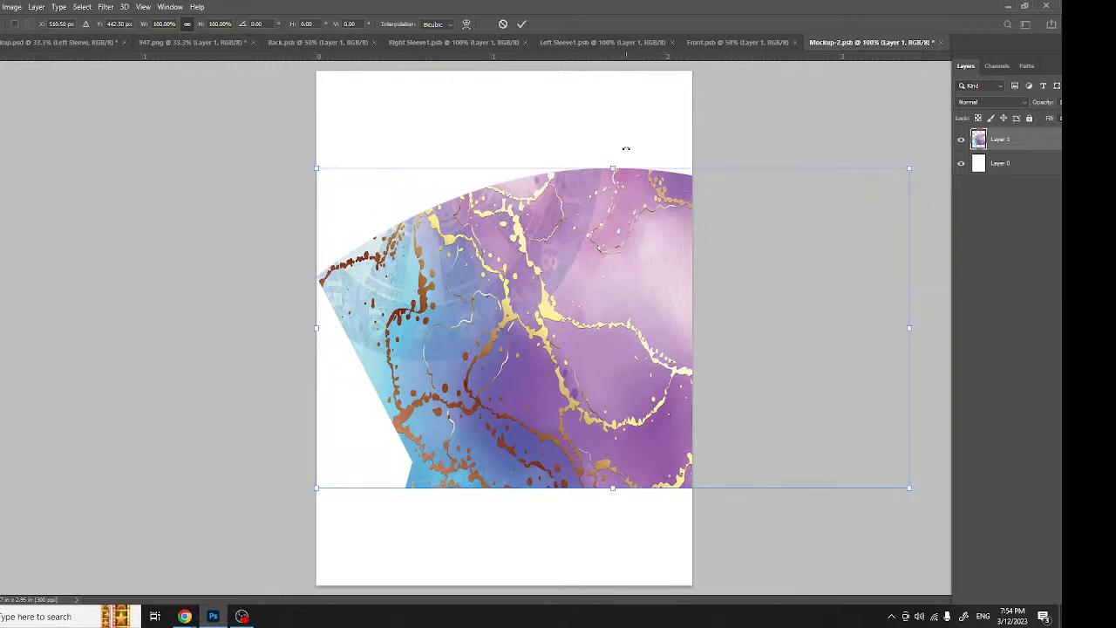
drag(613, 168, 618, 69)
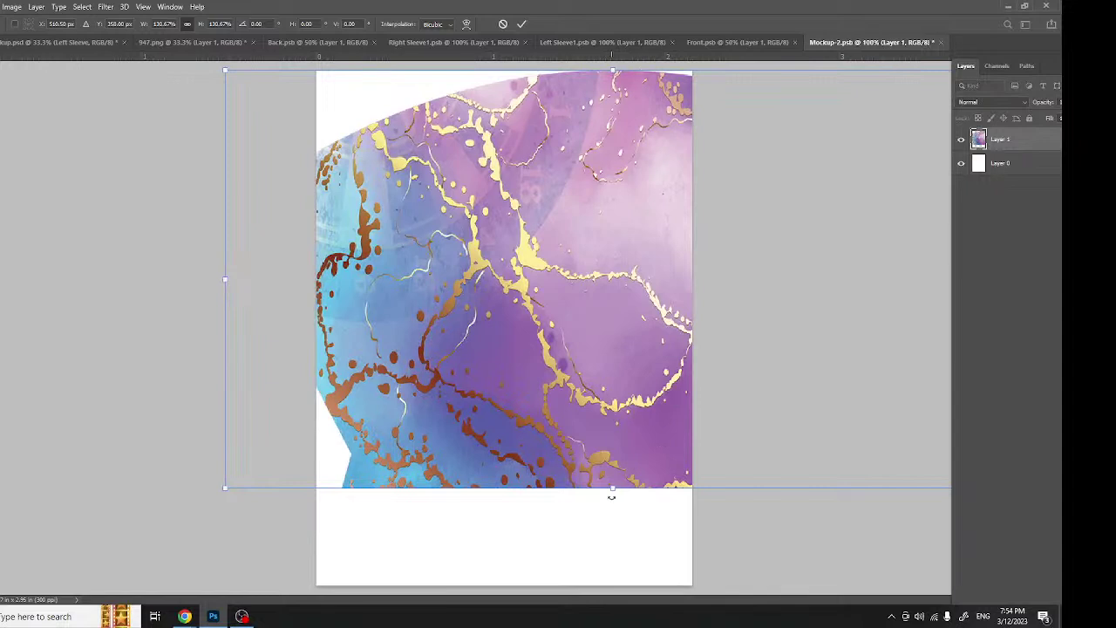
drag(614, 488, 613, 587)
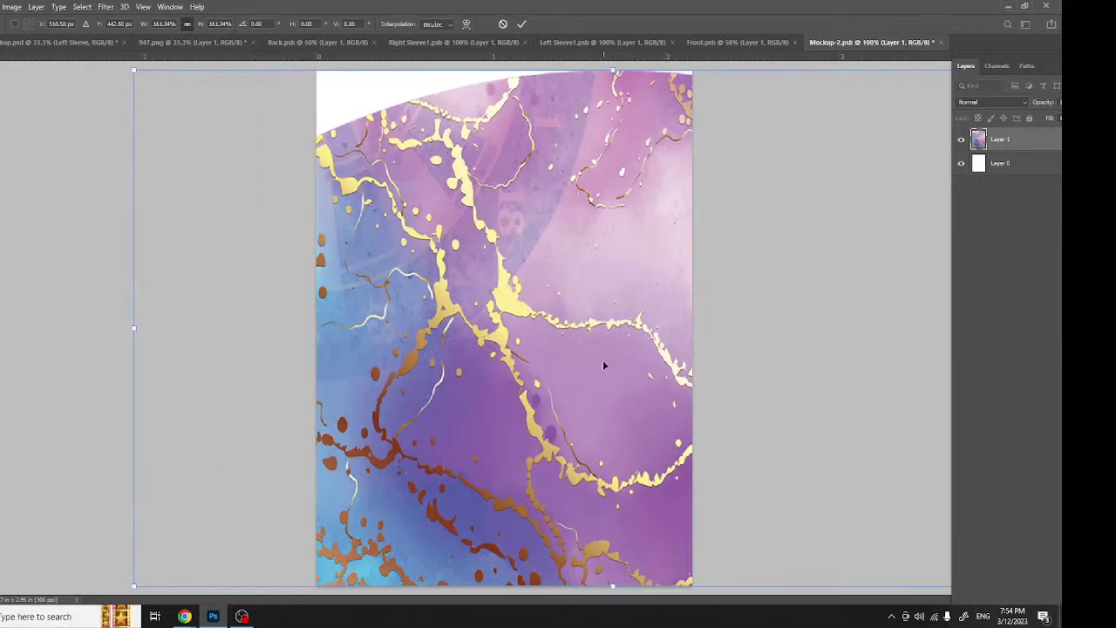
drag(620, 347, 322, 346)
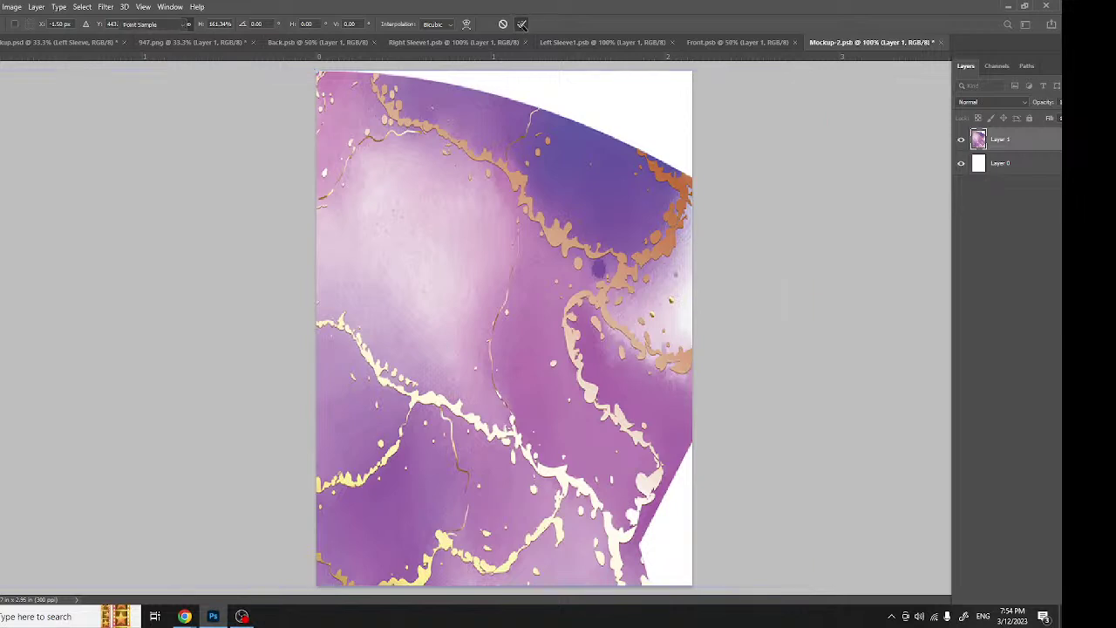
click(522, 24)
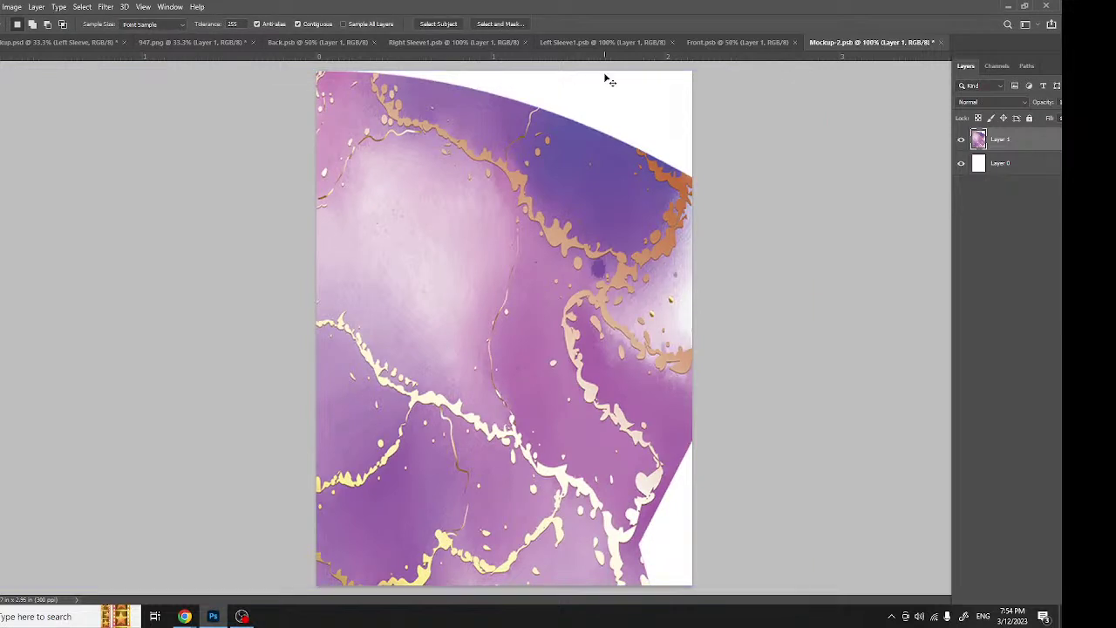
key(ctrl+s)
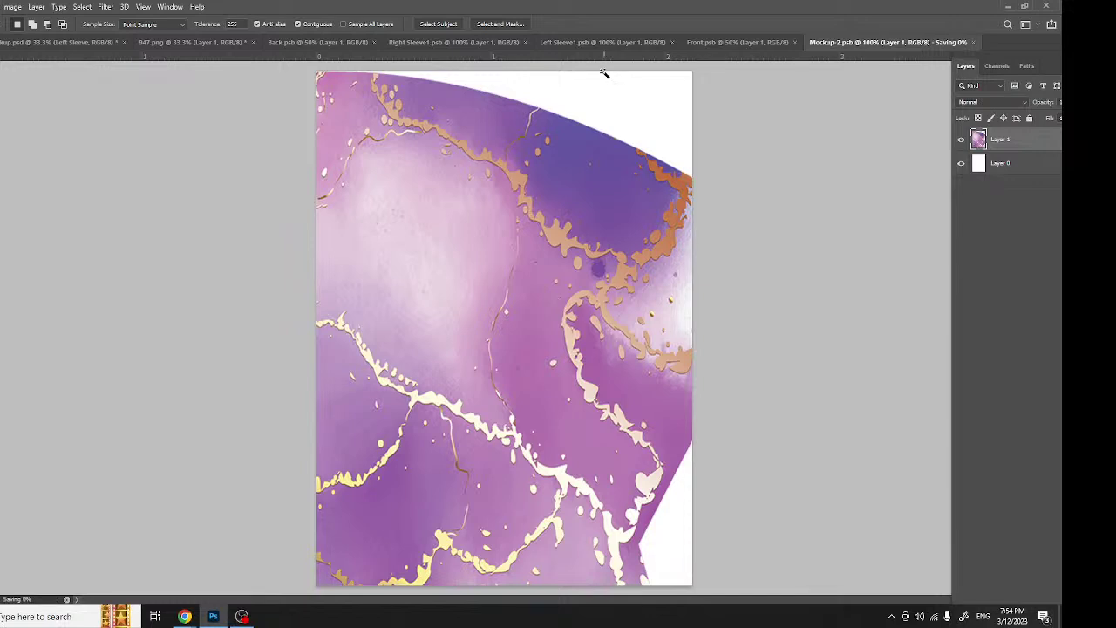
click(46, 40)
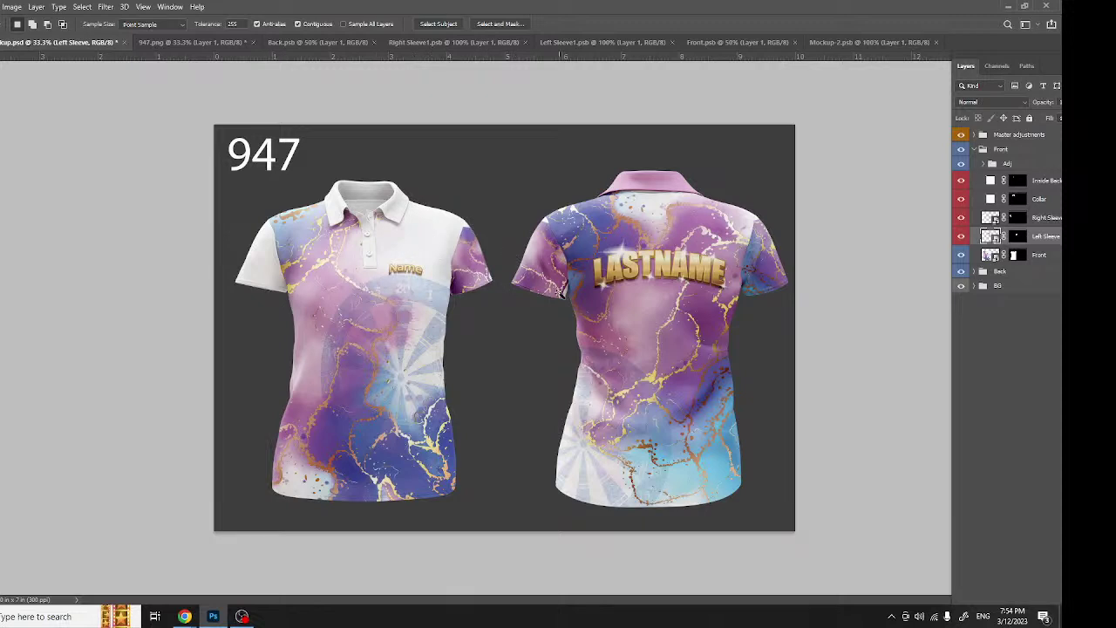
Open the Front group's Right Sleeve smart object and paste in the 947.png sleeve piece nearest the front panel, selected with the Magic Wand.
click(988, 218)
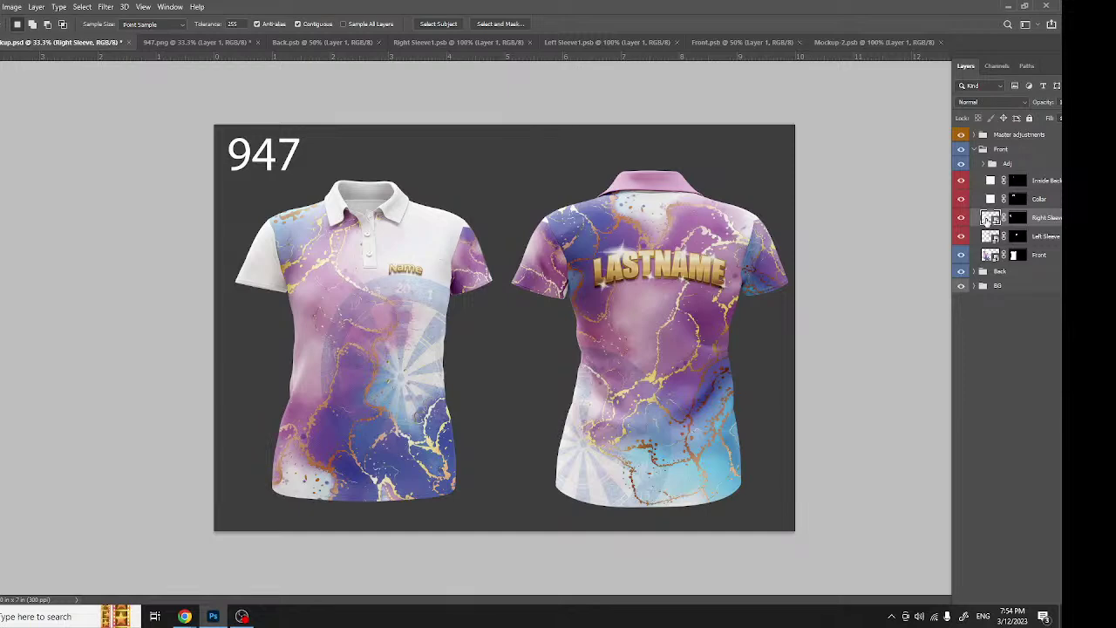
double_click(988, 218)
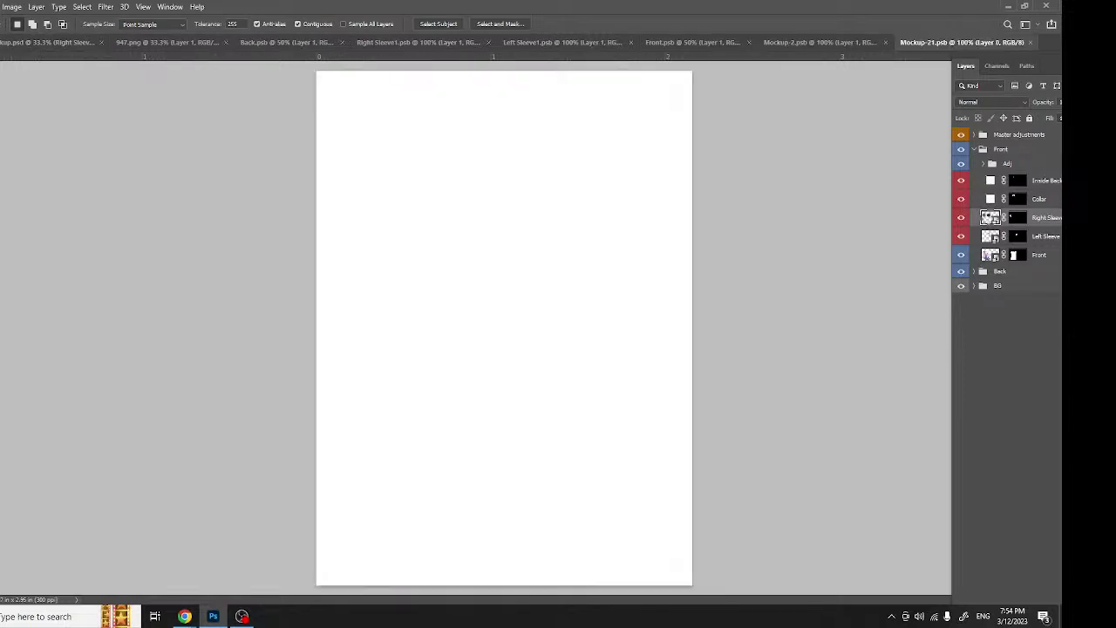
click(163, 43)
click(378, 415)
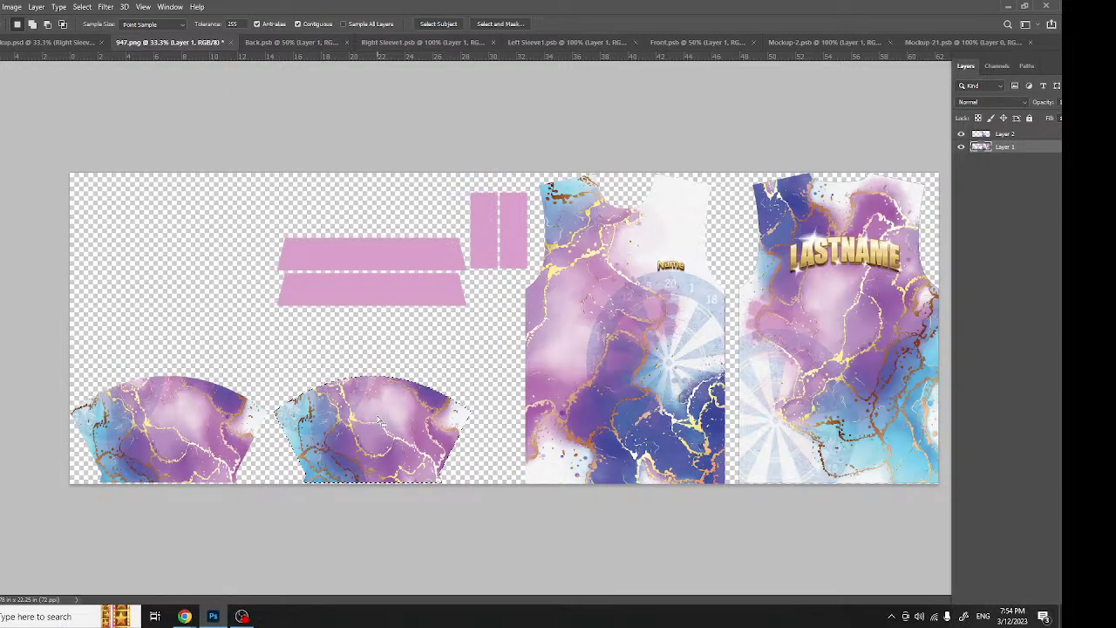
click(937, 42)
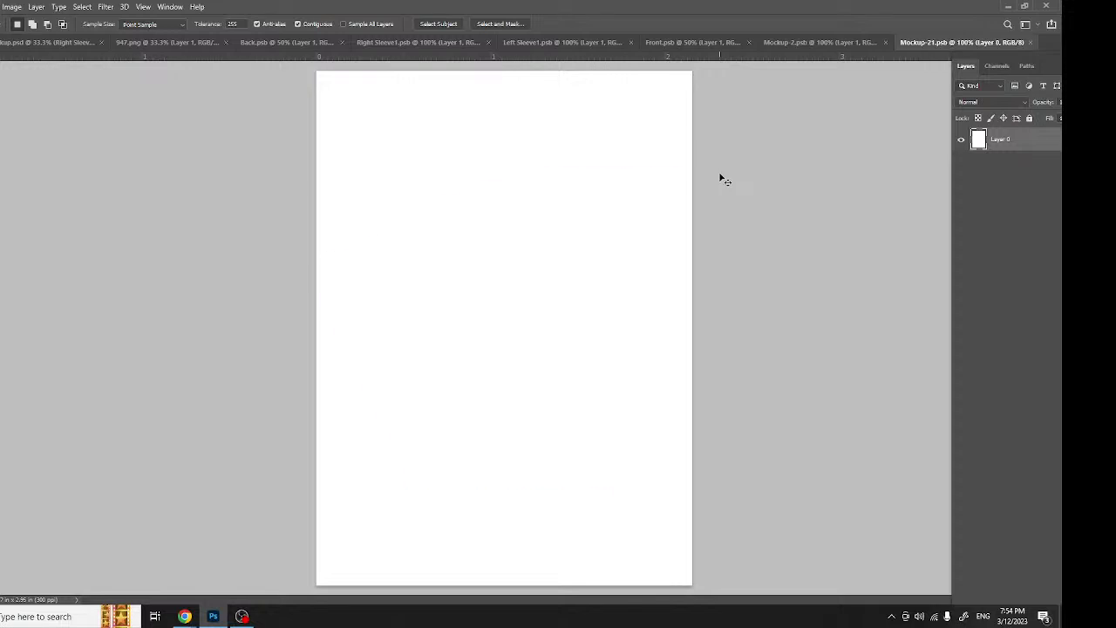
key(ctrl+v)
Scale the front right sleeve artwork proportionally to span the full canvas height, save the smart object and return to the mockup.
key(ctrl+t)
drag(612, 170, 614, 71)
drag(612, 488, 622, 589)
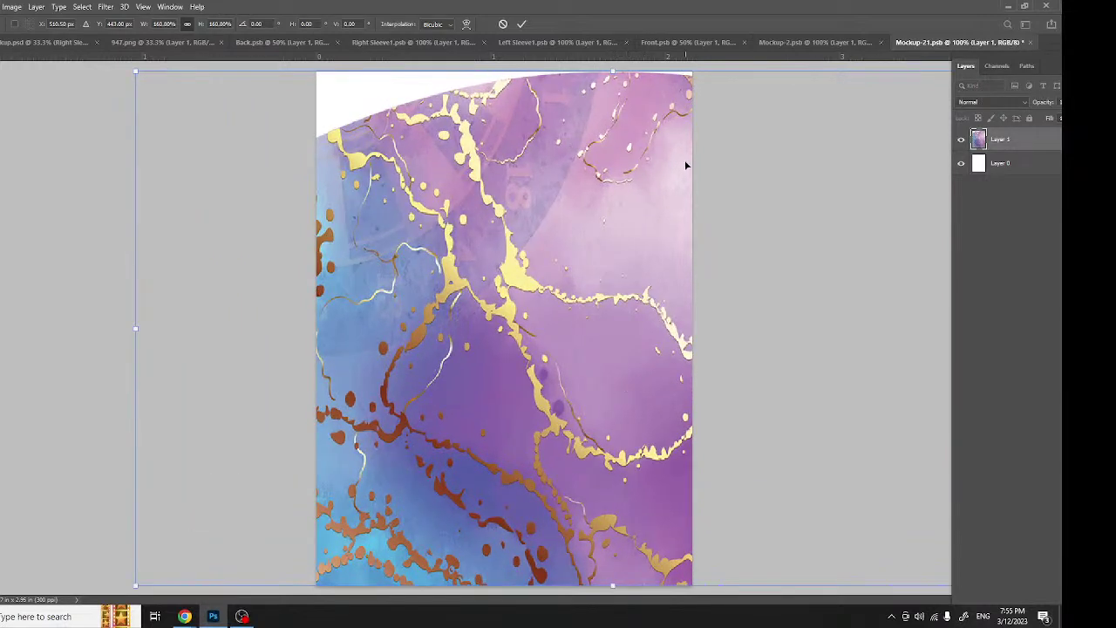
drag(613, 72, 611, 69)
key(Return)
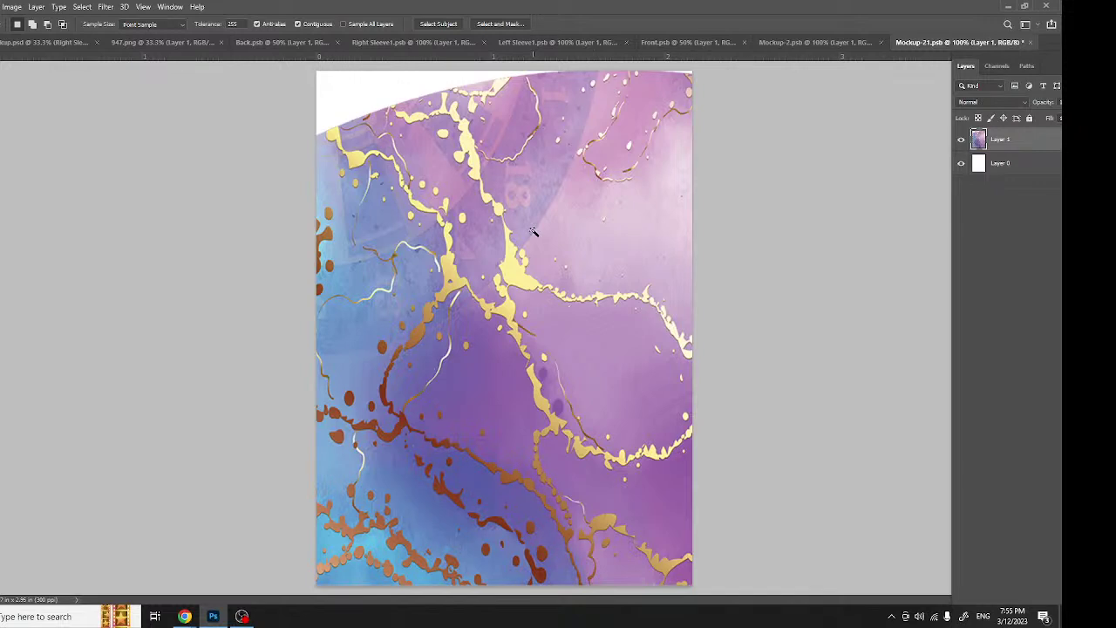
key(ctrl+s)
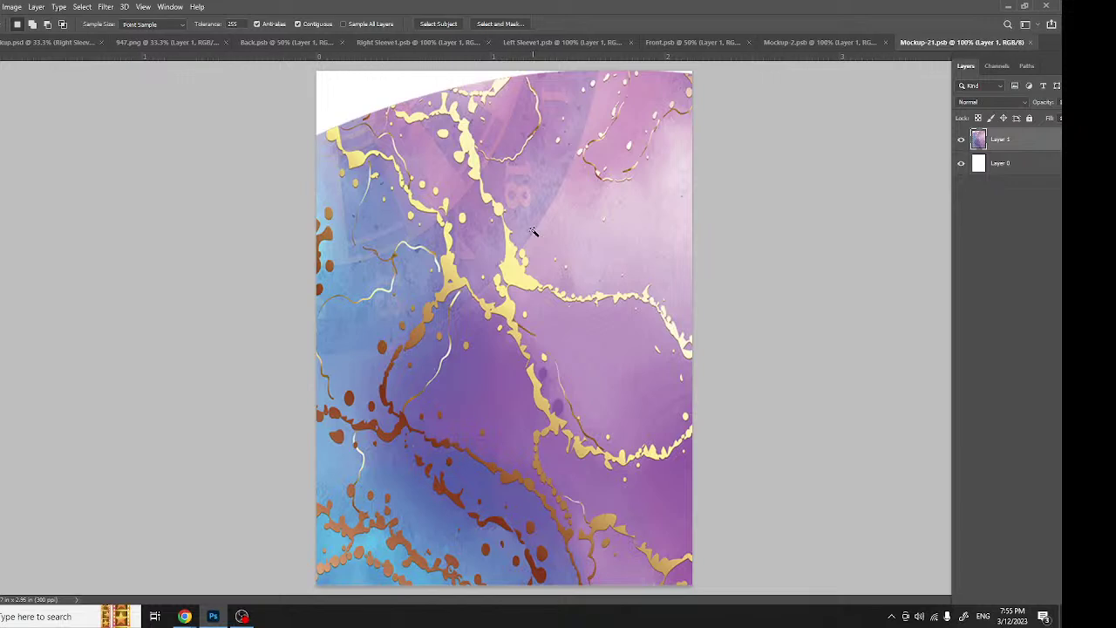
key(ctrl+Tab)
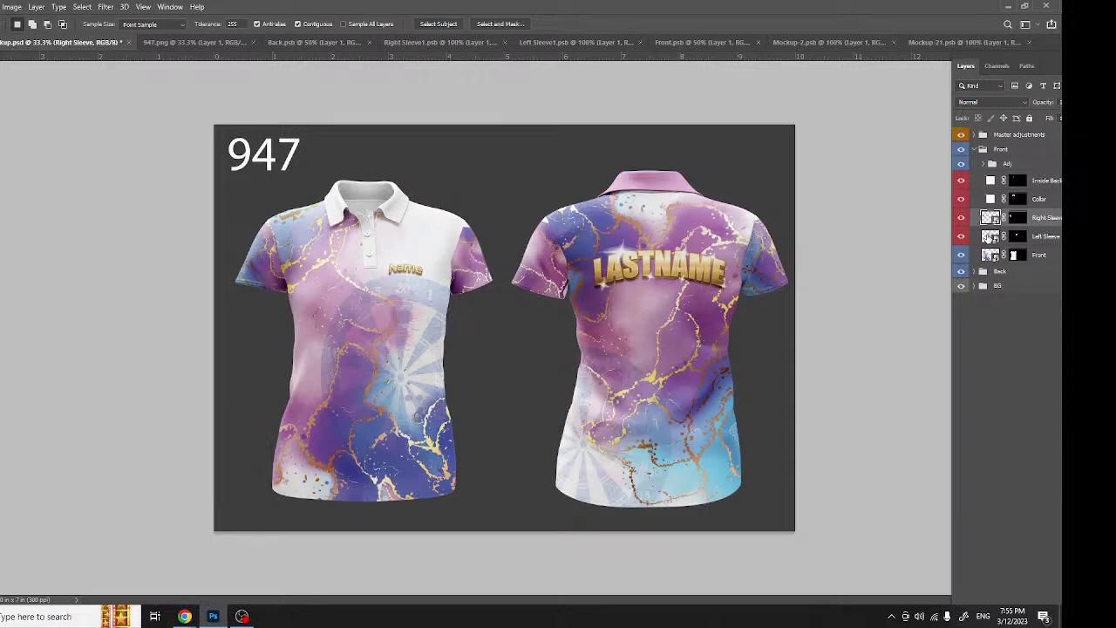
Warp the Front group's Left Sleeve layer, pulling its upper outer corner upward and its lower inner corner slightly downward to cover the sleeve edges.
click(989, 237)
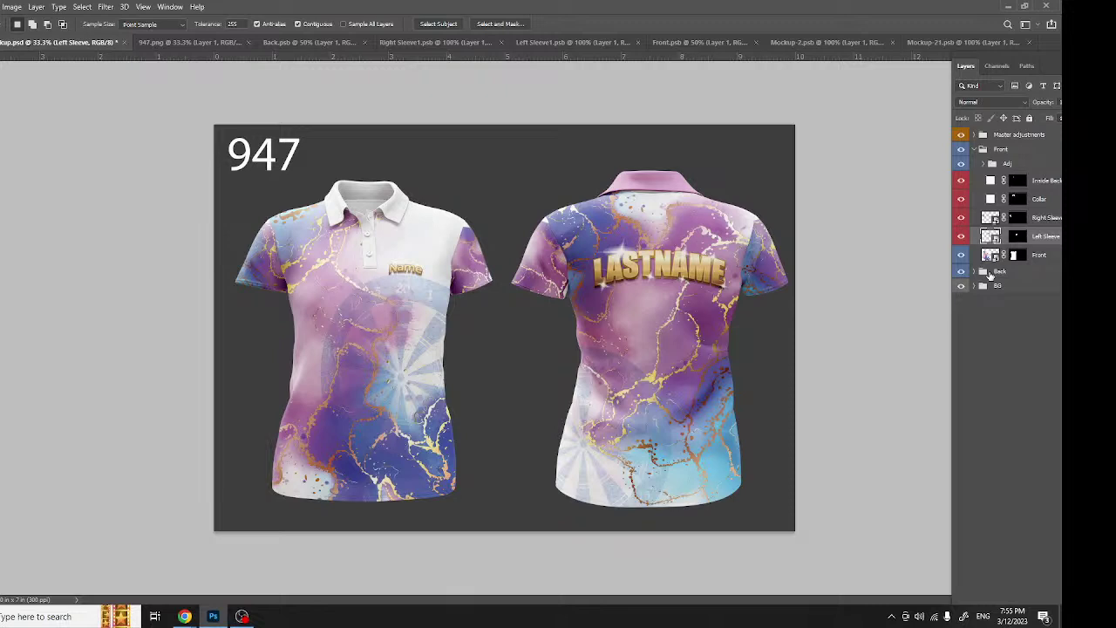
key(ctrl+t)
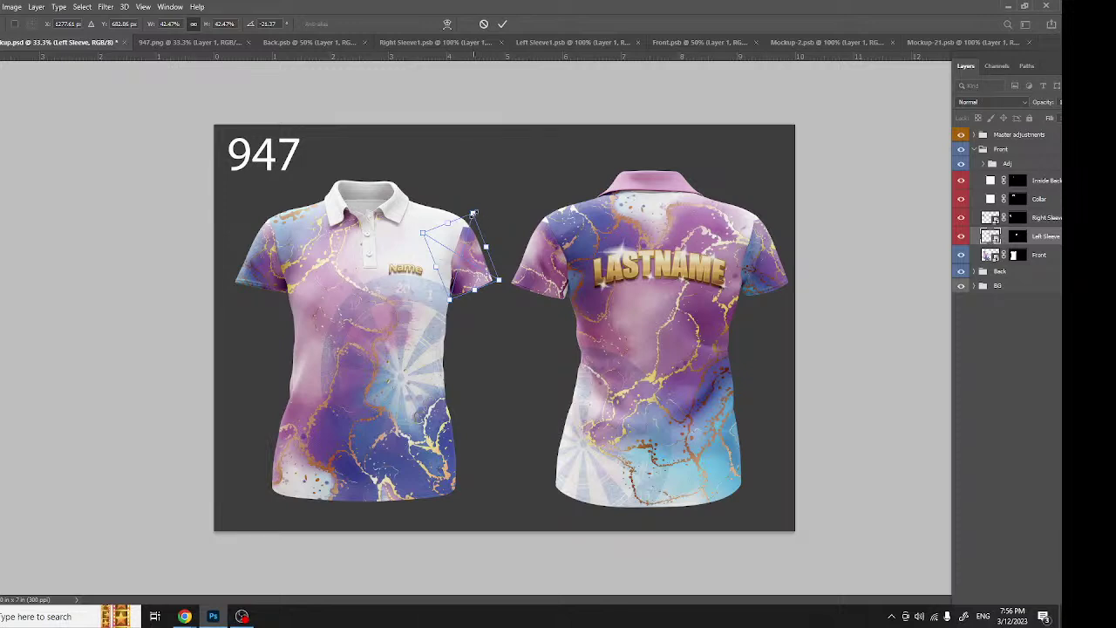
drag(473, 213, 471, 208)
key(Return)
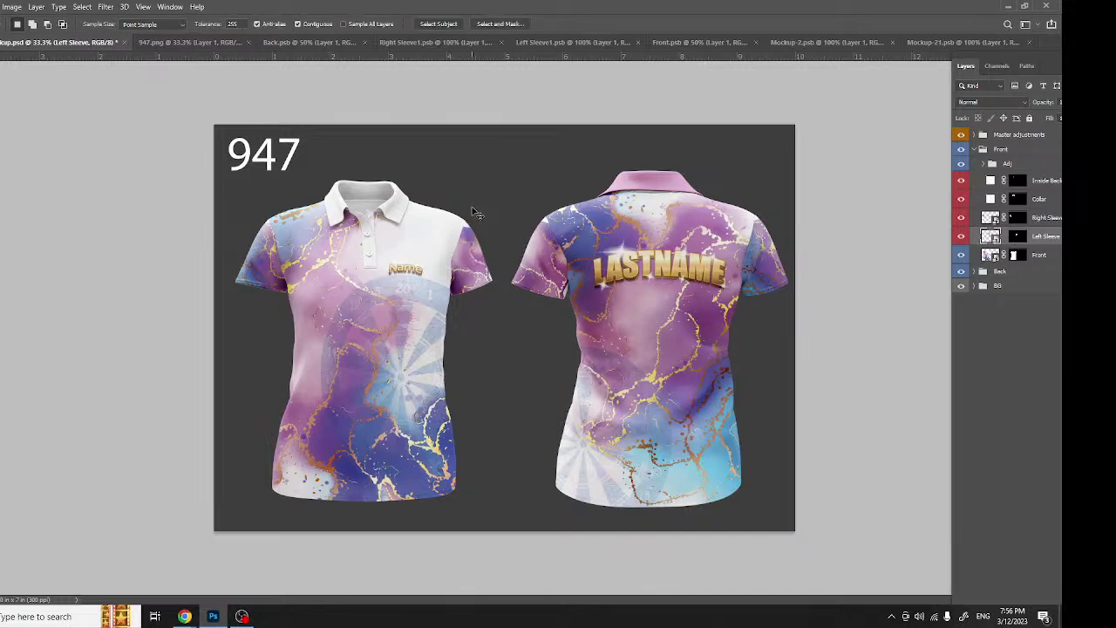
key(ctrl+t)
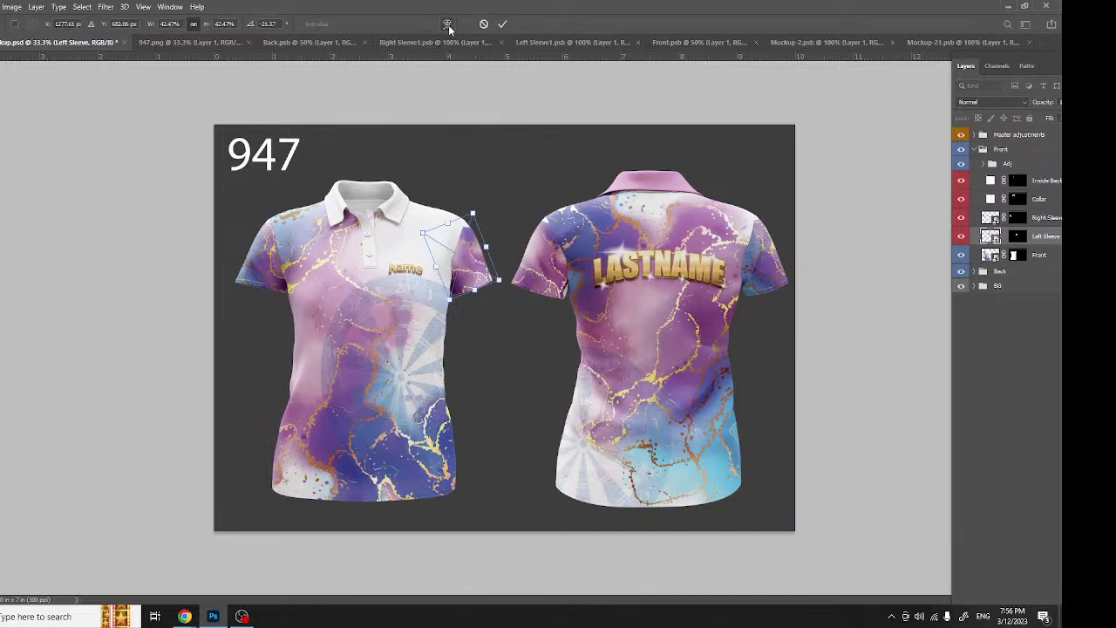
click(447, 25)
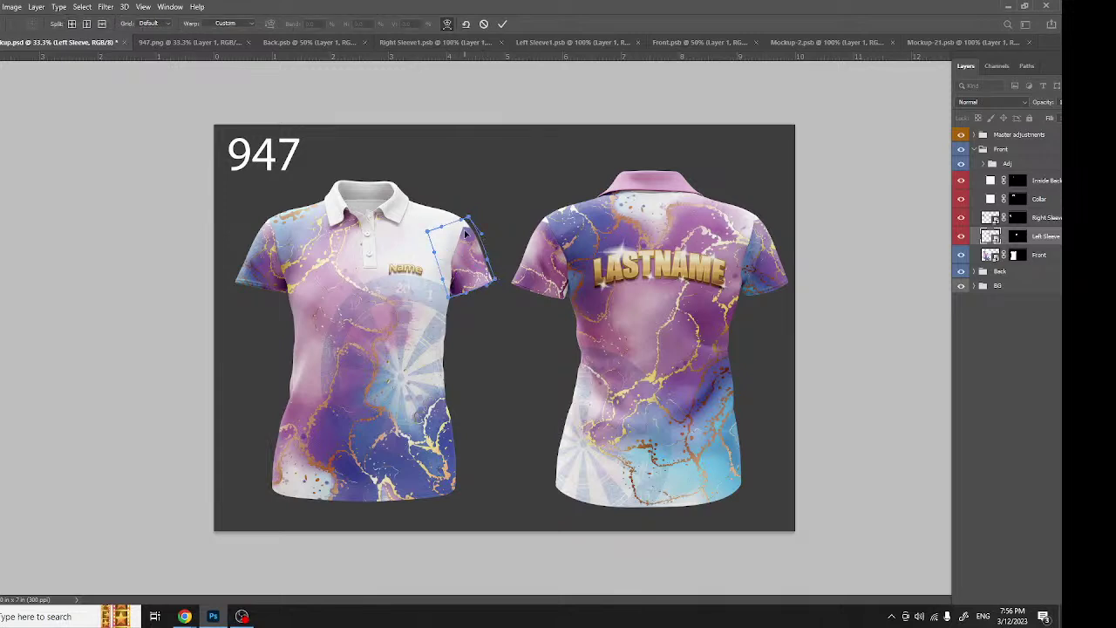
drag(468, 220, 467, 198)
drag(450, 298, 453, 305)
key(Return)
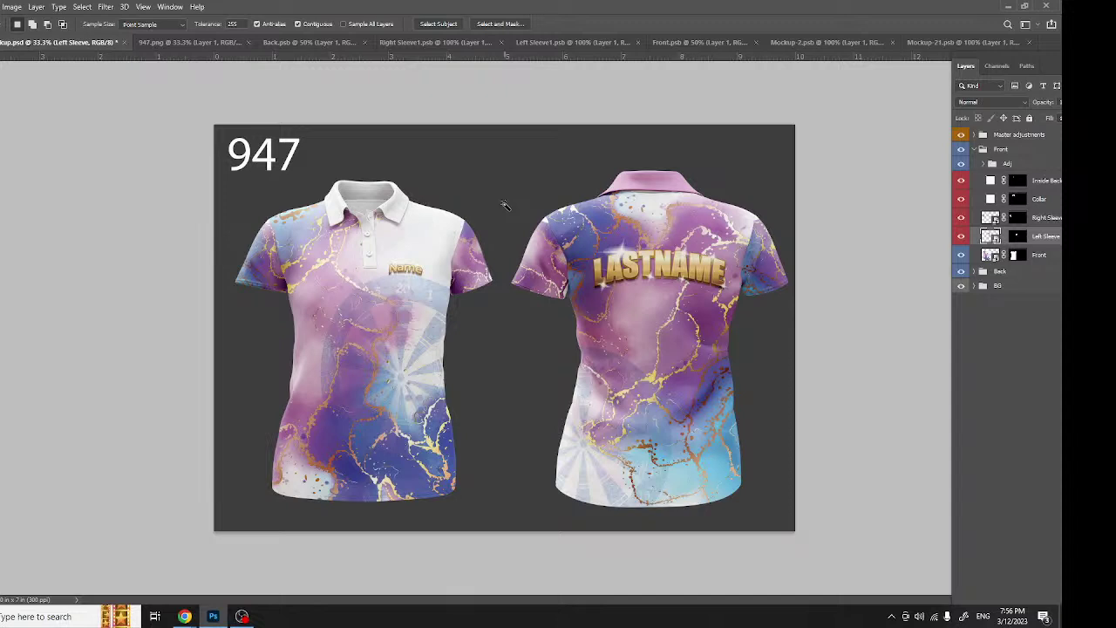
double_click(992, 201)
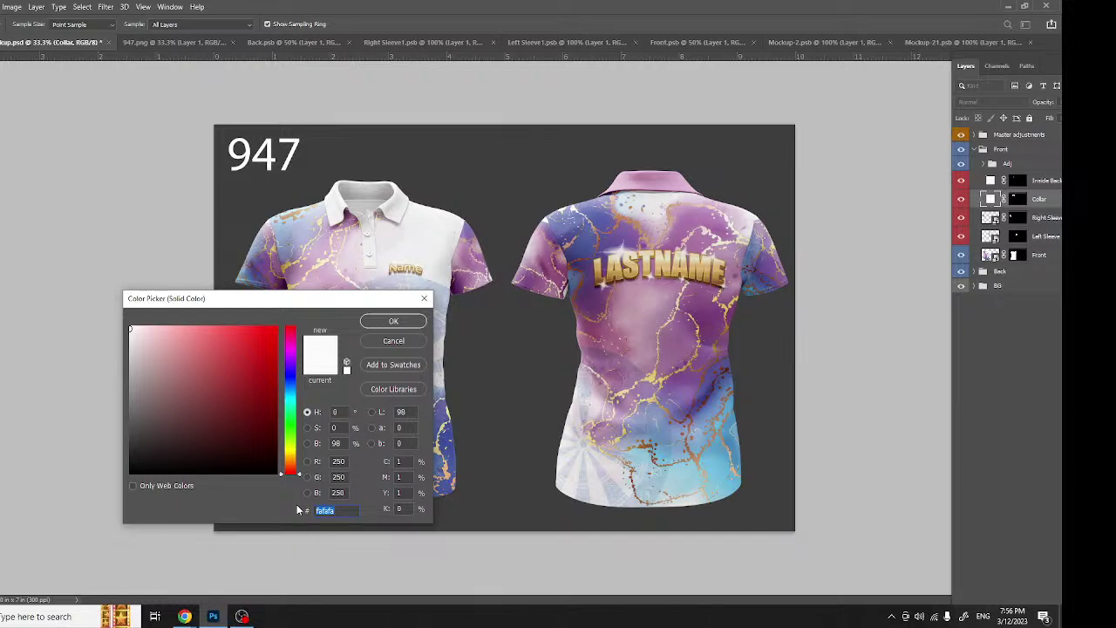
key(BackSpace)
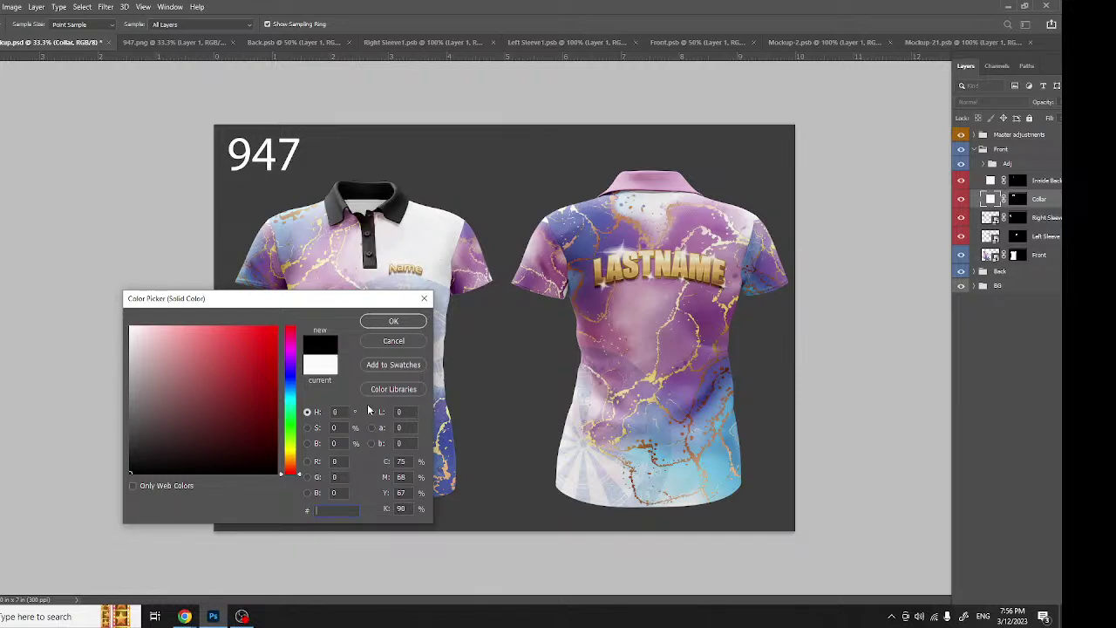
click(671, 181)
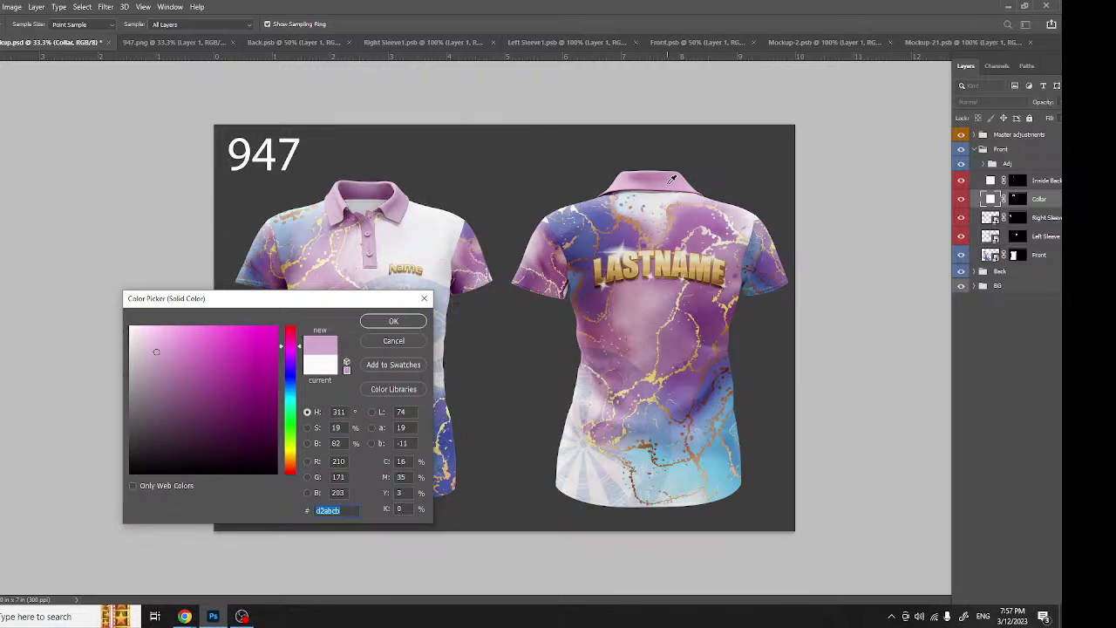
click(647, 180)
click(647, 180)
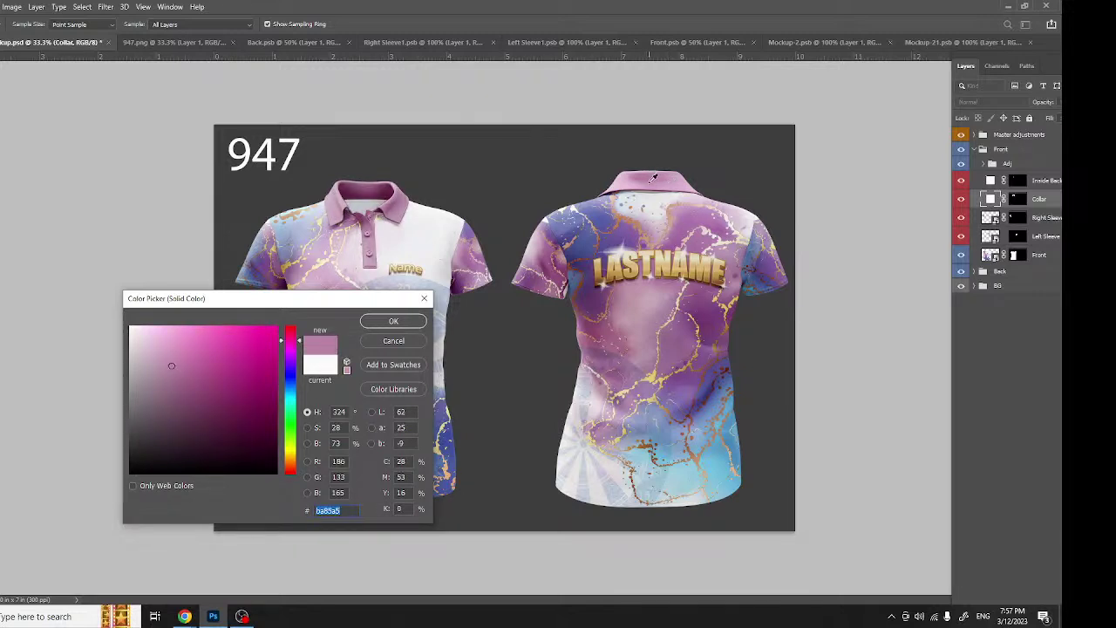
click(653, 178)
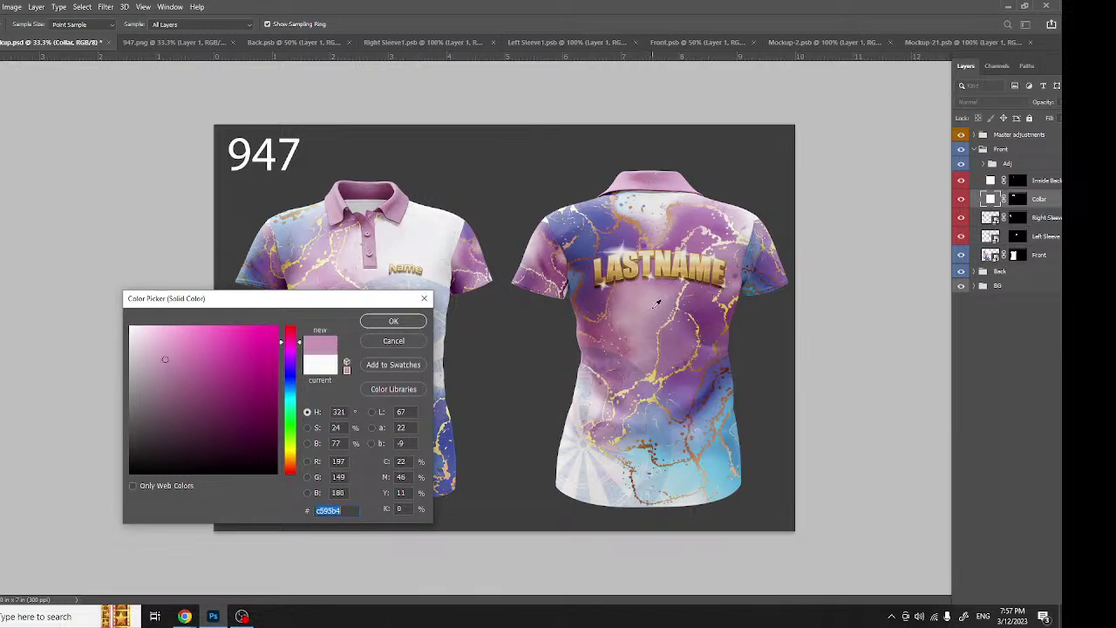
click(412, 344)
Set the Front group's Collar fill to dca7cc, taken from the Back group's Color-1 copy layer.
click(983, 271)
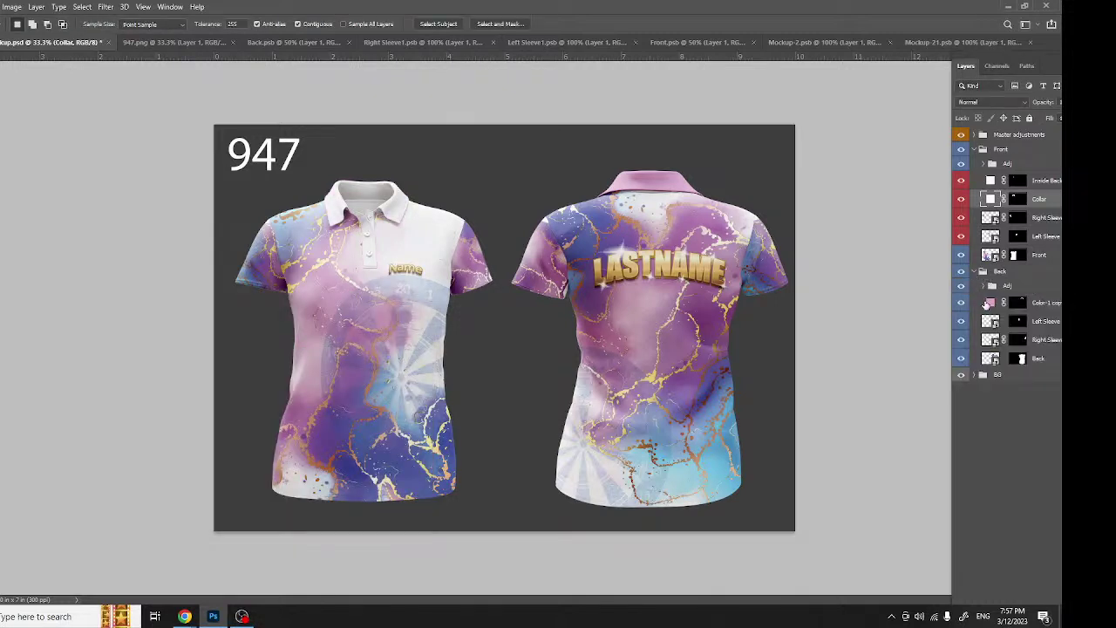
double_click(991, 303)
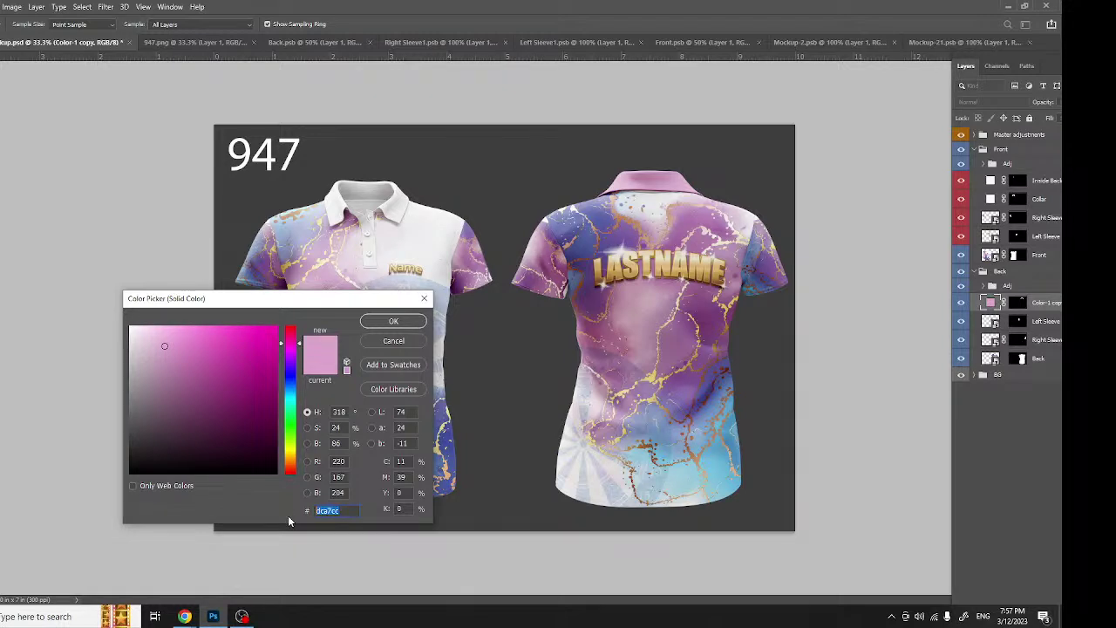
key(Return)
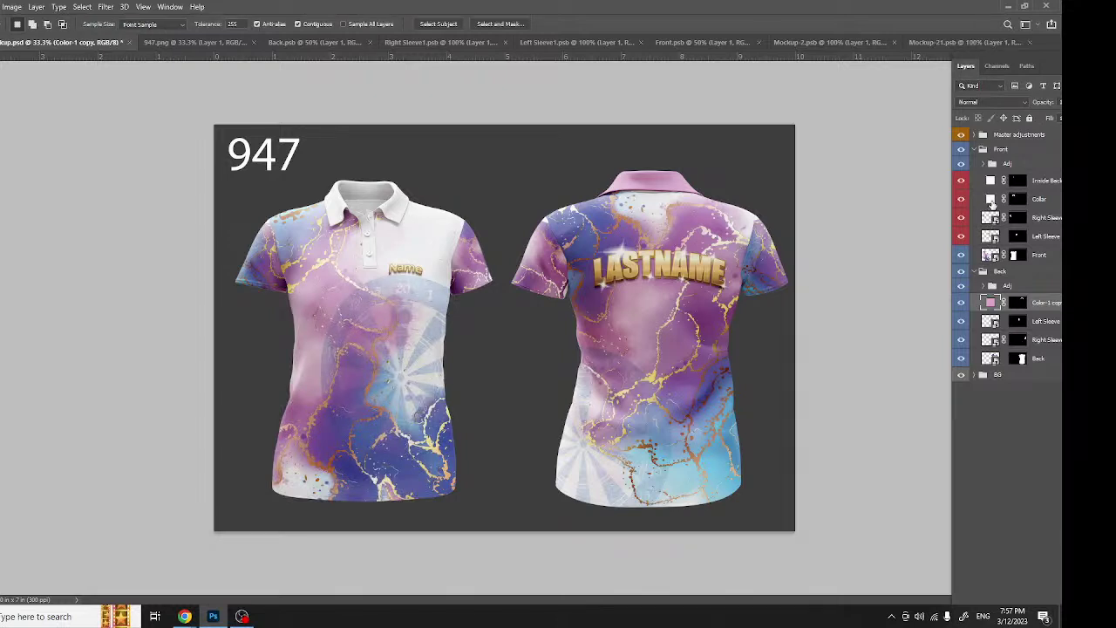
double_click(992, 202)
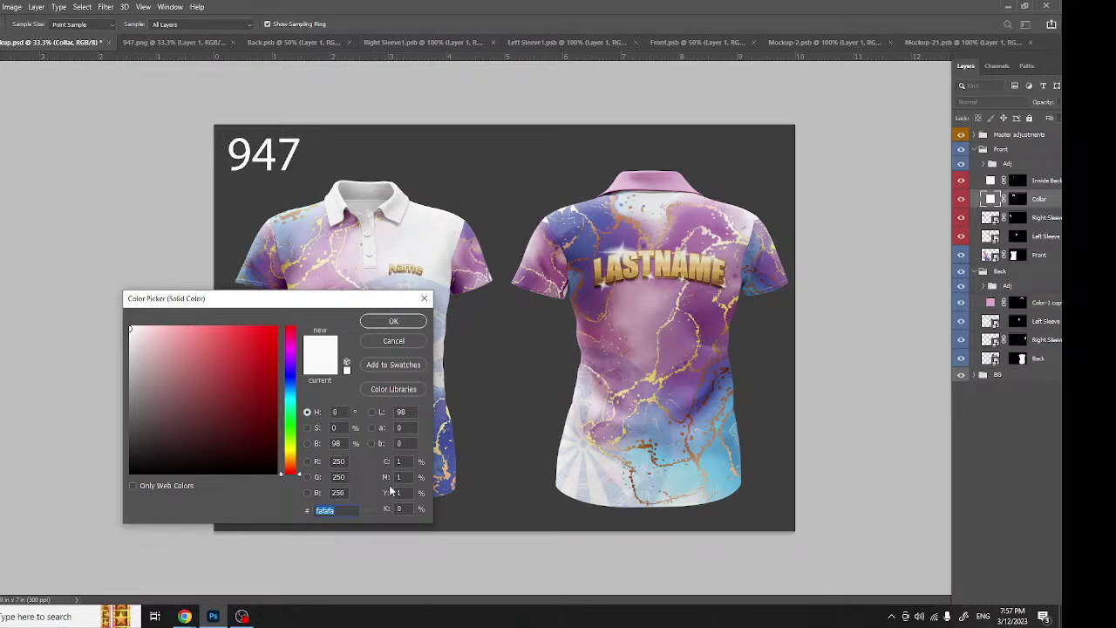
text(dca7cc)
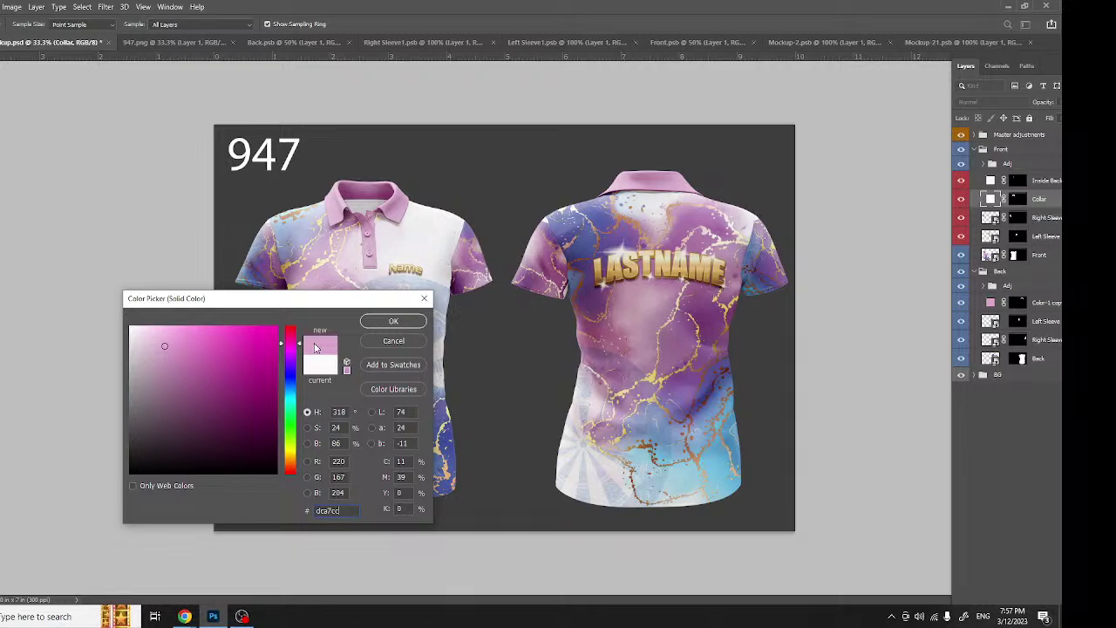
click(393, 321)
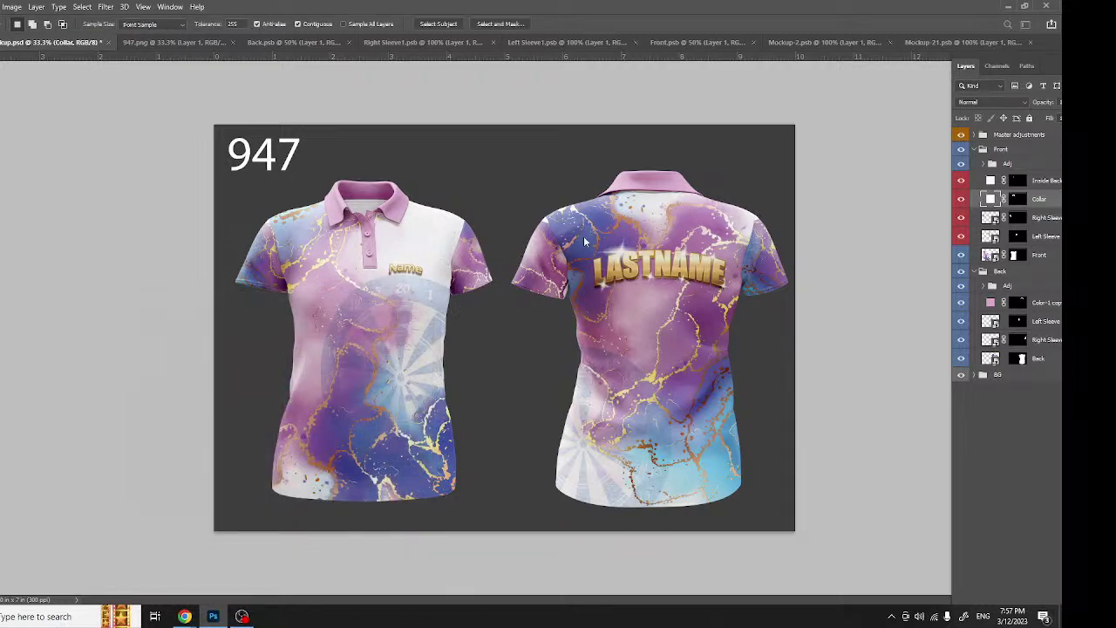
Set the Front group's Inside Back fill to the pale lilac e0cce3, sampled from the back shirt just below the collar.
mouse_move(133, 618)
drag(990, 58, 908, 72)
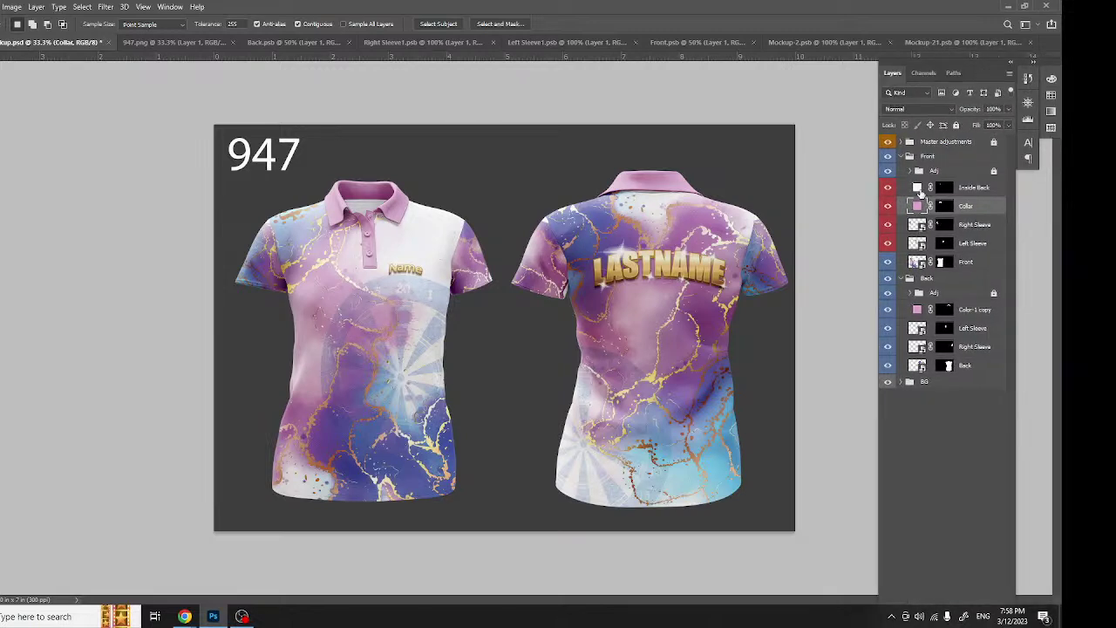
click(920, 191)
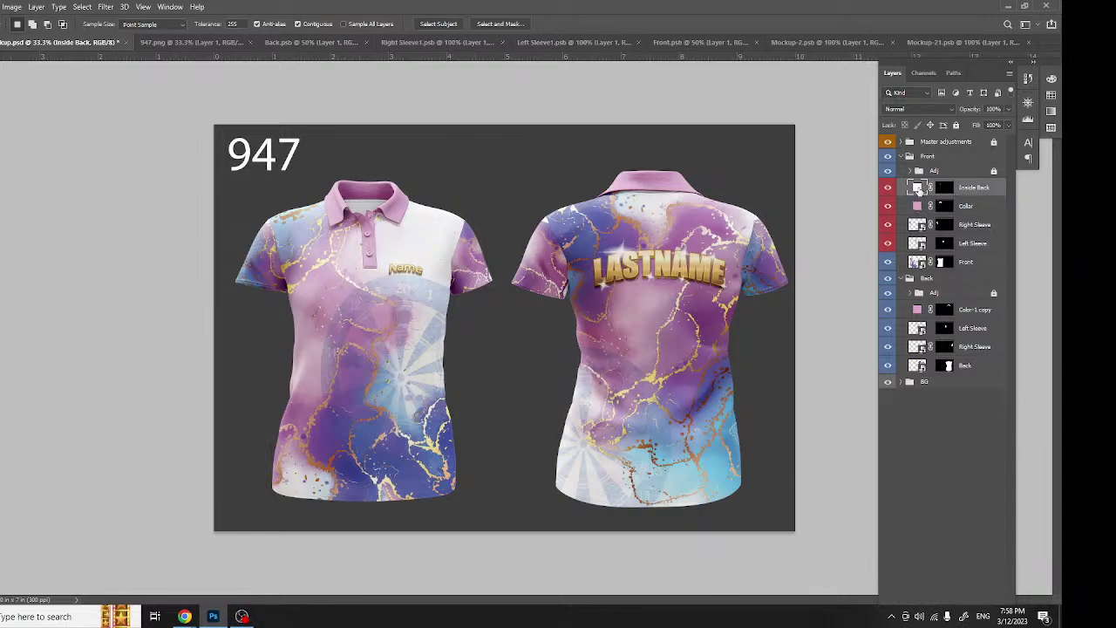
double_click(918, 189)
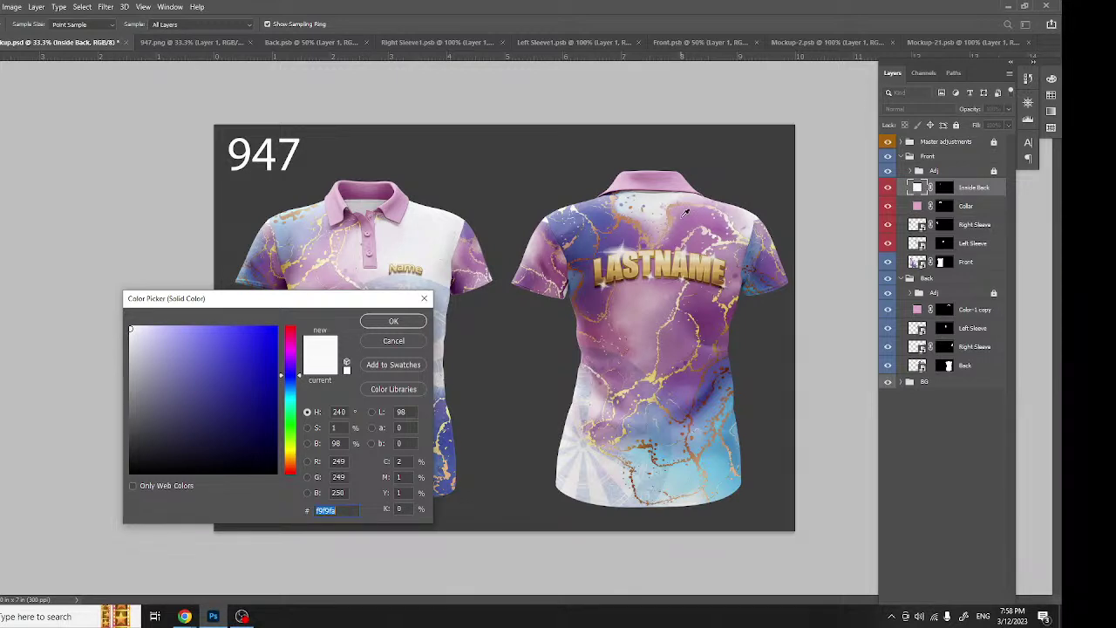
click(689, 214)
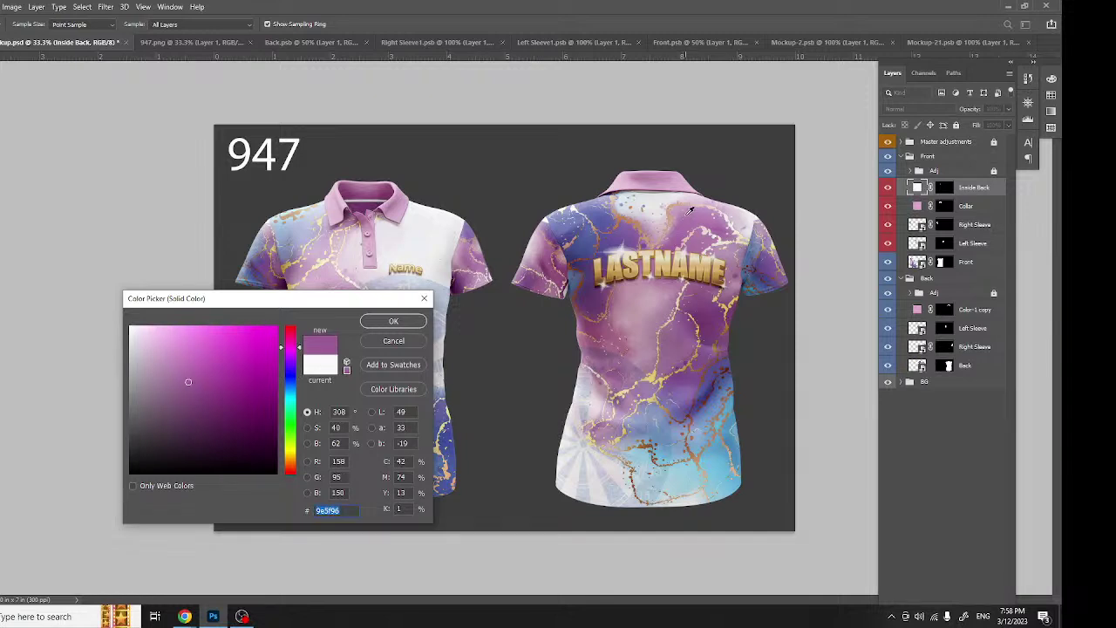
click(686, 209)
click(684, 210)
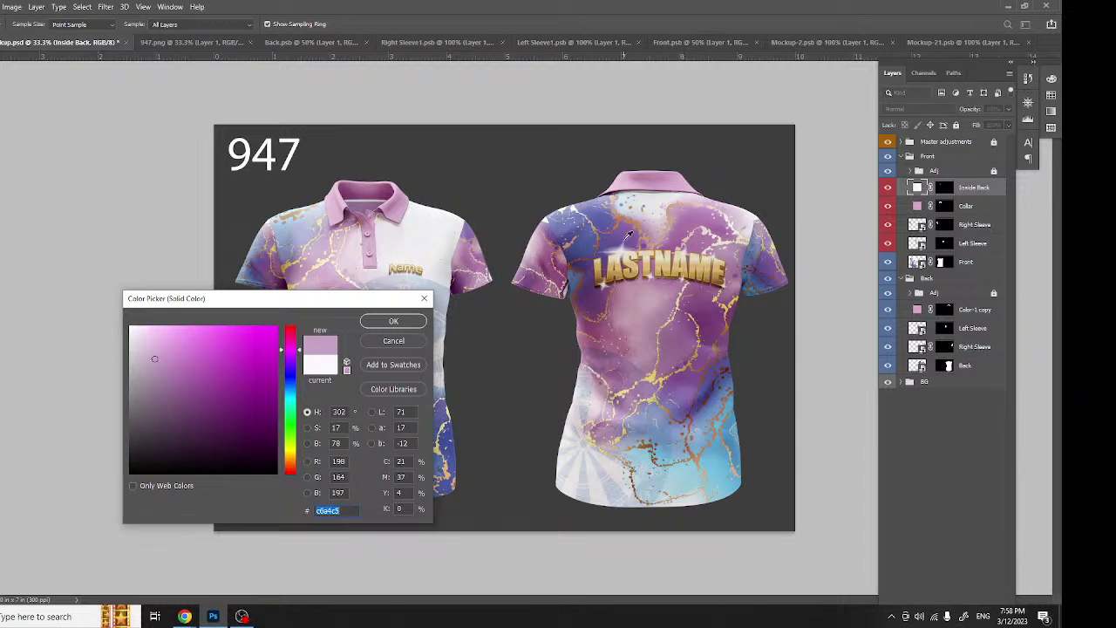
click(690, 209)
click(685, 204)
click(700, 194)
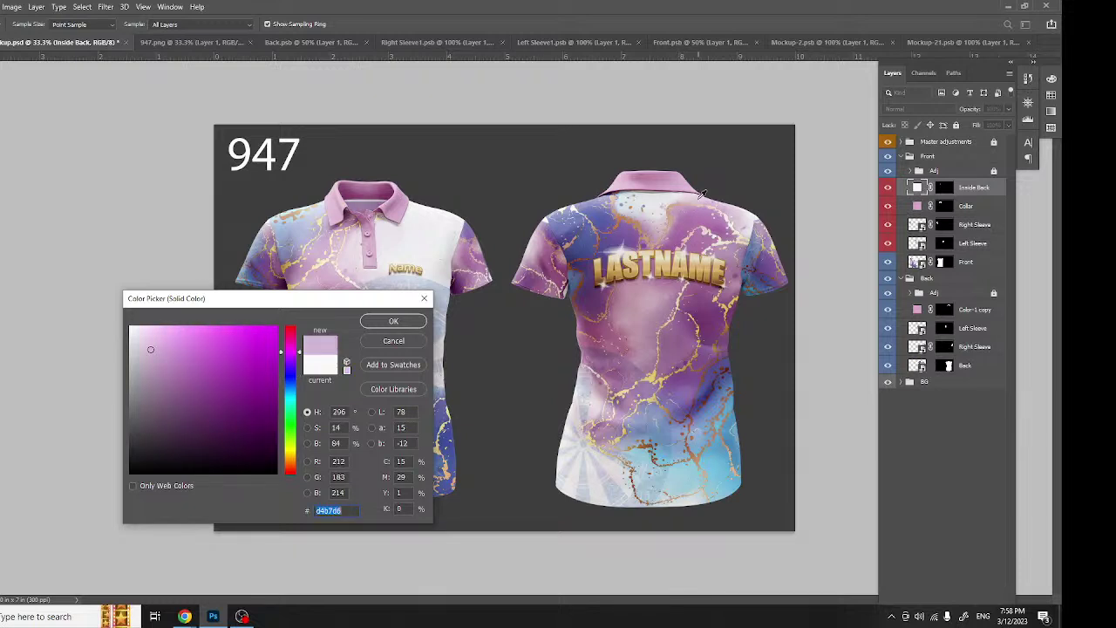
click(699, 198)
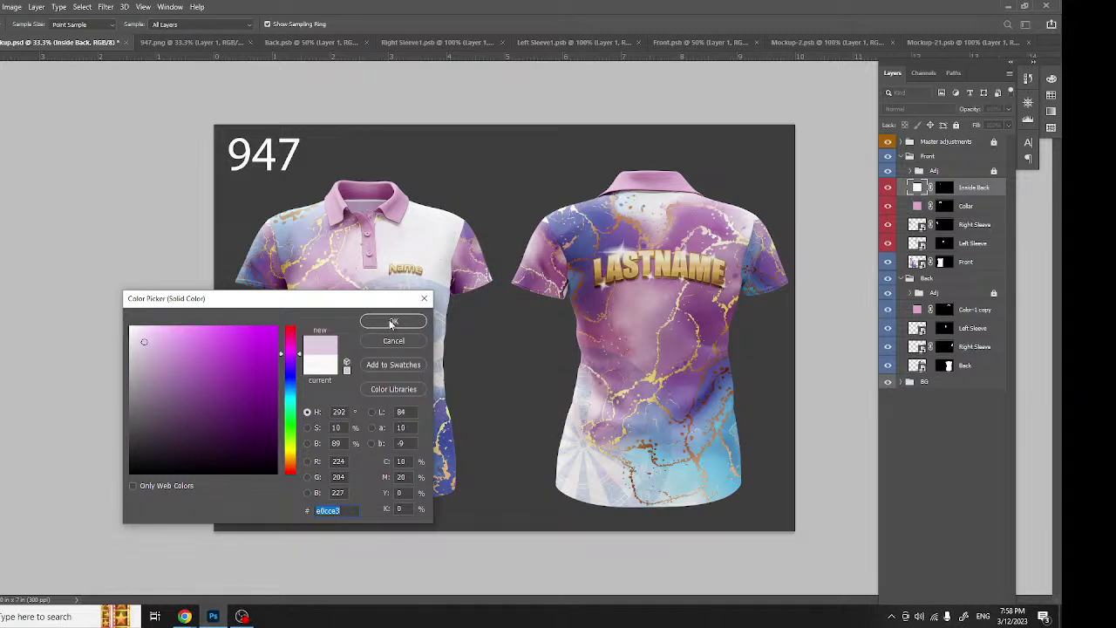
click(392, 323)
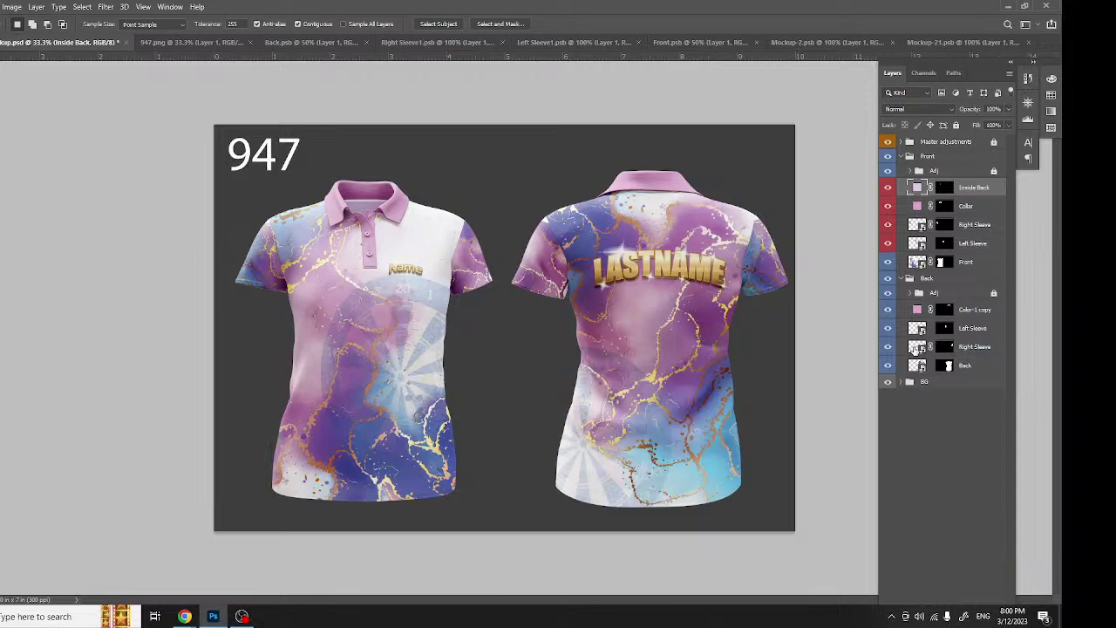
click(918, 347)
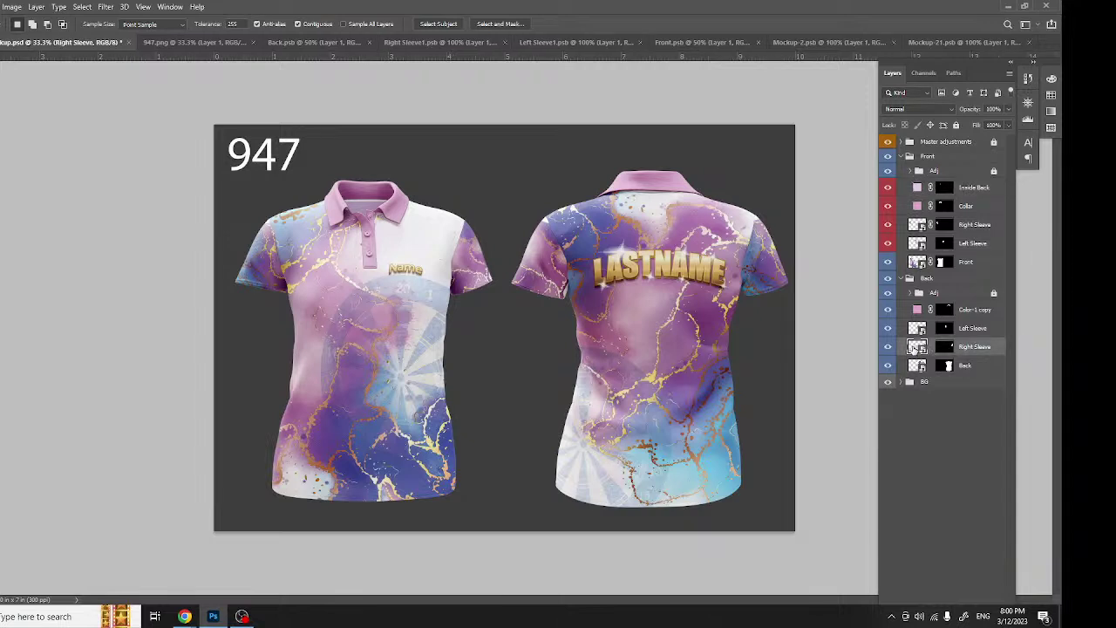
key(ctrl+t)
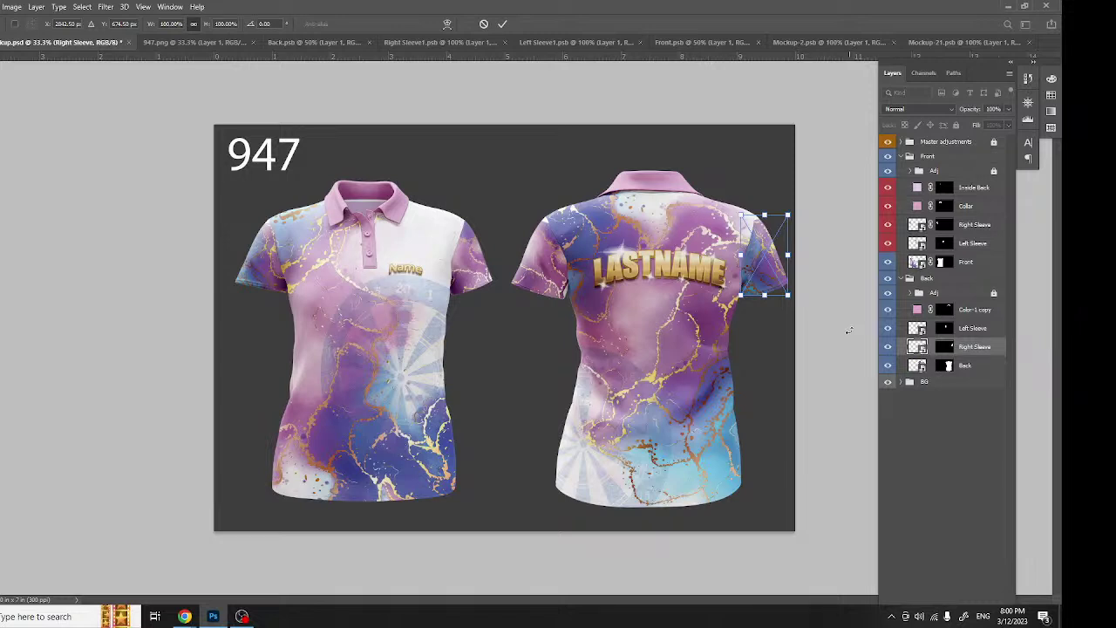
key(Return)
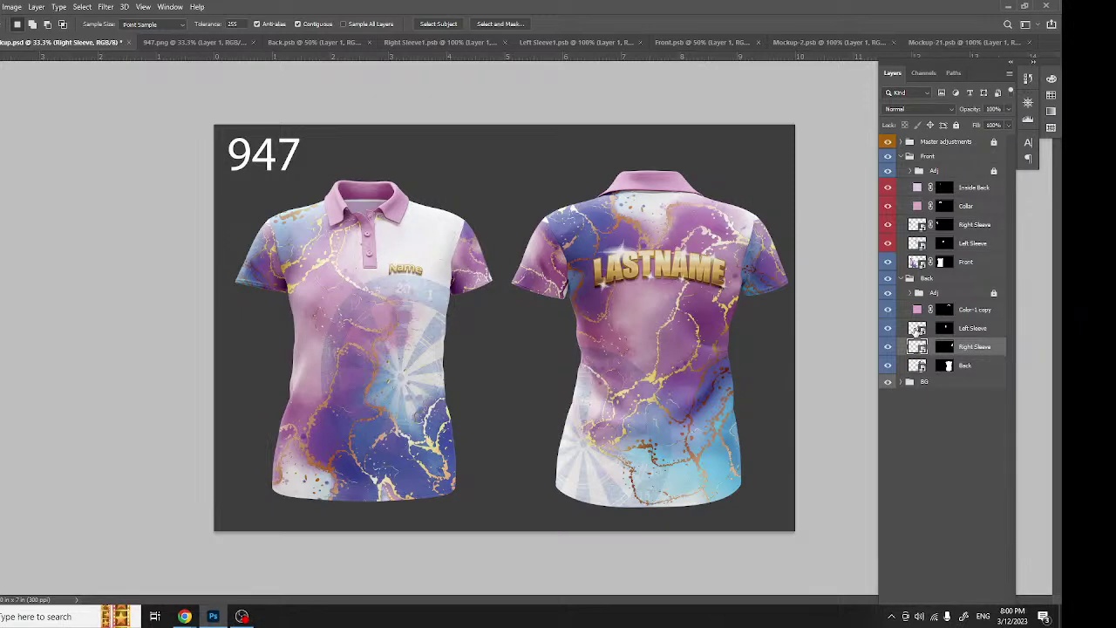
Scale the Back group's Left Sleeve layer proportionally to 110.54%, extending it upward and past its lower inner corner.
click(917, 329)
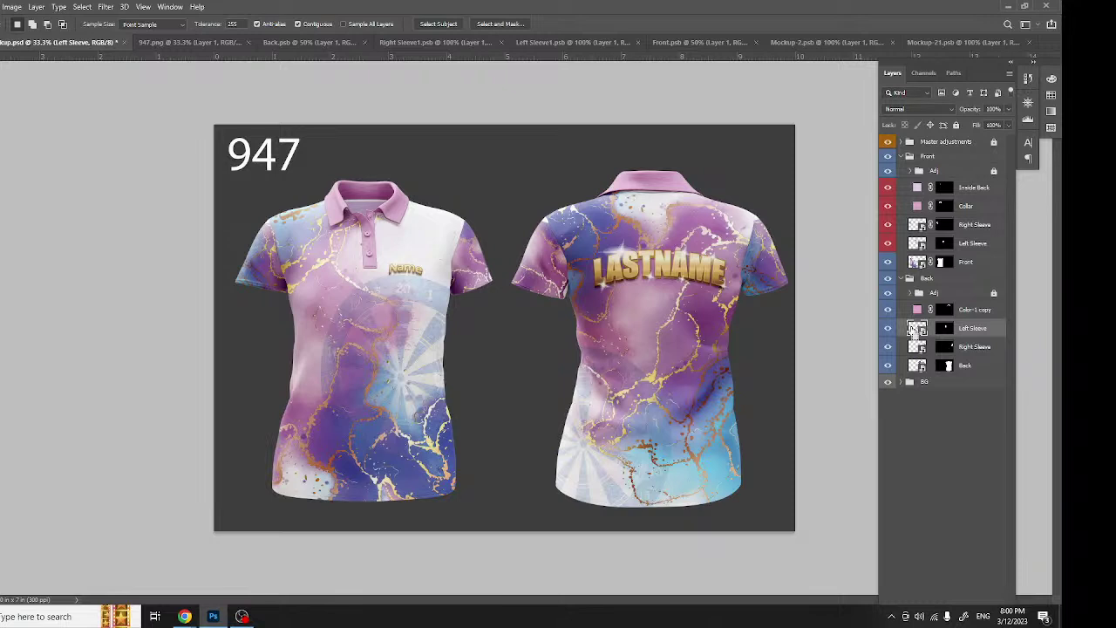
key(ctrl+t)
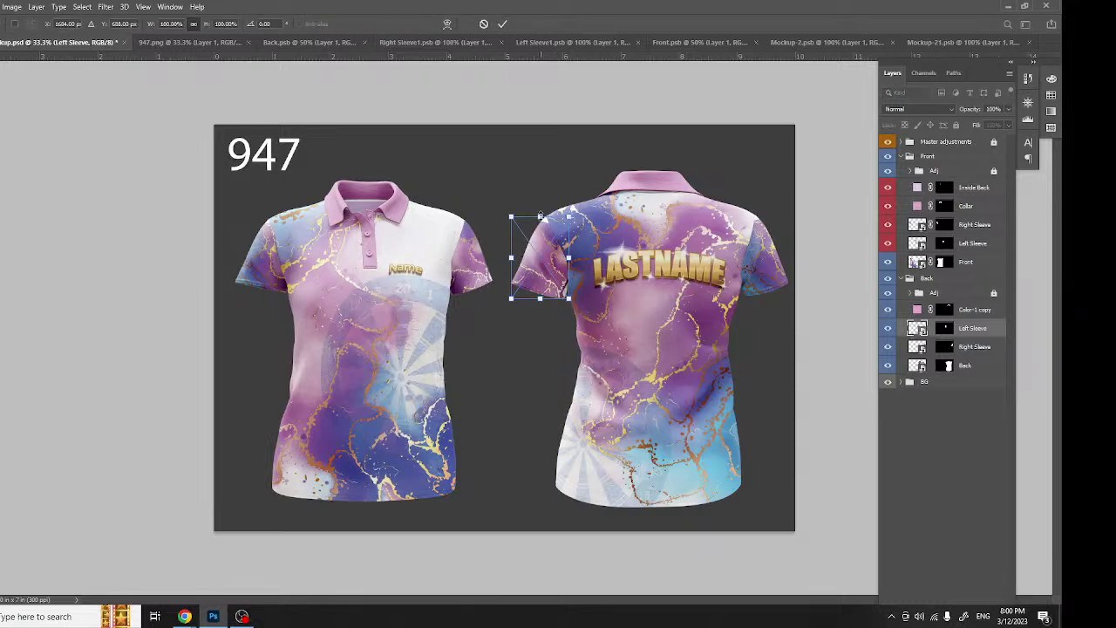
drag(540, 215, 539, 209)
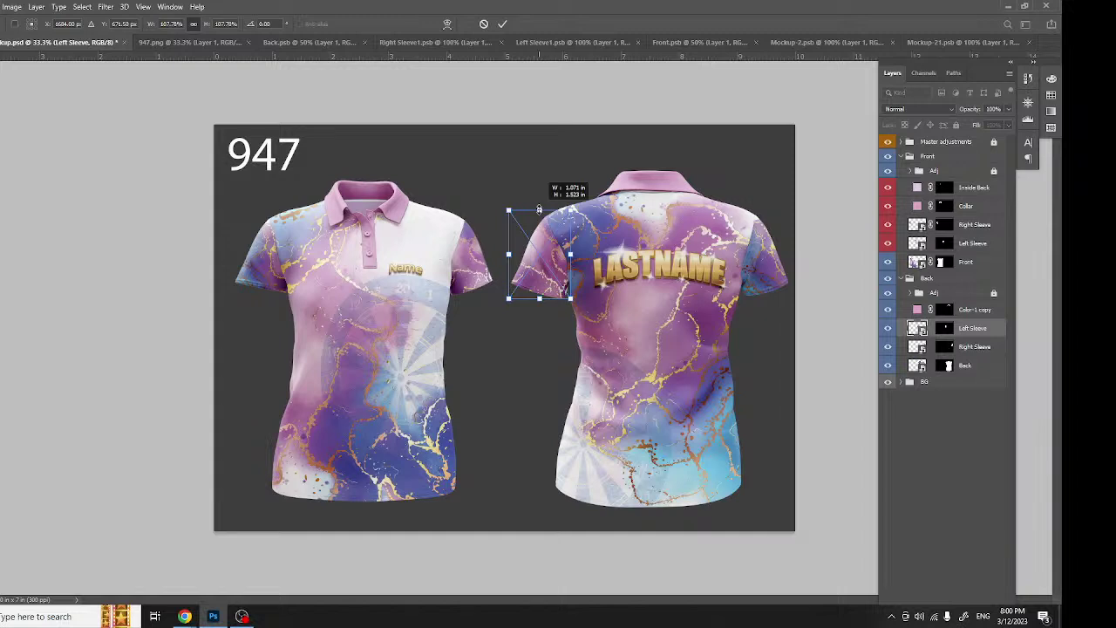
drag(570, 298, 573, 300)
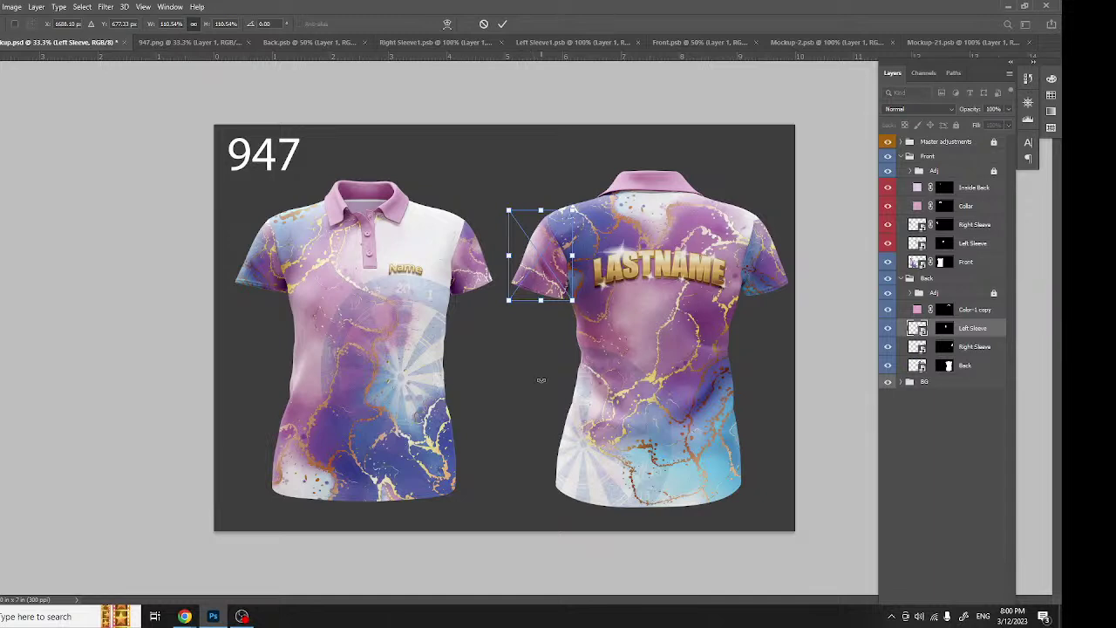
key(Return)
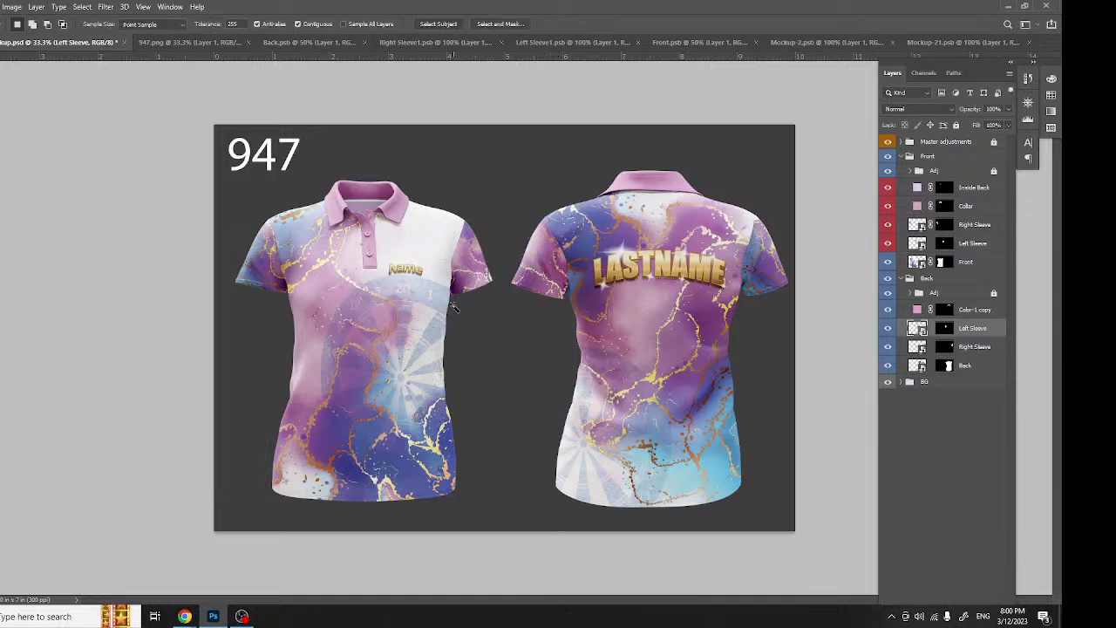